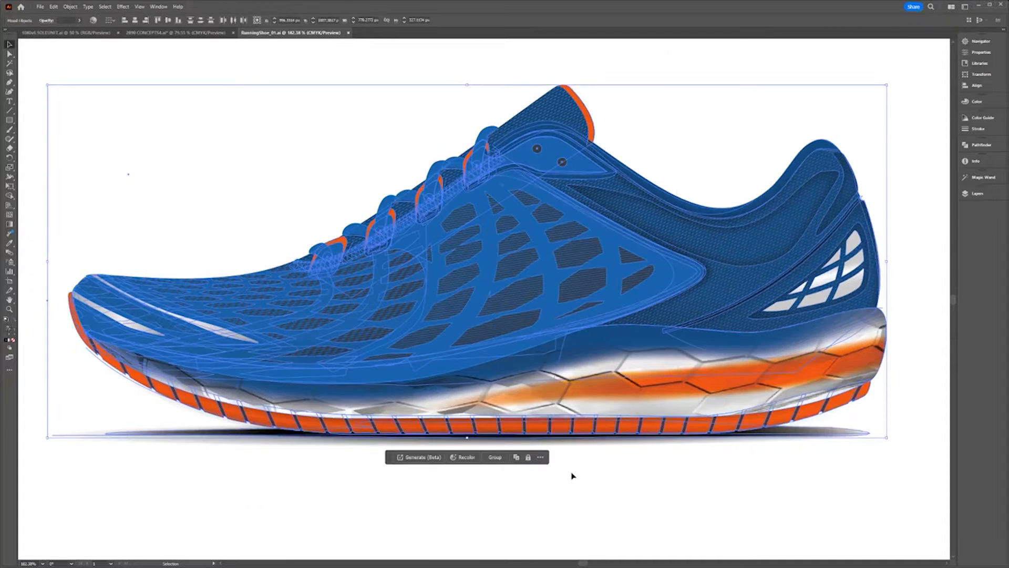
# - Generate color variations for the selected running shoe with Generative Recolor, using the prompt "Autumn Forest Fire"
pyautogui.click(463, 456)
pyautogui.click(711, 287)
pyautogui.click(892, 224)
pyautogui.write('Autumn Forest Fire')
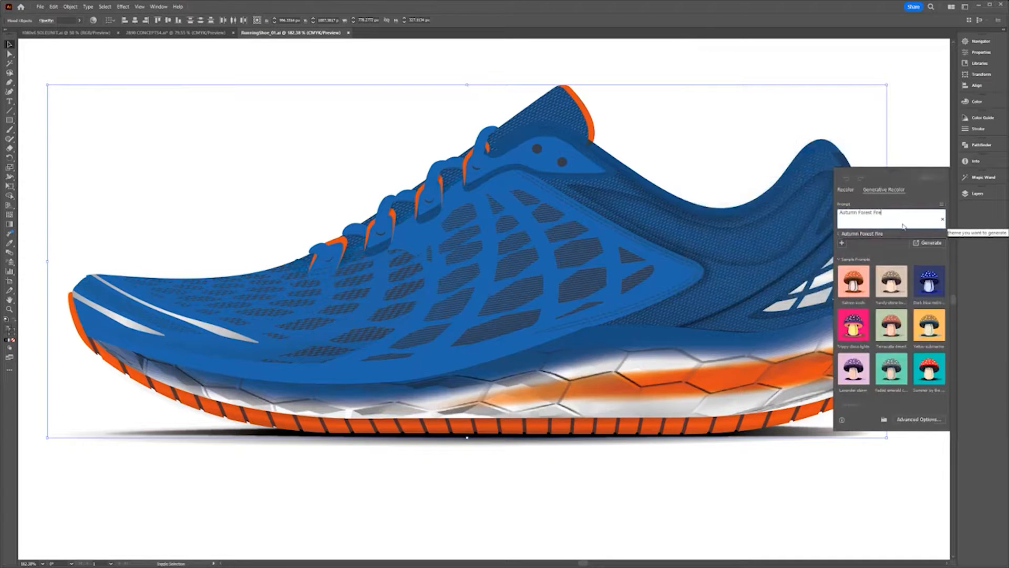
pyautogui.click(927, 243)
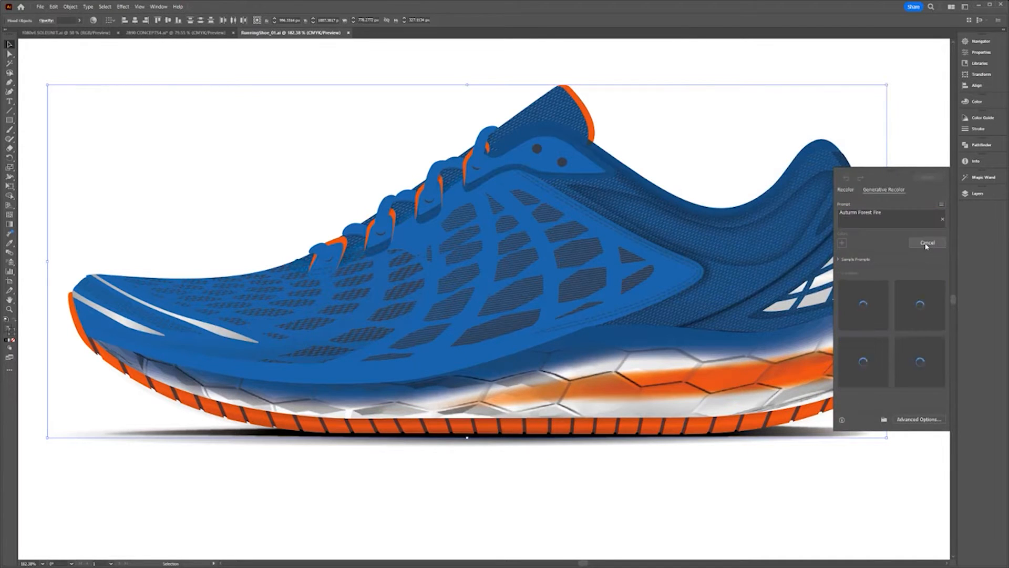
# - Try the generated variations on the shoe and apply the rust-orange one with the dark purple-gray collar
pyautogui.click(863, 318)
pyautogui.click(915, 320)
pyautogui.click(865, 367)
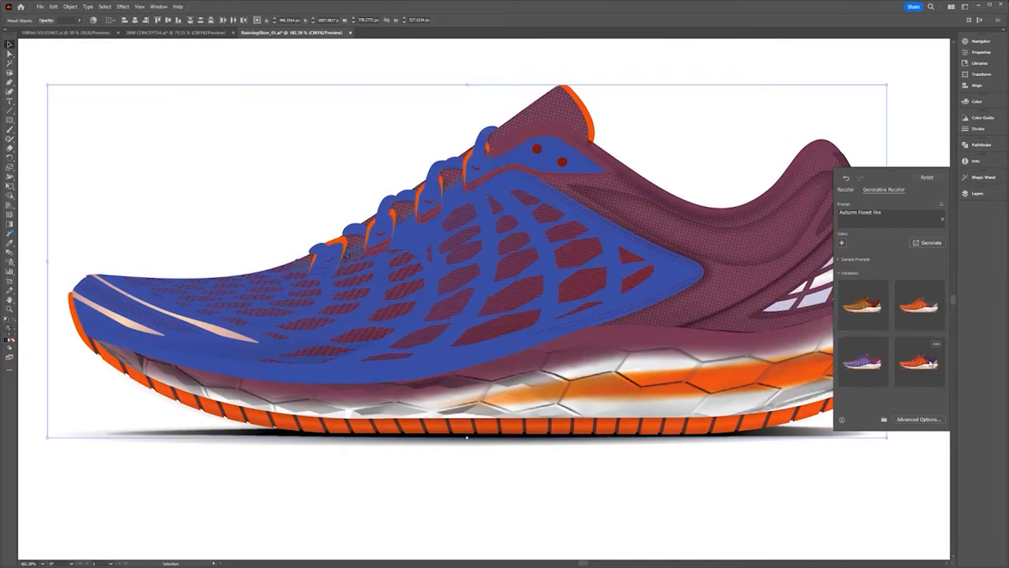
pyautogui.click(918, 366)
pyautogui.click(872, 310)
pyautogui.click(919, 304)
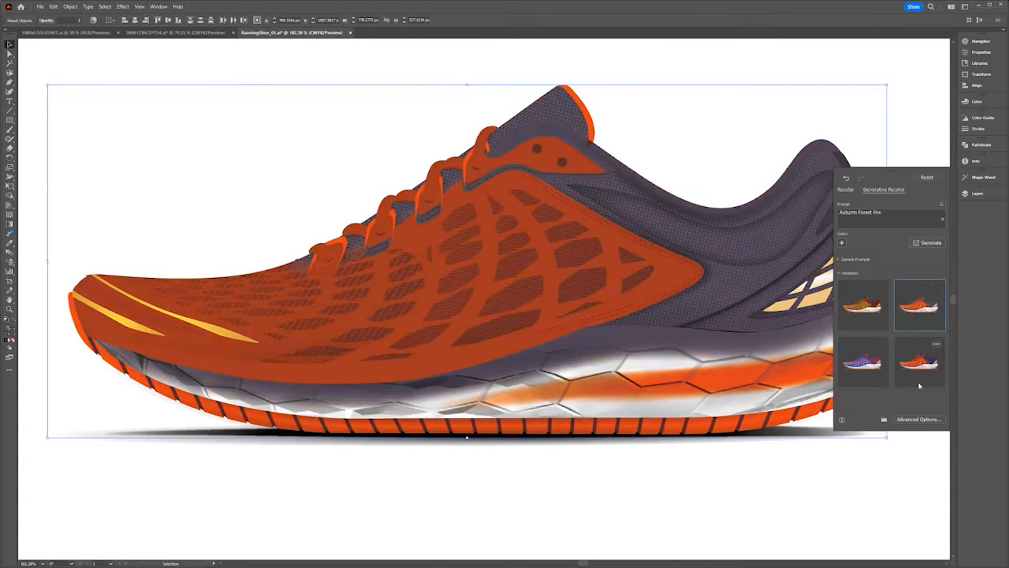
# - Open the advanced recolor options for the shoe and accept the applied color variation
pyautogui.click(923, 421)
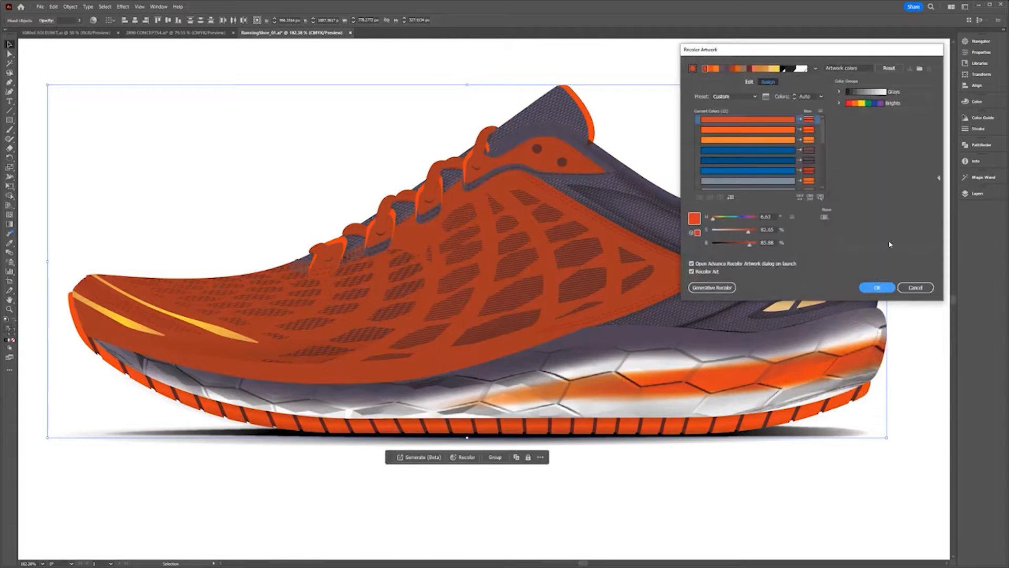
pyautogui.click(878, 287)
pyautogui.click(895, 288)
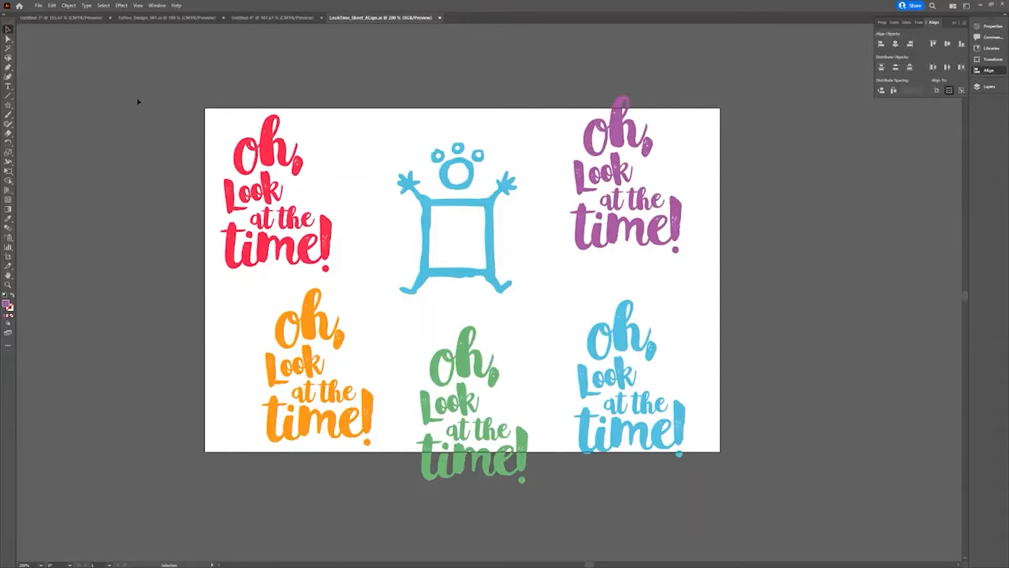
# - Select the red and orange "Oh, look at the time!" letterings and align them along their left edges
pyautogui.moveTo(280, 332); pyautogui.dragTo(329, 422)
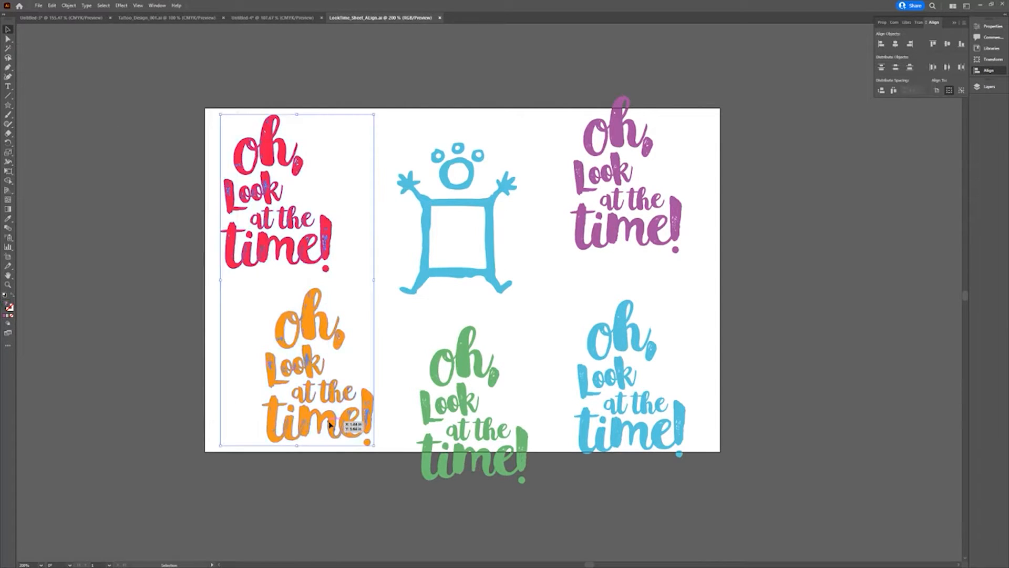
pyautogui.hotkey('shift', 'F7')
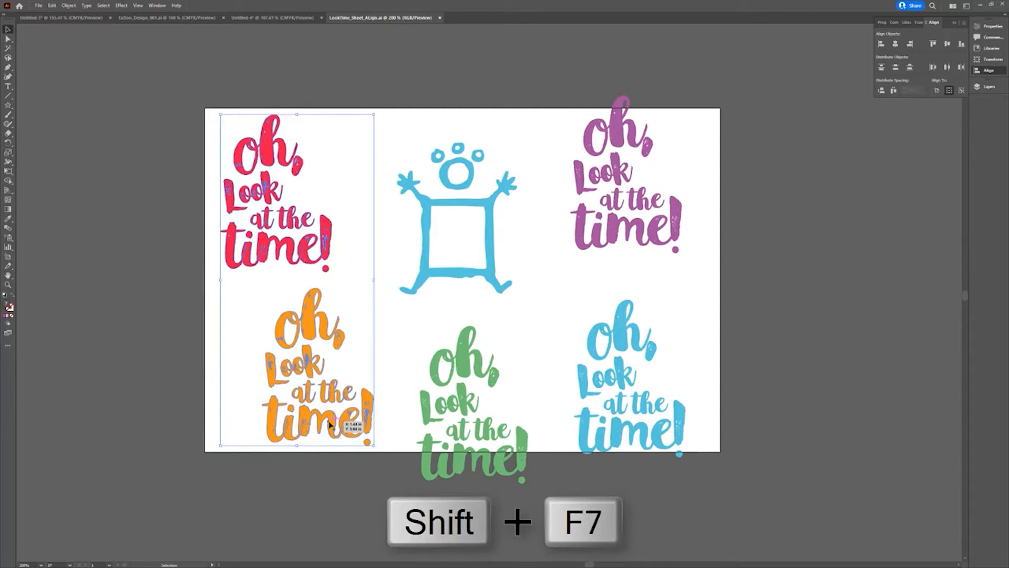
pyautogui.click(883, 46)
# - Align the three upper-row objects by their vertical centers and the three lower-row letterings by their top edges
pyautogui.moveTo(194, 69); pyautogui.dragTo(693, 259)
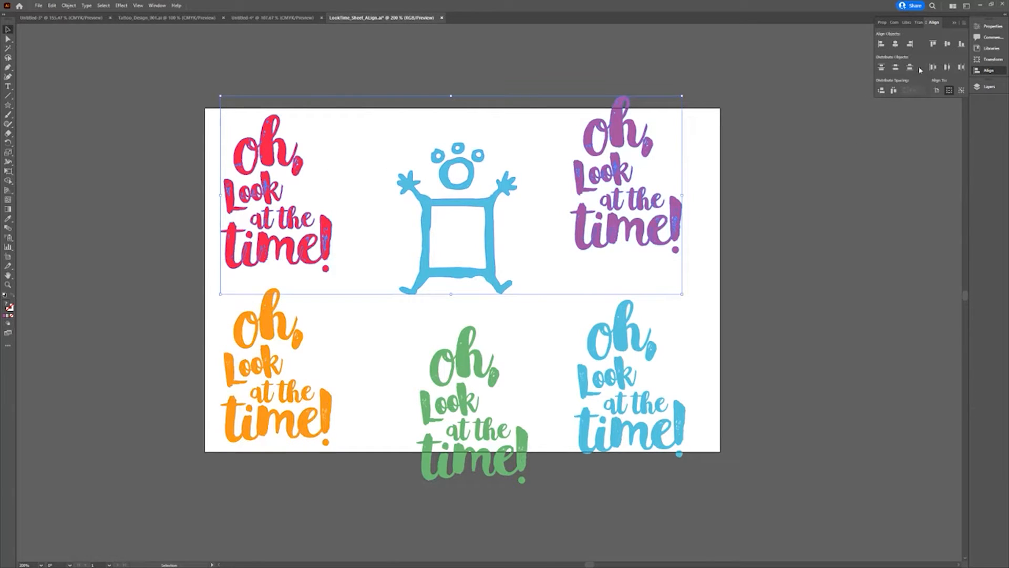
pyautogui.click(948, 44)
pyautogui.moveTo(596, 429); pyautogui.dragTo(235, 476)
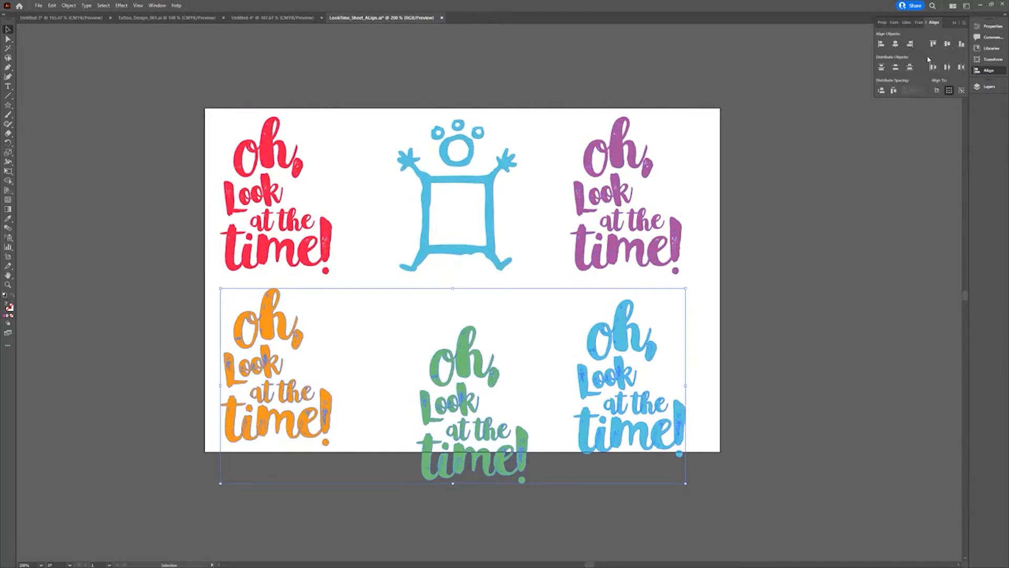
pyautogui.click(933, 44)
pyautogui.click(835, 249)
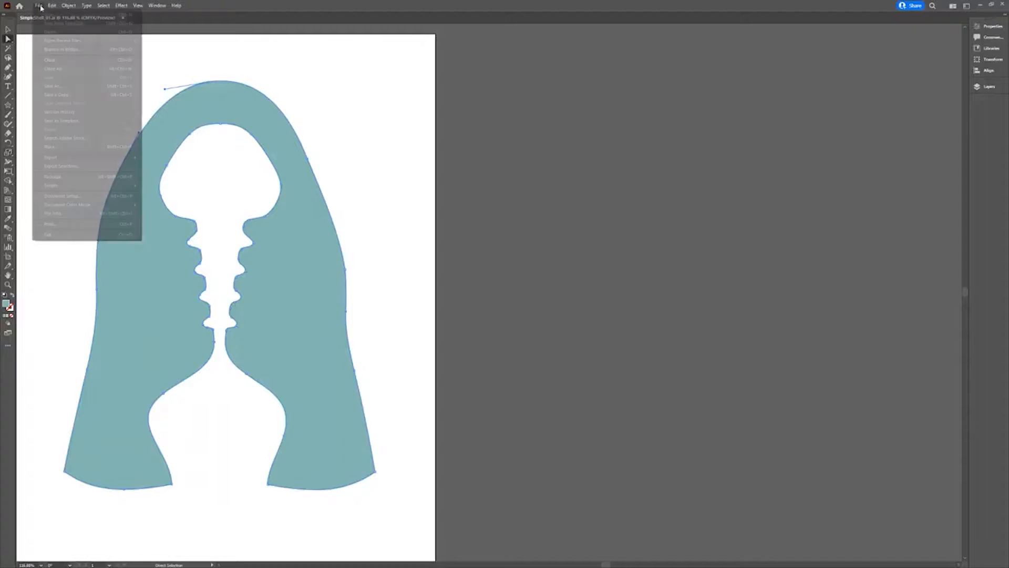
# - Save the teal shoe upper pattern as the Adobe Illustrator file SimpleShell_01, accepting the save options
pyautogui.click(61, 86)
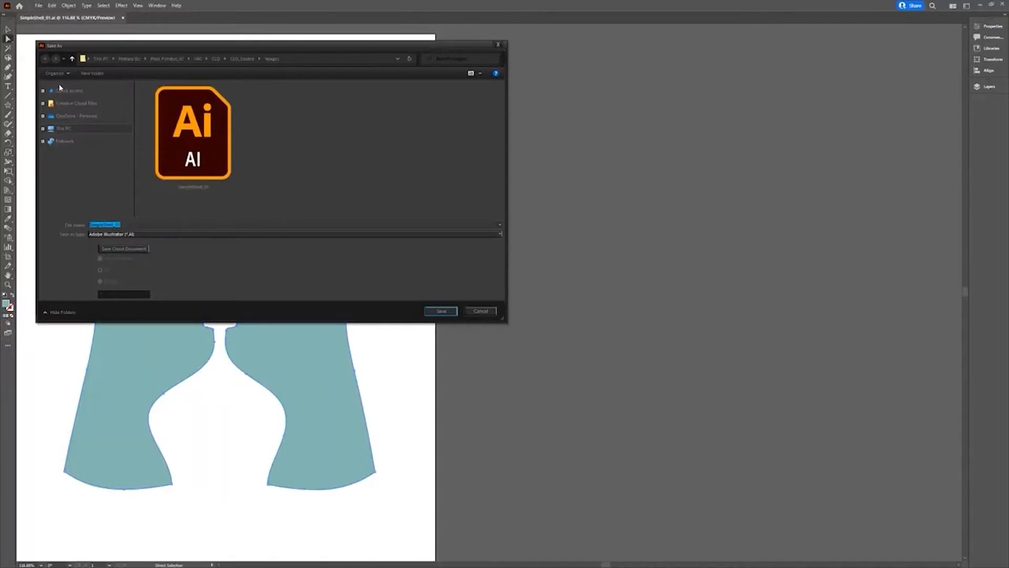
pyautogui.click(441, 311)
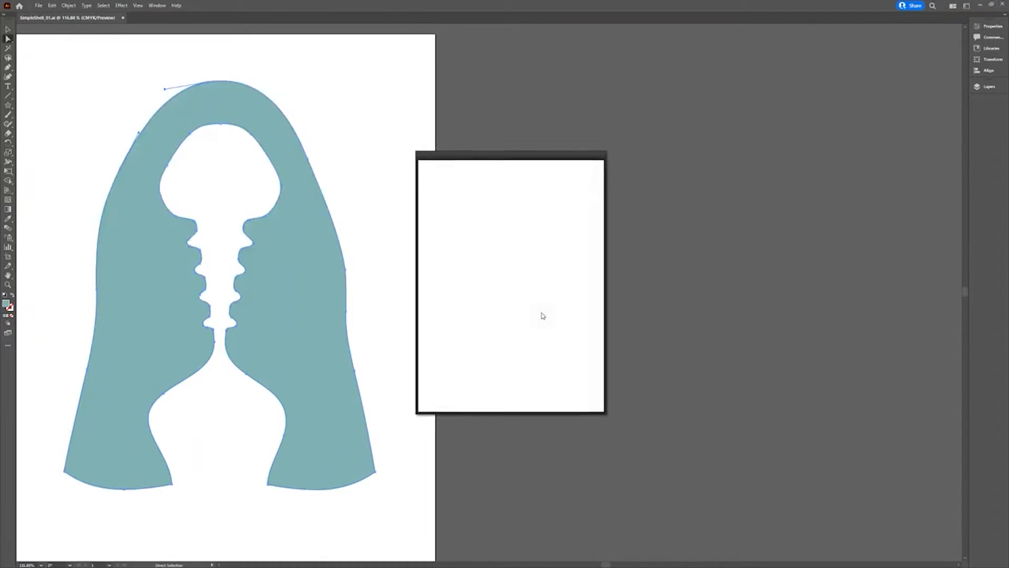
pyautogui.click(540, 394)
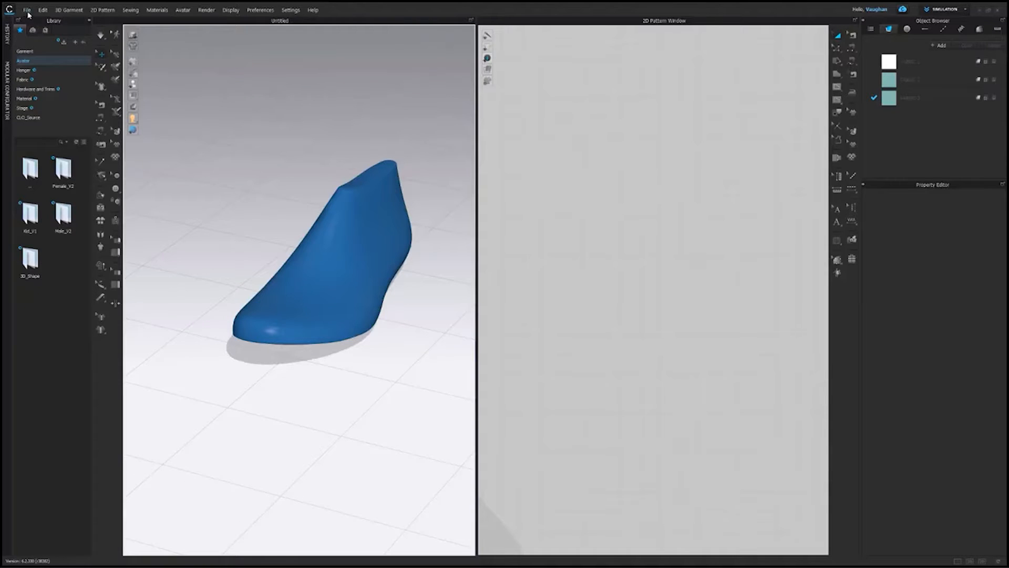
# - In CLO, add SimpleShell_01 to the scene as an Adobe AI import in millimeters at 100%, with shapes imported as baselines
pyautogui.click(28, 14)
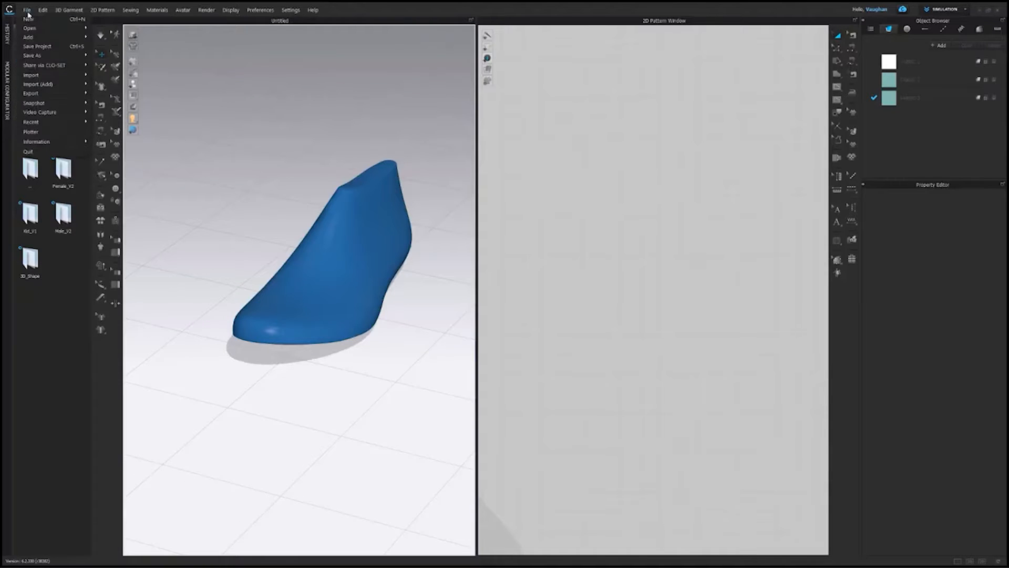
pyautogui.moveTo(51, 88)
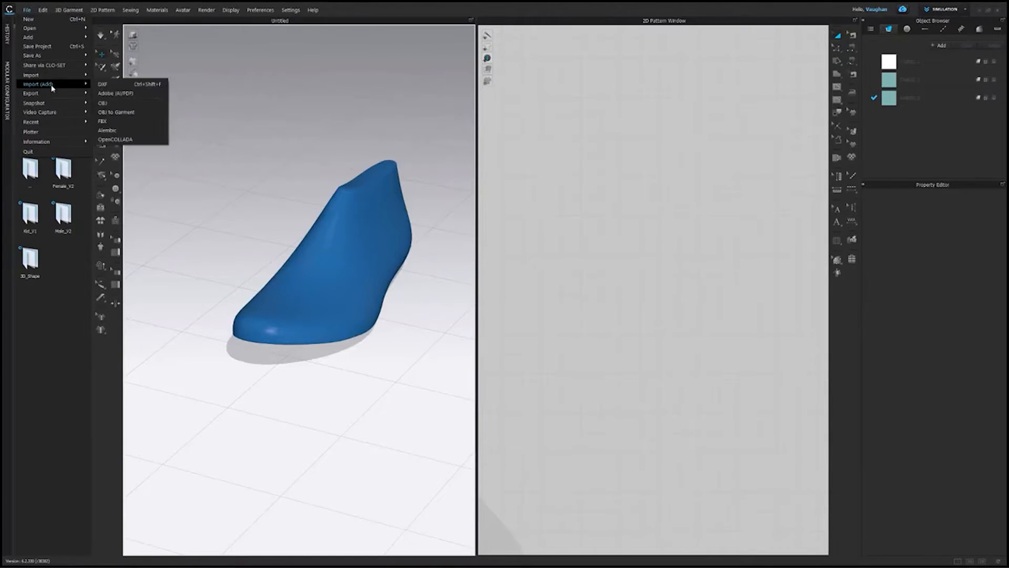
pyautogui.click(116, 93)
pyautogui.click(155, 104)
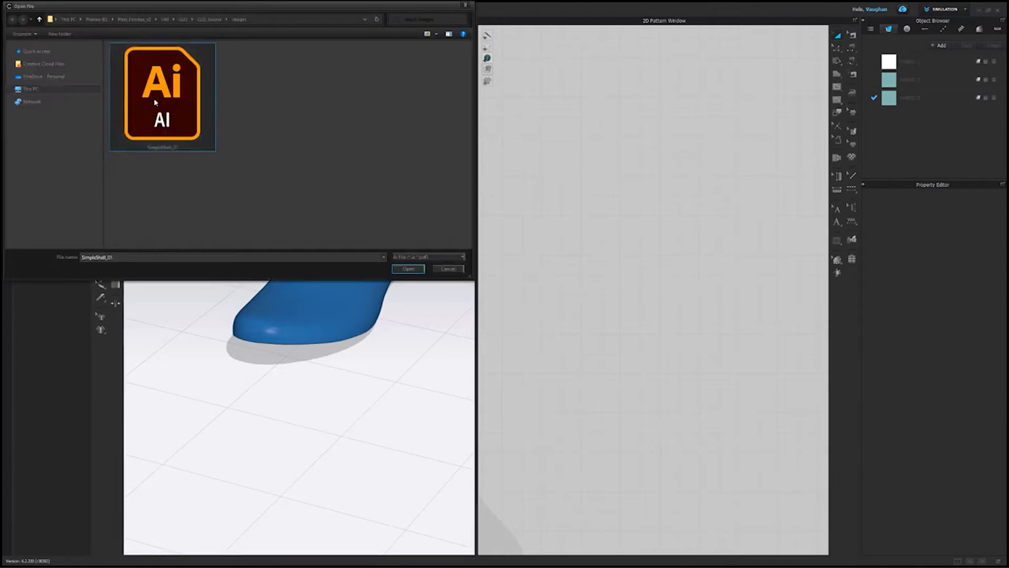
pyautogui.click(405, 269)
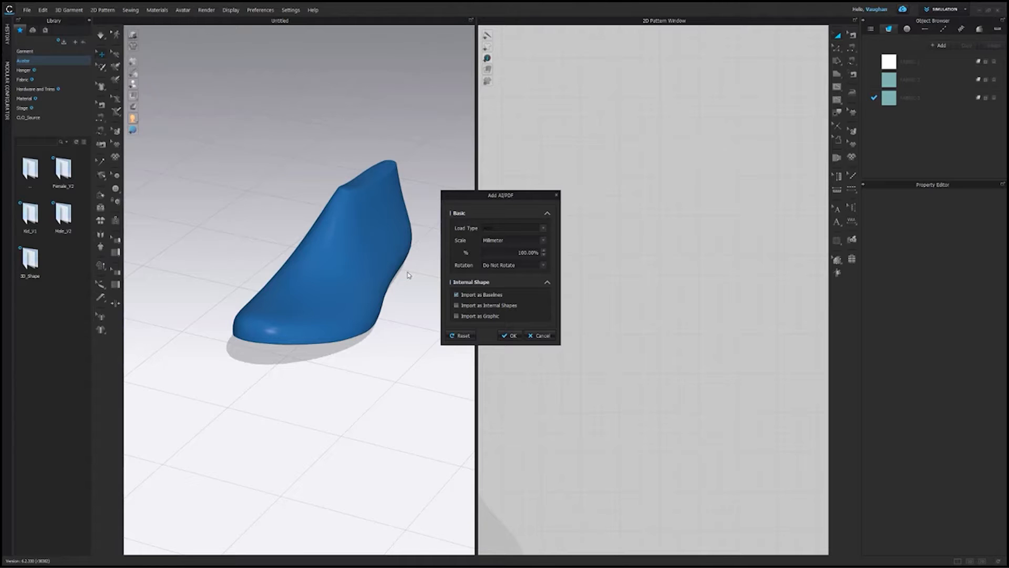
pyautogui.click(510, 336)
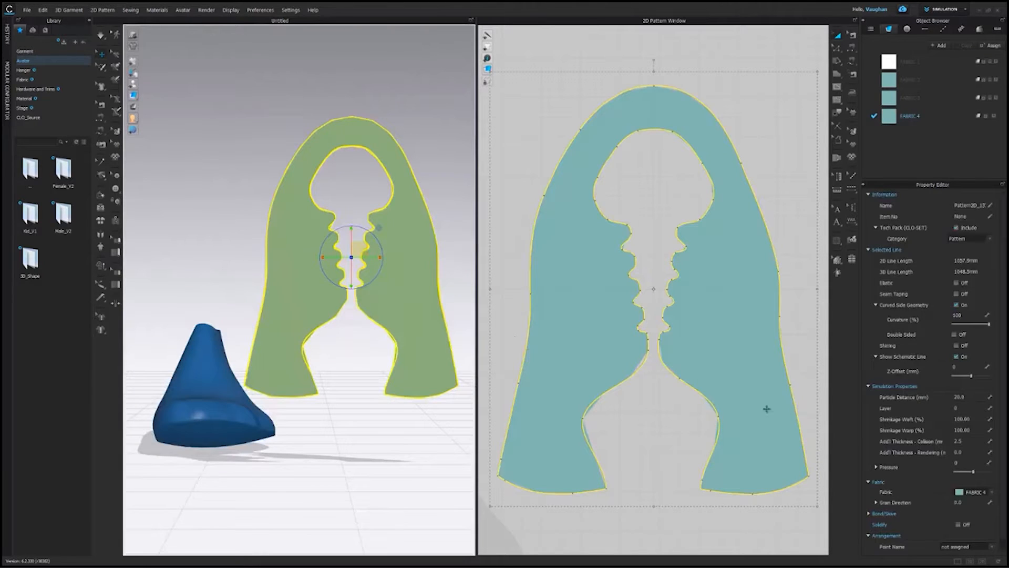
# - Set the imported shoe pattern's particle distance to 2 mm and accept the slower simulation
pyautogui.click(957, 397)
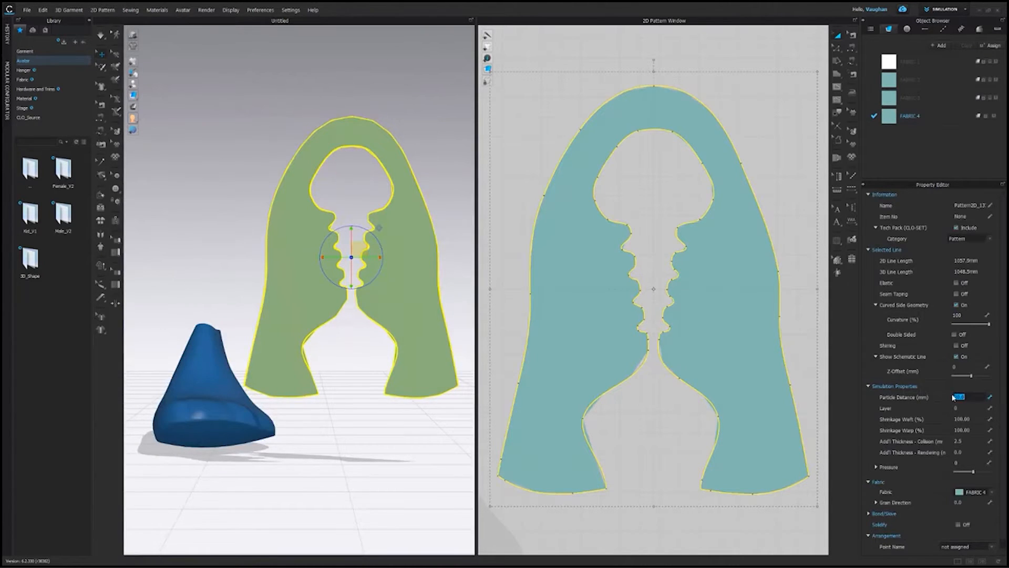
pyautogui.write('3')
pyautogui.press('Return')
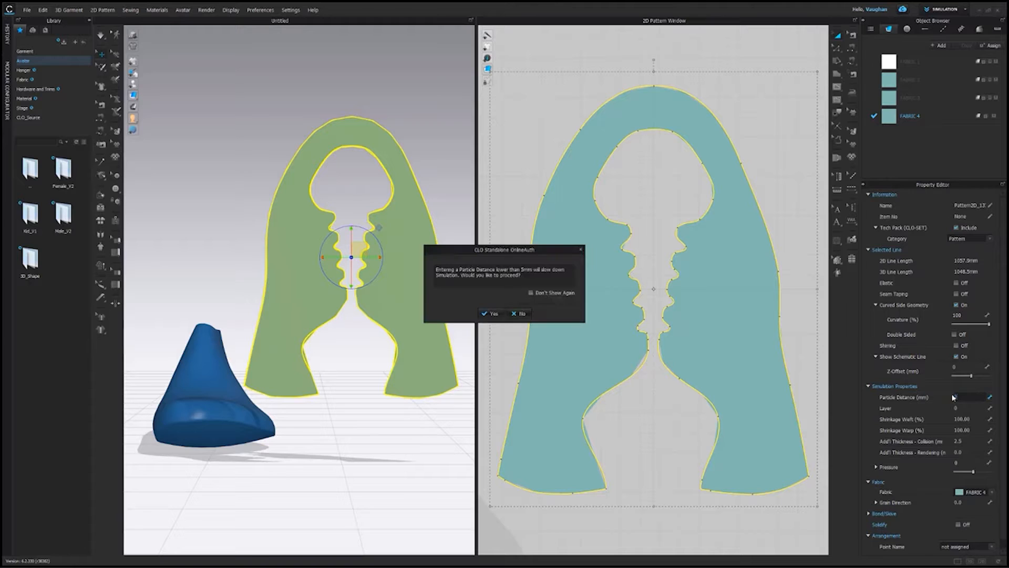
pyautogui.click(495, 315)
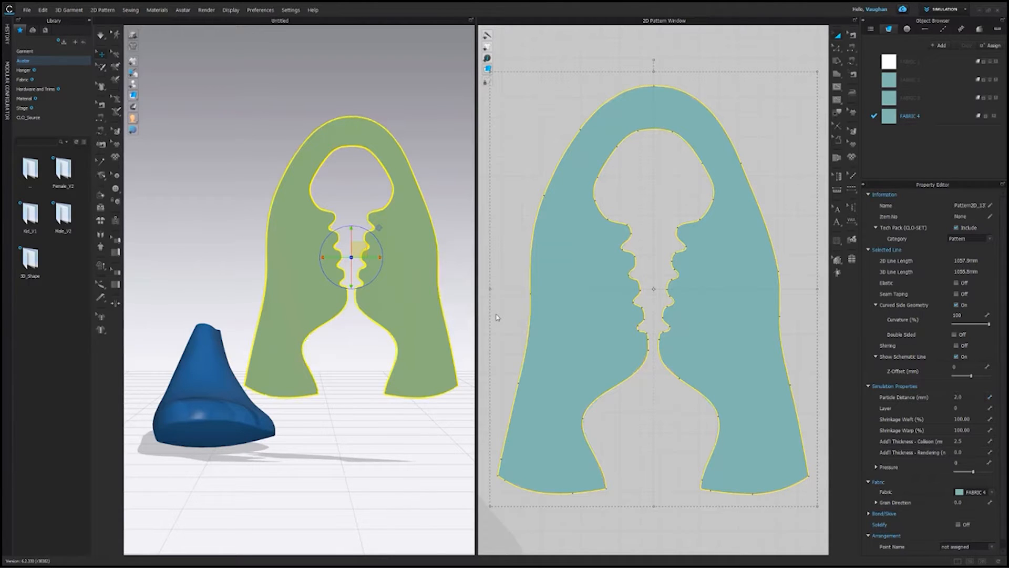
pyautogui.click(498, 318)
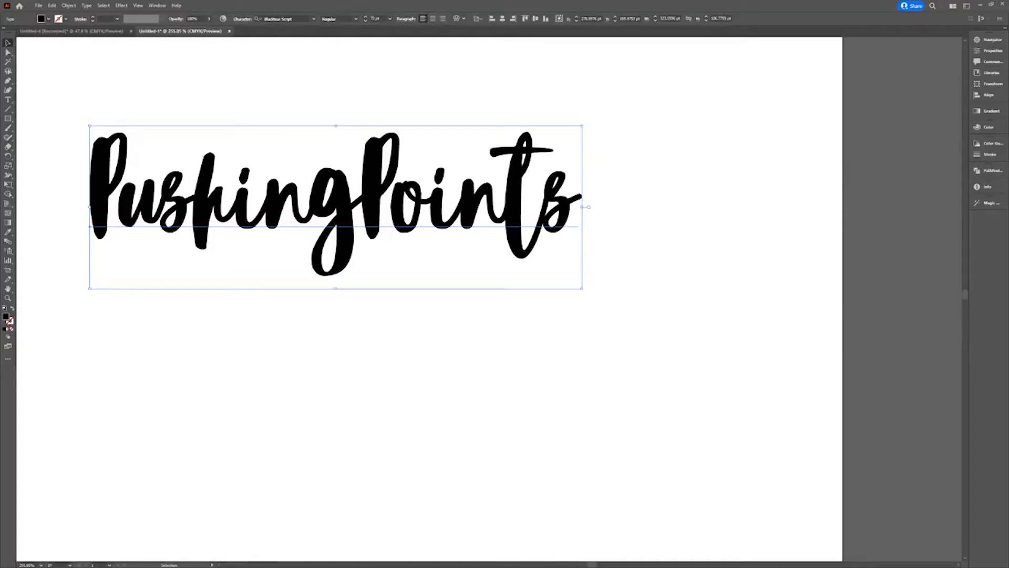
# - In Illustrator, show the appearance attributes of the "PushingPoints" text and add a new stroke to it
pyautogui.click(157, 5)
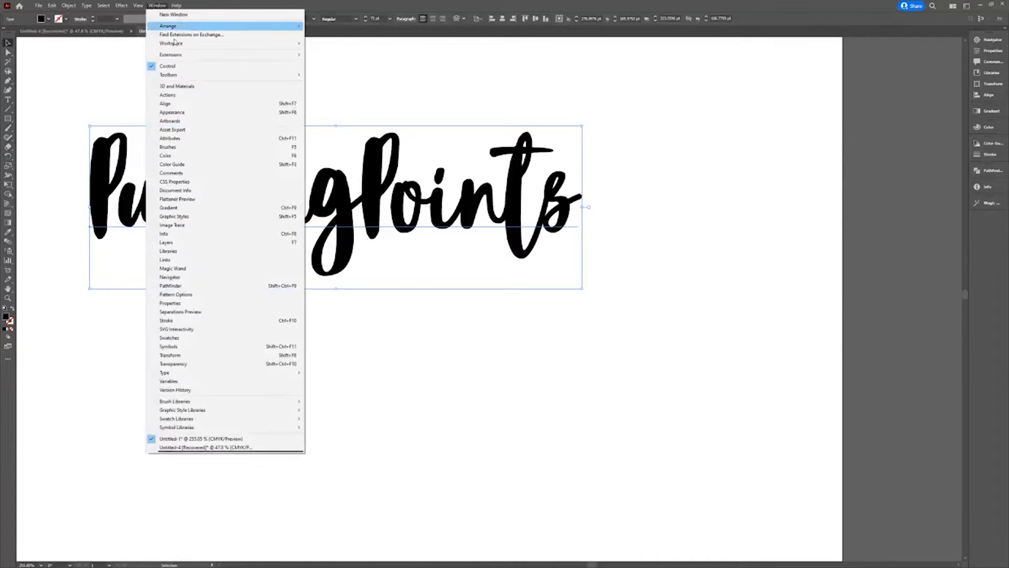
pyautogui.click(193, 112)
pyautogui.click(825, 93)
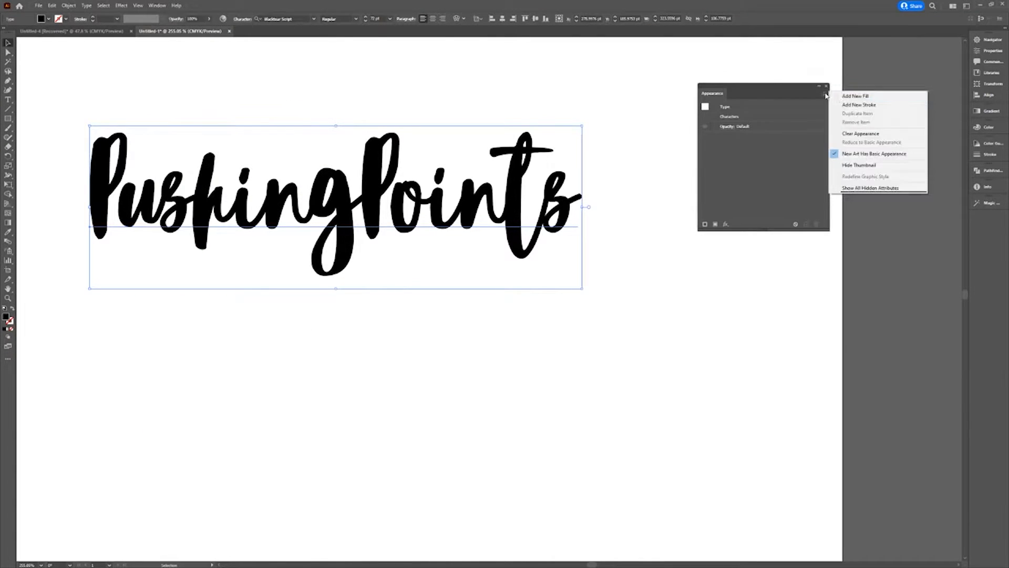
pyautogui.click(857, 104)
# - Apply an Offset Path effect to the text's new stroke so it outlines the letters at a distance
pyautogui.click(728, 225)
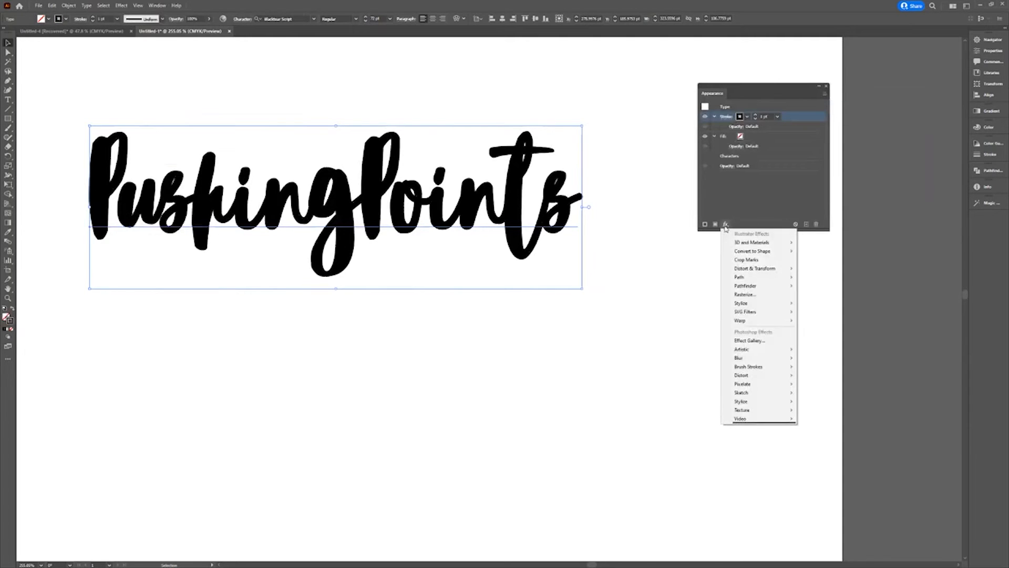
pyautogui.moveTo(753, 282)
pyautogui.click(821, 276)
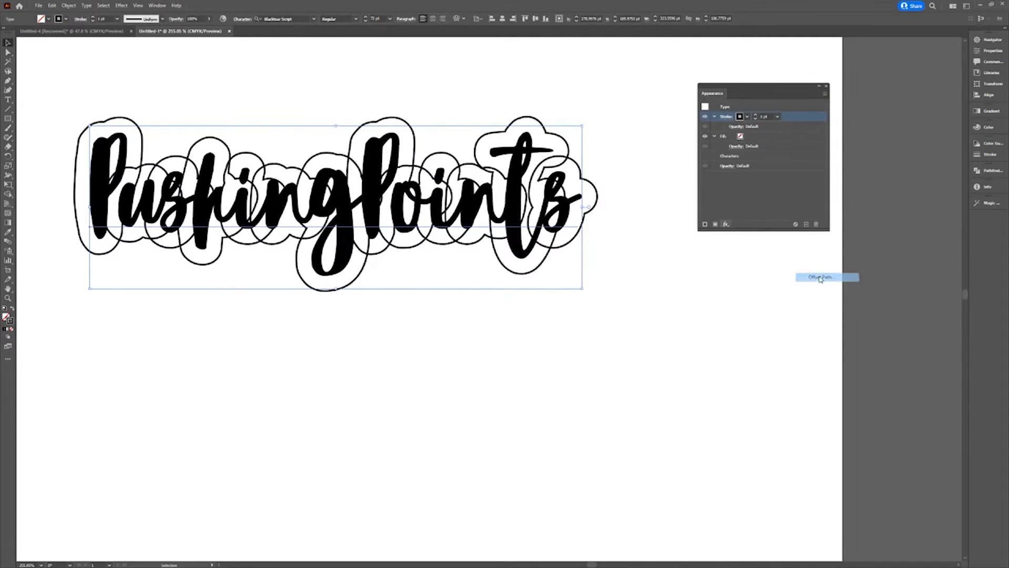
pyautogui.click(503, 309)
pyautogui.click(503, 309)
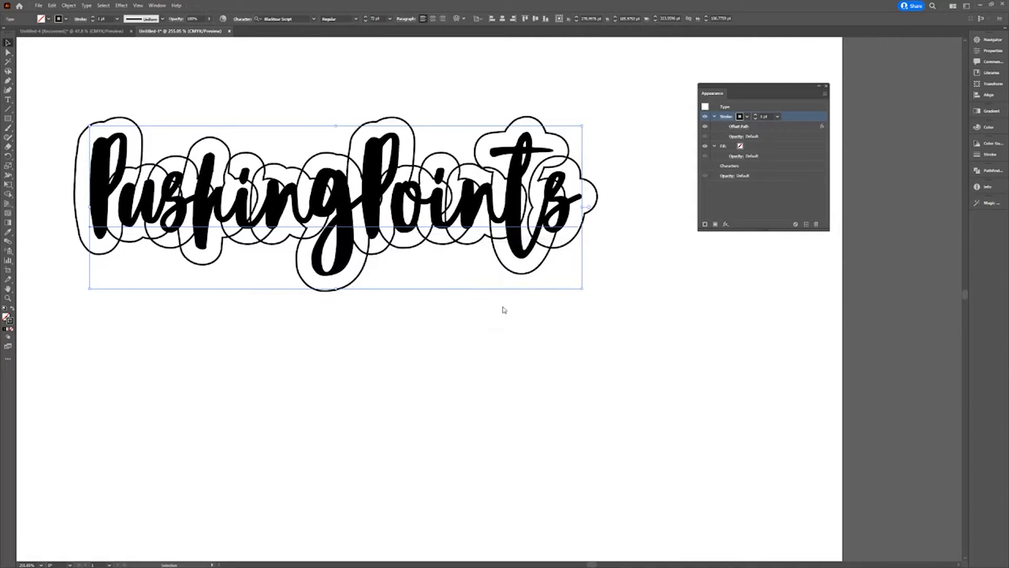
# - Merge the overlapping letter outlines by applying the Pathfinder Add effect to the offset stroke
pyautogui.click(726, 224)
pyautogui.moveTo(747, 286)
pyautogui.click(816, 287)
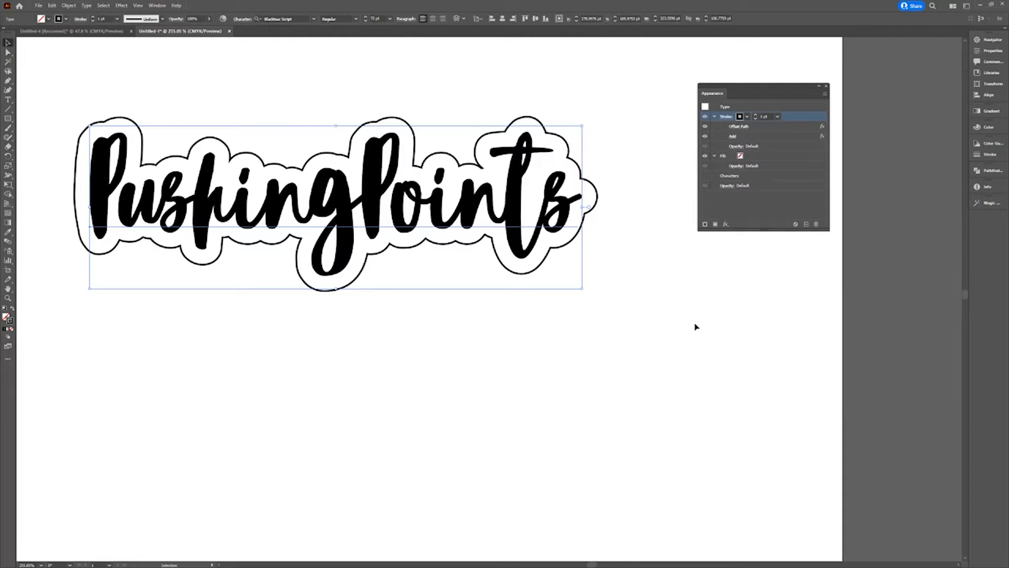
# - Insert a space between "Pushing" and "Points" in the outlined text
pyautogui.doubleClick(372, 206)
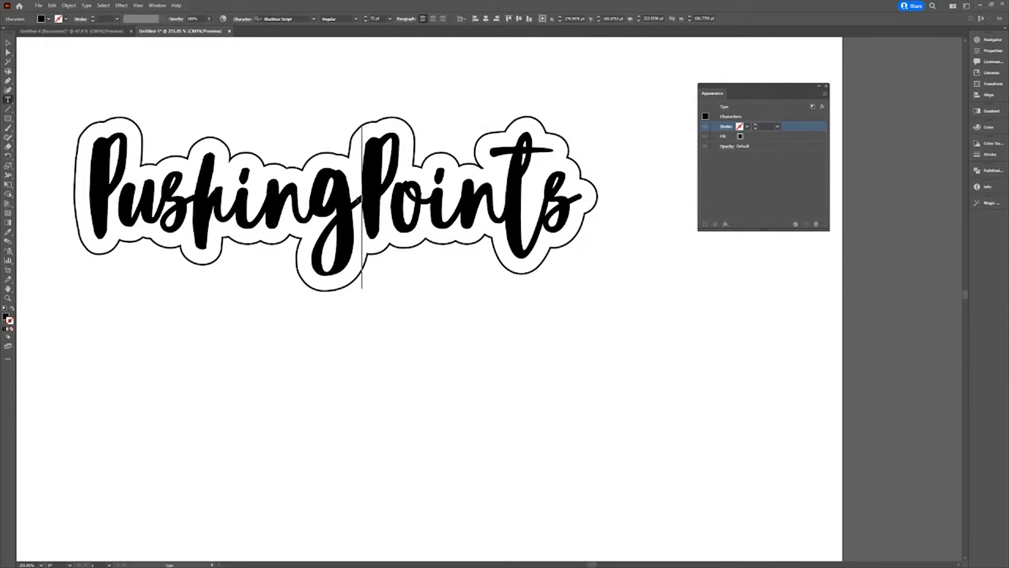
pyautogui.click(7, 43)
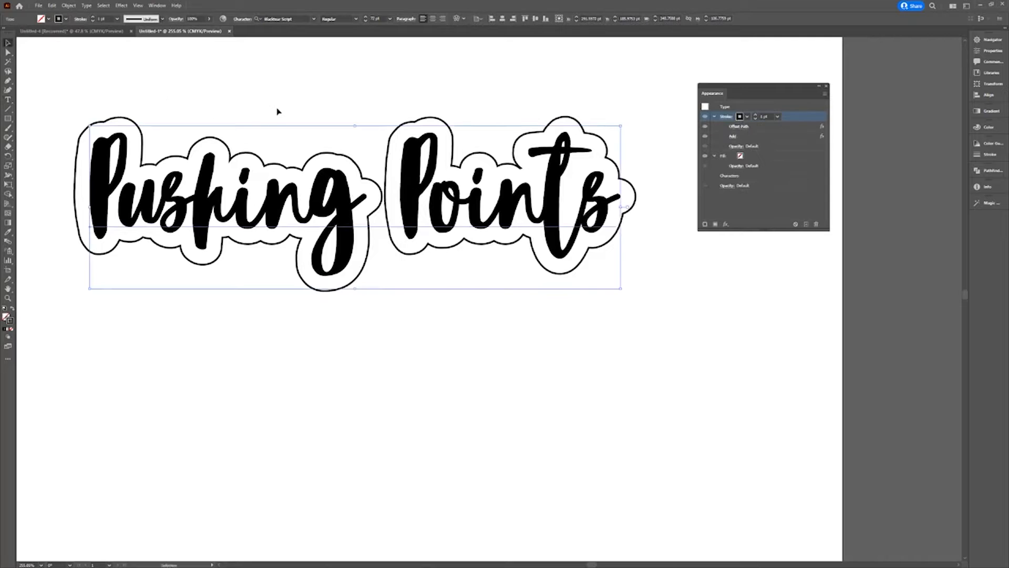
pyautogui.click(278, 111)
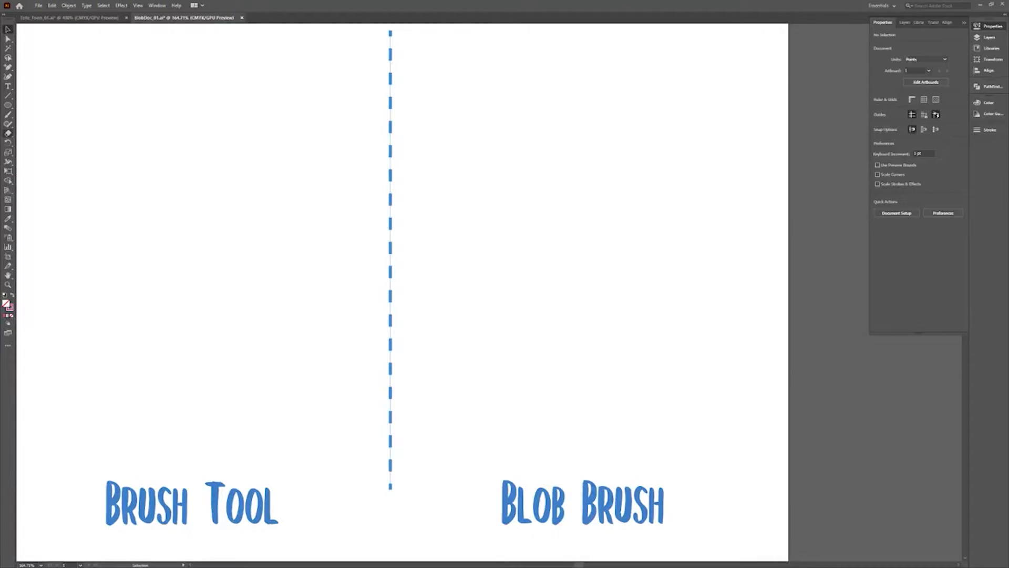
# - Paint a pink zigzag above the "Brush Tool" label with the Paintbrush and another above "Blob Brush" with the Blob Brush tool
pyautogui.click(8, 115)
pyautogui.moveTo(282, 65)
pyautogui.mouseDown()
pyautogui.moveTo(99, 315)
pyautogui.moveTo(225, 406)
pyautogui.mouseUp()
pyautogui.moveTo(8, 115); pyautogui.dragTo(48, 125)
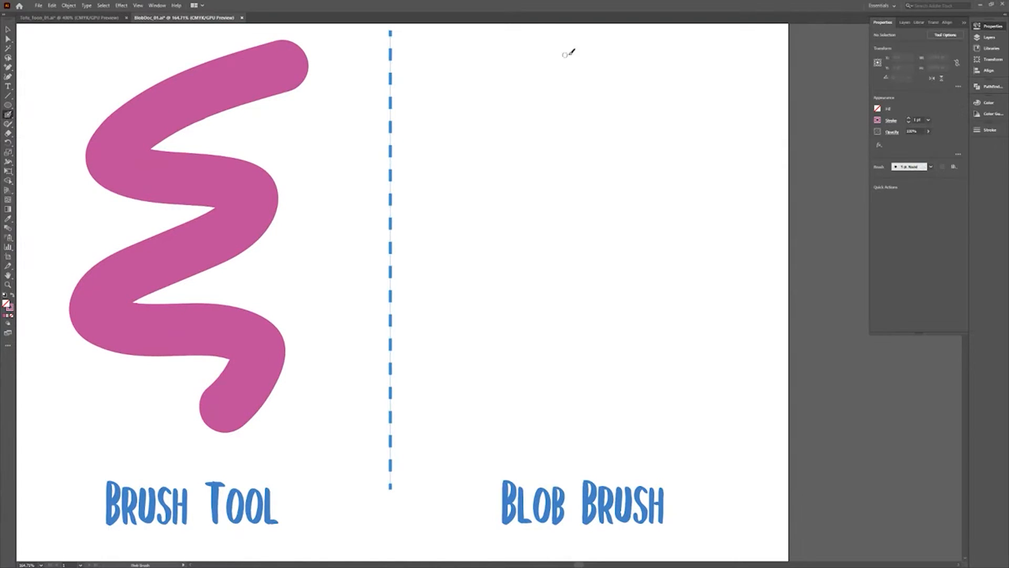
pyautogui.moveTo(665, 53)
pyautogui.mouseDown()
pyautogui.moveTo(654, 169)
pyautogui.moveTo(573, 421)
pyautogui.mouseUp()
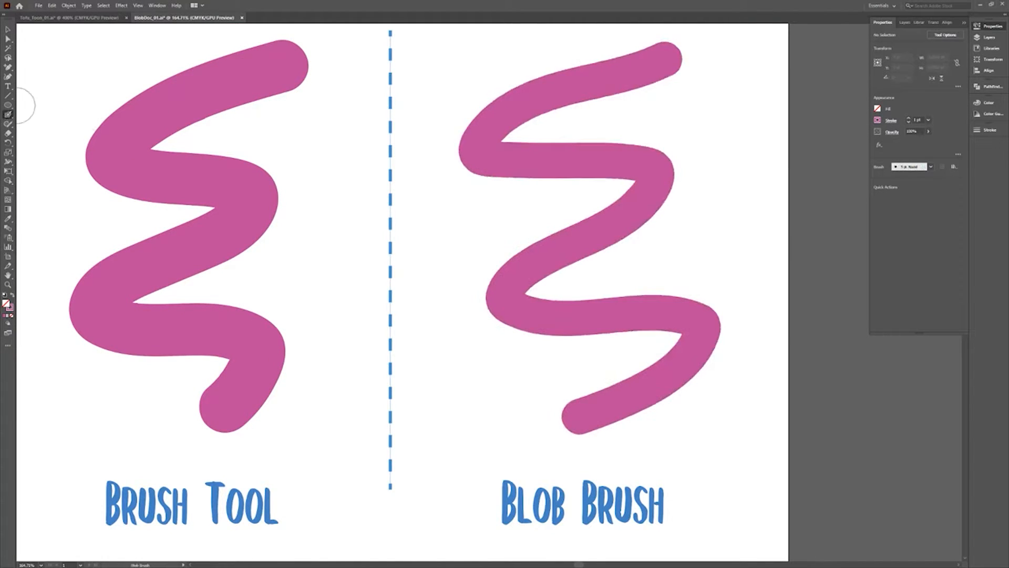
pyautogui.click(8, 40)
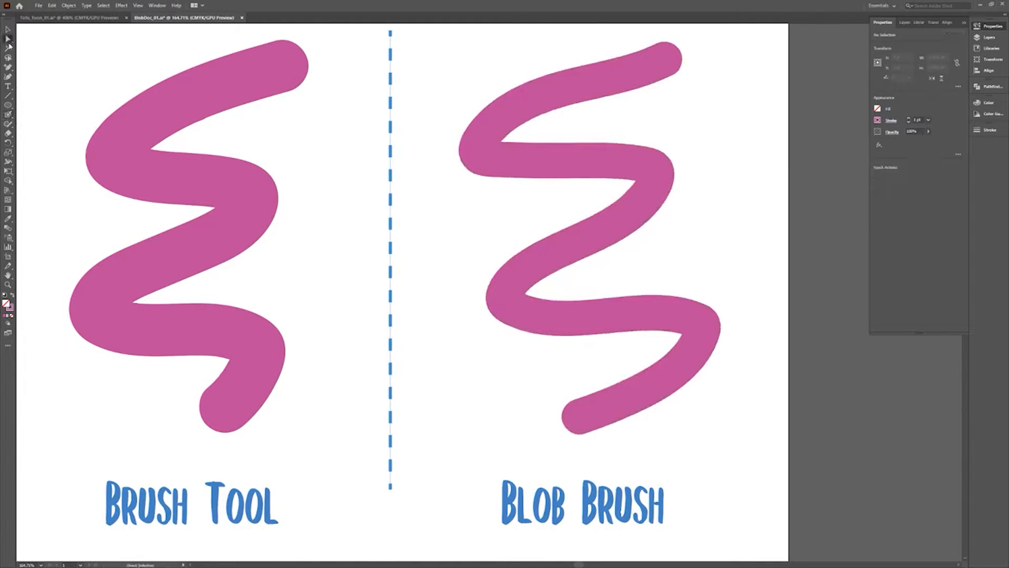
# - Compare the paths of the two pink zigzags and paint a diagonal stroke across each with the Paintbrush and Blob Brush respectively
pyautogui.click(211, 95)
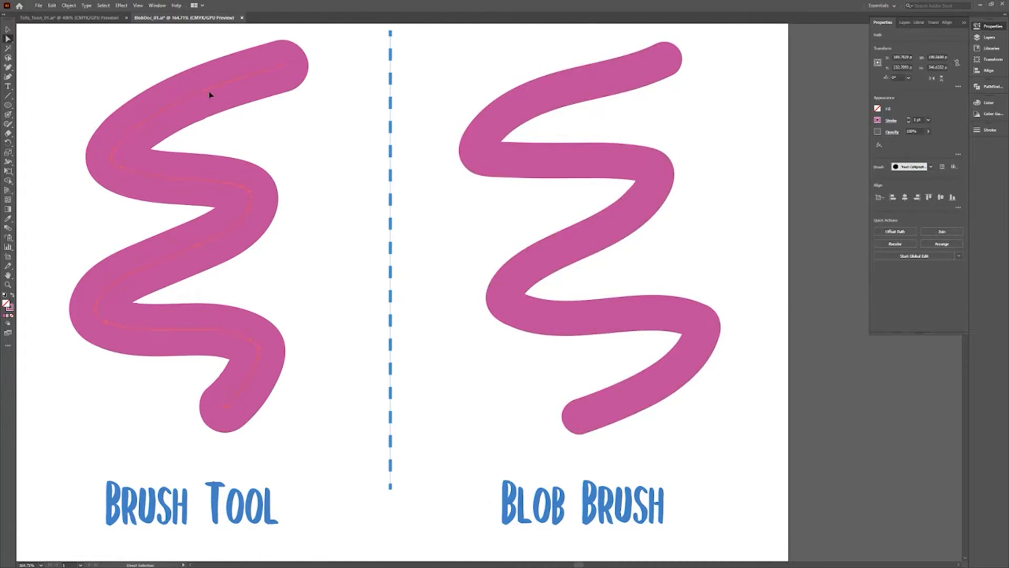
pyautogui.click(570, 93)
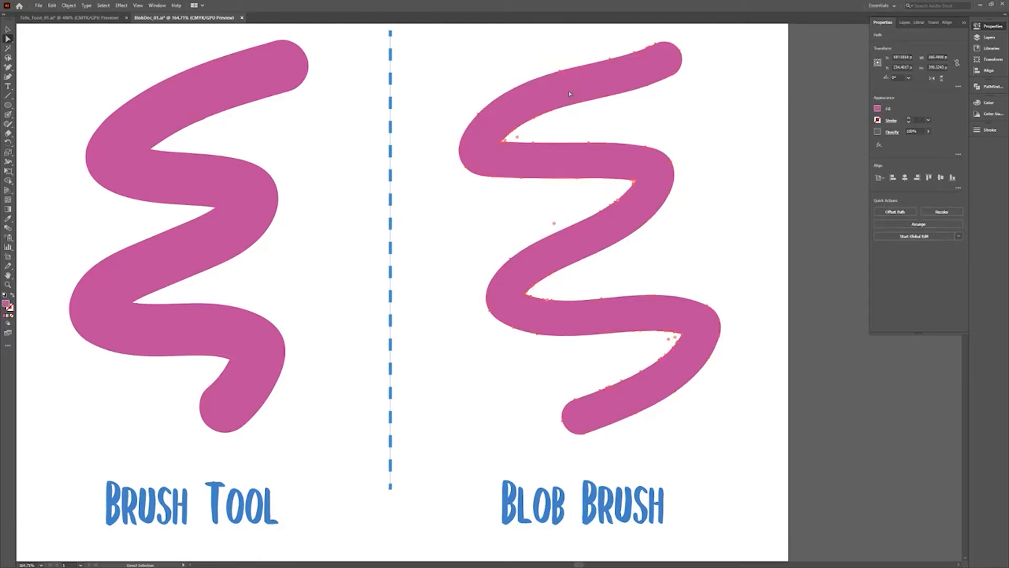
pyautogui.click(7, 114)
pyautogui.moveTo(71, 53); pyautogui.dragTo(351, 467)
pyautogui.click(8, 39)
pyautogui.click(112, 80)
pyautogui.moveTo(8, 114); pyautogui.dragTo(27, 124)
pyautogui.moveTo(470, 61); pyautogui.dragTo(683, 424)
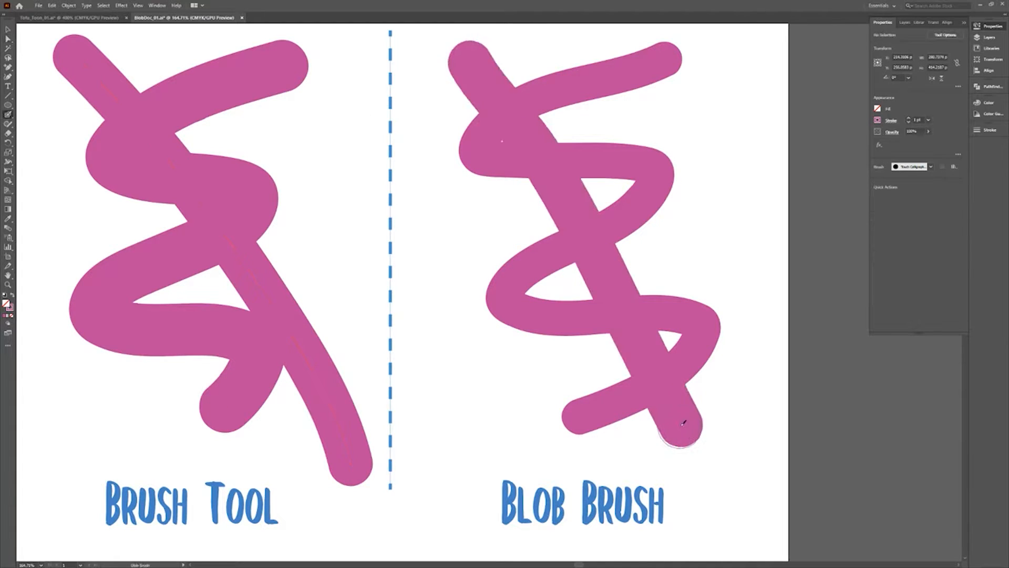
# - Examine the combined Blob Brush shape's outline with Direct Selection and review the Blob Brush tool options
pyautogui.click(8, 38)
pyautogui.click(526, 114)
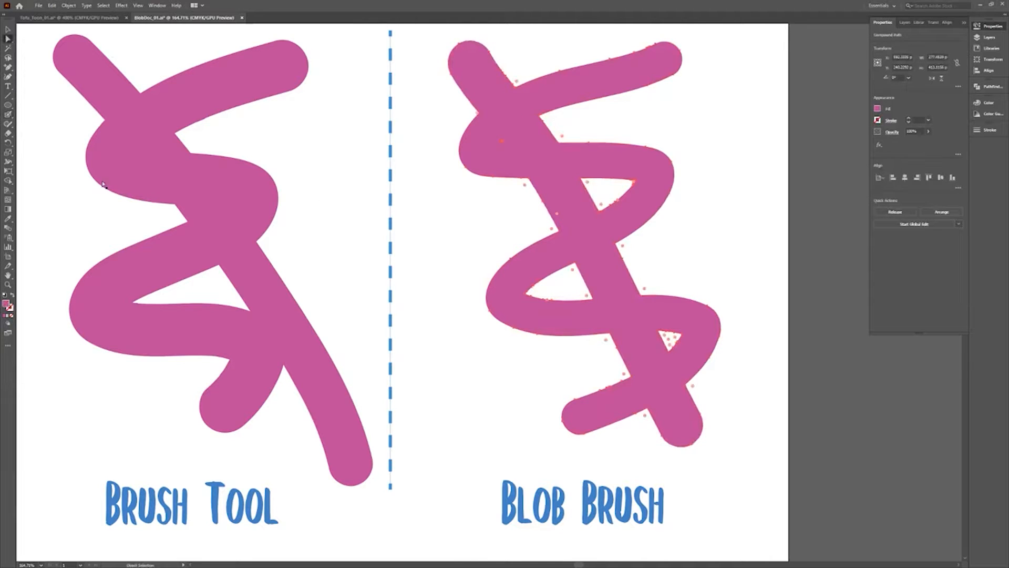
pyautogui.doubleClick(8, 117)
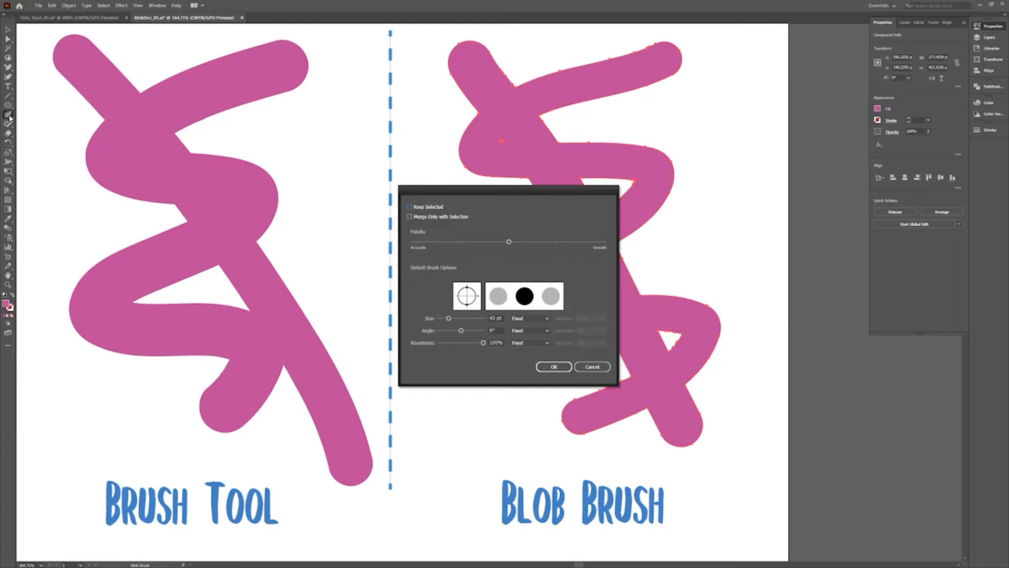
pyautogui.click(554, 366)
# - Erase portions of the selected Blob Brush shape along its outer curves and inner crossings with the Eraser tool
pyautogui.click(8, 133)
pyautogui.moveTo(433, 113); pyautogui.dragTo(453, 201)
pyautogui.moveTo(688, 135); pyautogui.dragTo(694, 187)
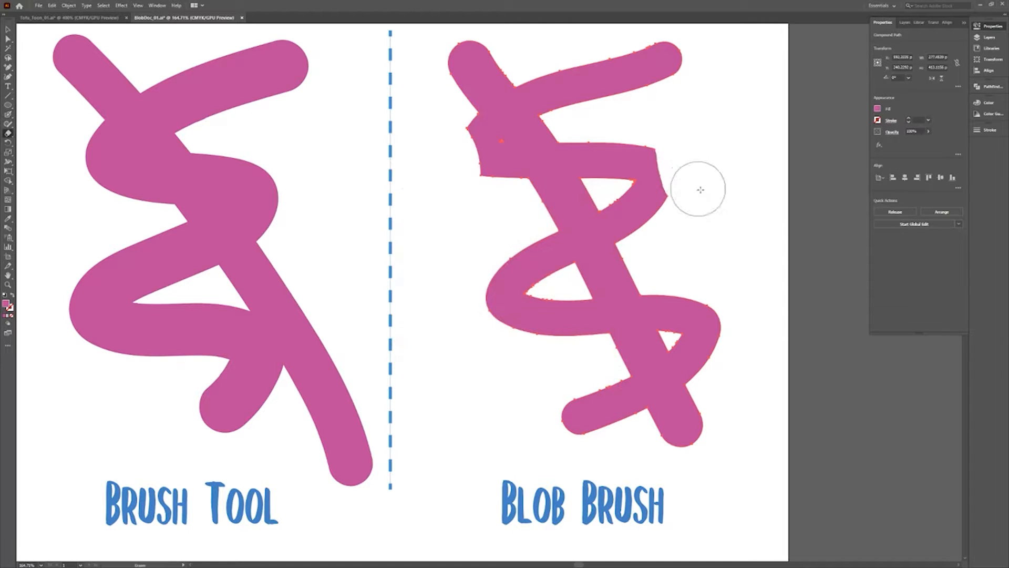
pyautogui.moveTo(463, 282); pyautogui.dragTo(484, 331)
pyautogui.moveTo(576, 287); pyautogui.dragTo(586, 282)
pyautogui.moveTo(567, 113)
pyautogui.mouseDown()
pyautogui.moveTo(589, 127)
pyautogui.moveTo(571, 112)
pyautogui.moveTo(656, 89)
pyautogui.moveTo(701, 66)
pyautogui.mouseUp()
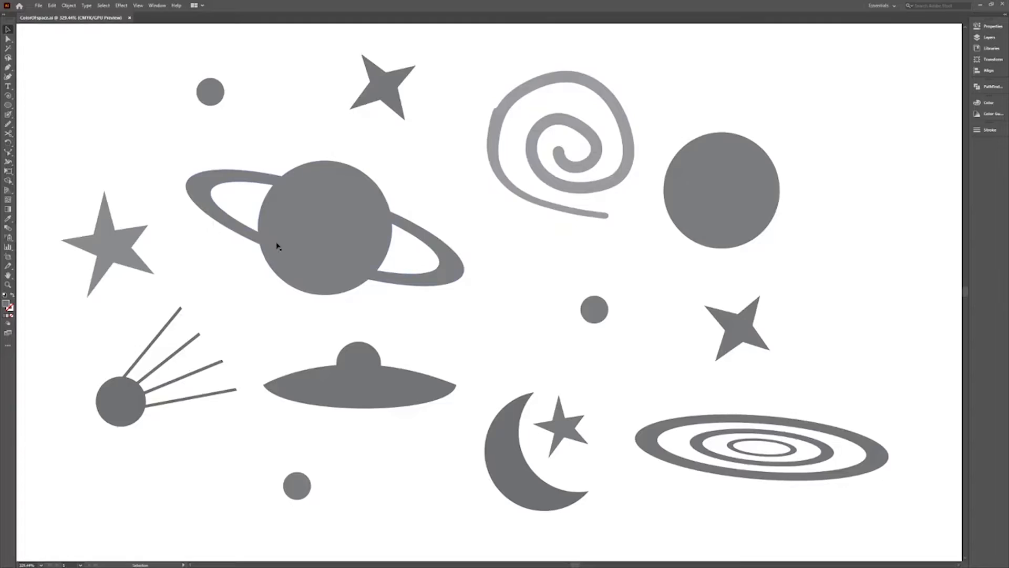
# - Apply the hex fill colour EF0754 to the grey ringed planet
pyautogui.click(275, 232)
pyautogui.doubleClick(7, 305)
pyautogui.write('EF0754')
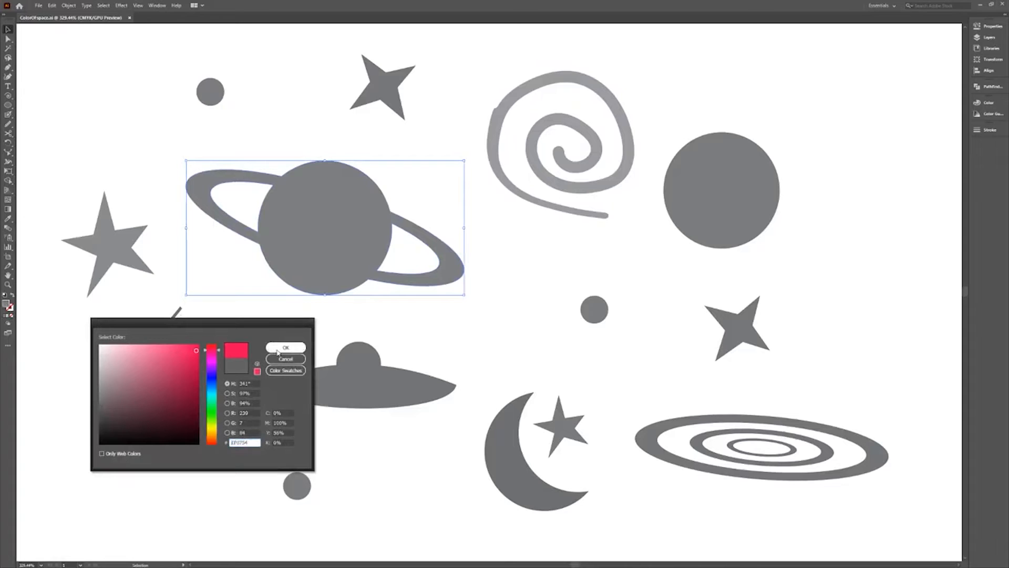
pyautogui.click(285, 348)
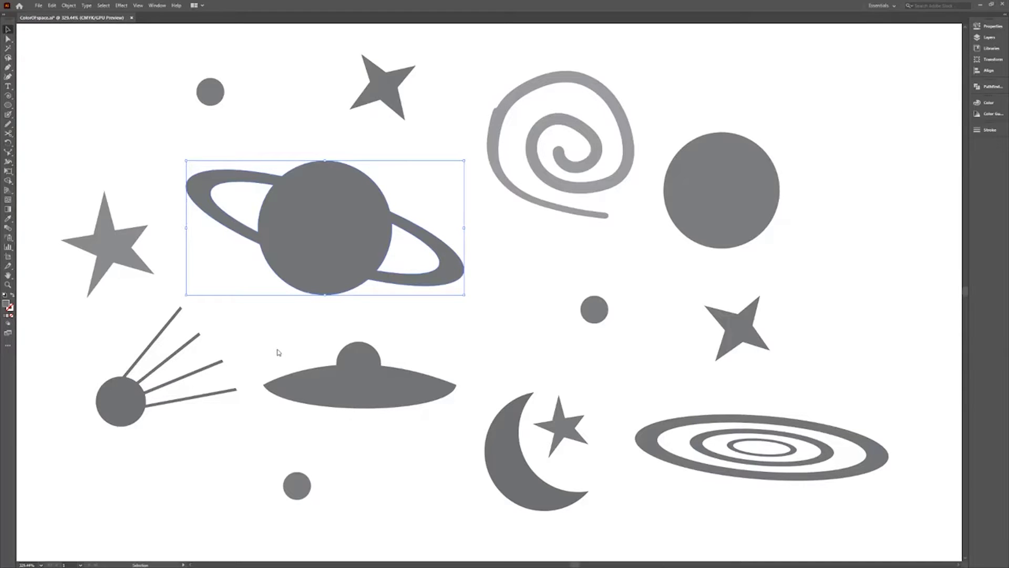
# - Switch the selected ringed planet's colour model from Grayscale to RGB and deselect the planet
pyautogui.click(981, 108)
pyautogui.click(964, 99)
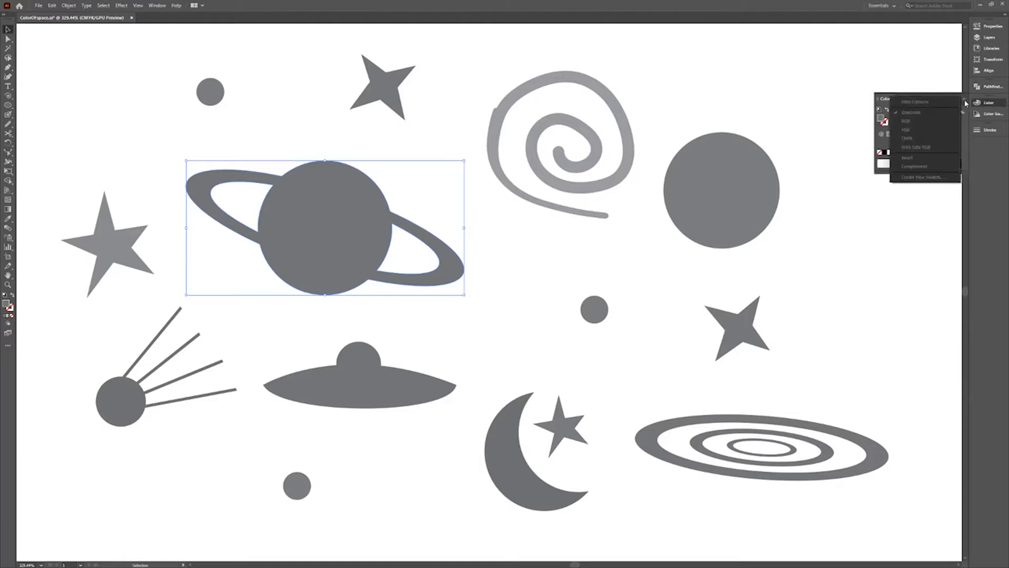
pyautogui.click(919, 121)
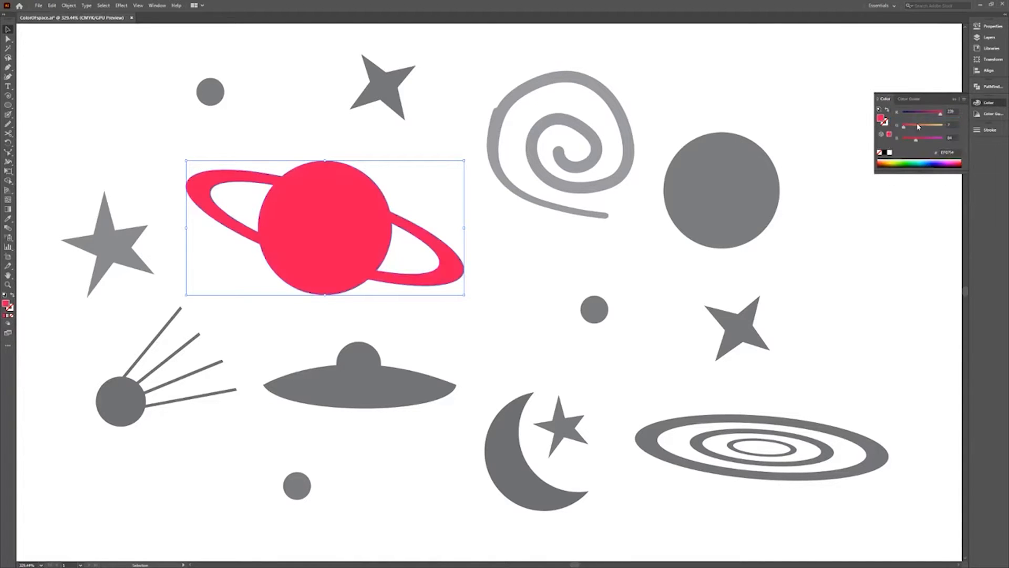
pyautogui.click(870, 246)
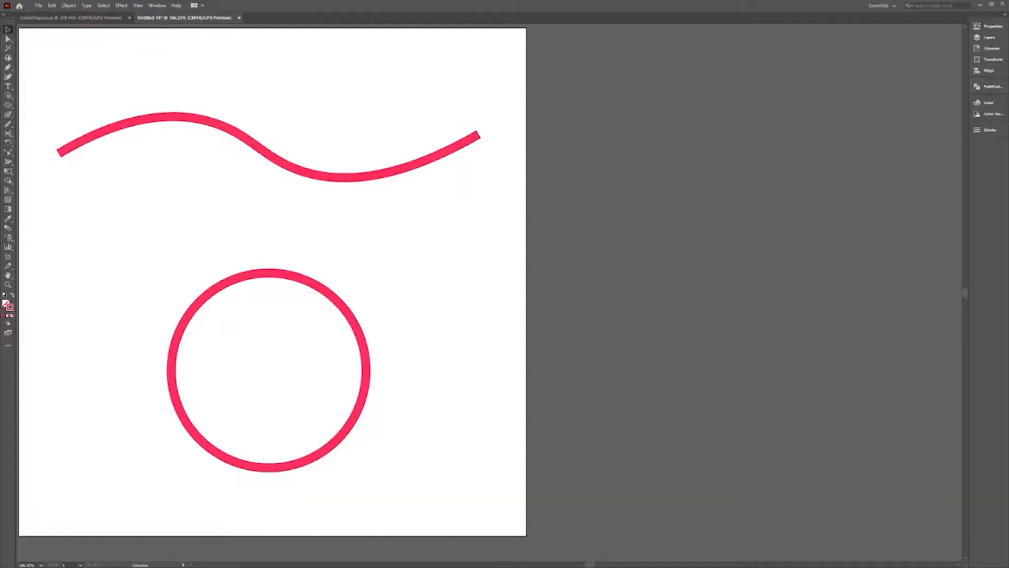
# - Set the text "Vaughan in 60 Seconds" along the wavy line and again around the circle with the Type on a Path tool
pyautogui.moveTo(11, 89); pyautogui.dragTo(31, 109)
pyautogui.click(90, 134)
pyautogui.write('Vaughan in 60 Seconds')
pyautogui.press('Escape')
pyautogui.click(241, 278)
pyautogui.write('Vaughan in 60 Seconds')
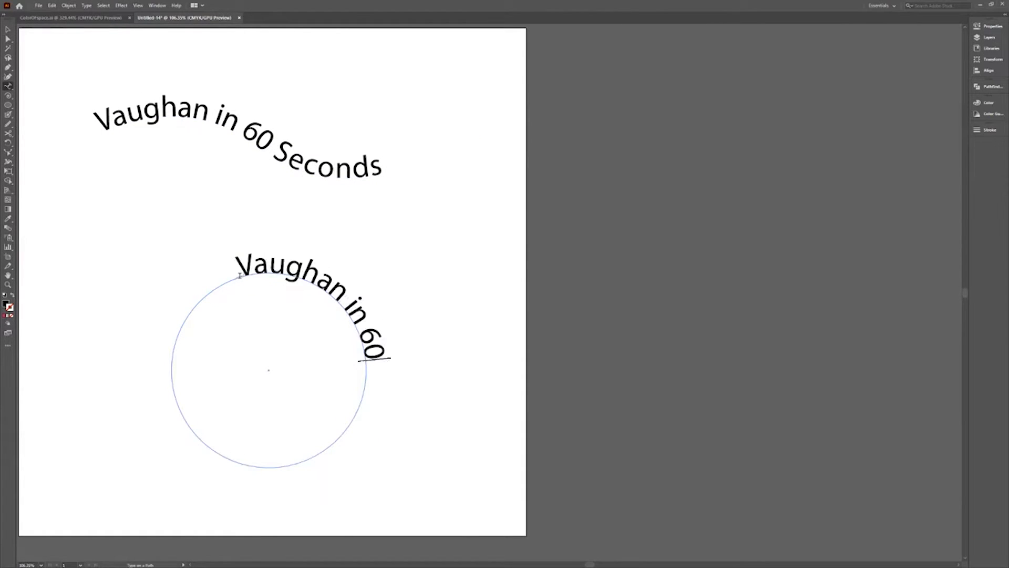
pyautogui.press('Escape')
# - Reposition the text along the wavy path and around the circle
pyautogui.click(309, 175)
pyautogui.moveTo(302, 136)
pyautogui.mouseDown()
pyautogui.moveTo(333, 77)
pyautogui.moveTo(301, 145)
pyautogui.mouseUp()
pyautogui.moveTo(371, 362); pyautogui.dragTo(108, 468)
# - Reshape the wavy text path by adjusting its anchor points and handles with Direct Selection
pyautogui.click(8, 38)
pyautogui.click(72, 150)
pyautogui.moveTo(158, 107); pyautogui.dragTo(93, 74)
pyautogui.click(303, 170)
pyautogui.moveTo(340, 183); pyautogui.dragTo(345, 159)
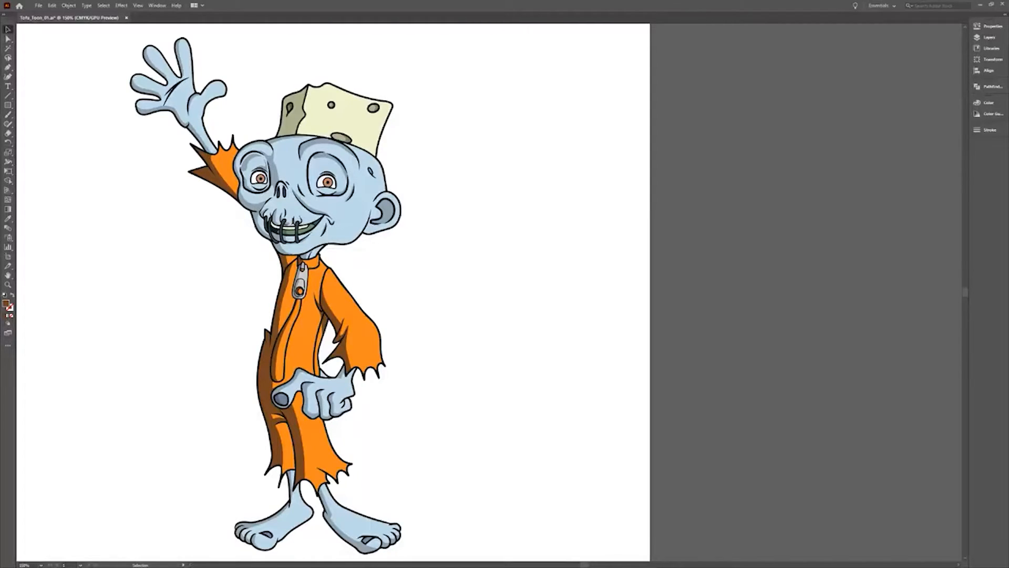
# - Open a second window of the zombie illustration and tile both windows side by side
pyautogui.click(159, 6)
pyautogui.click(195, 20)
pyautogui.click(203, 6)
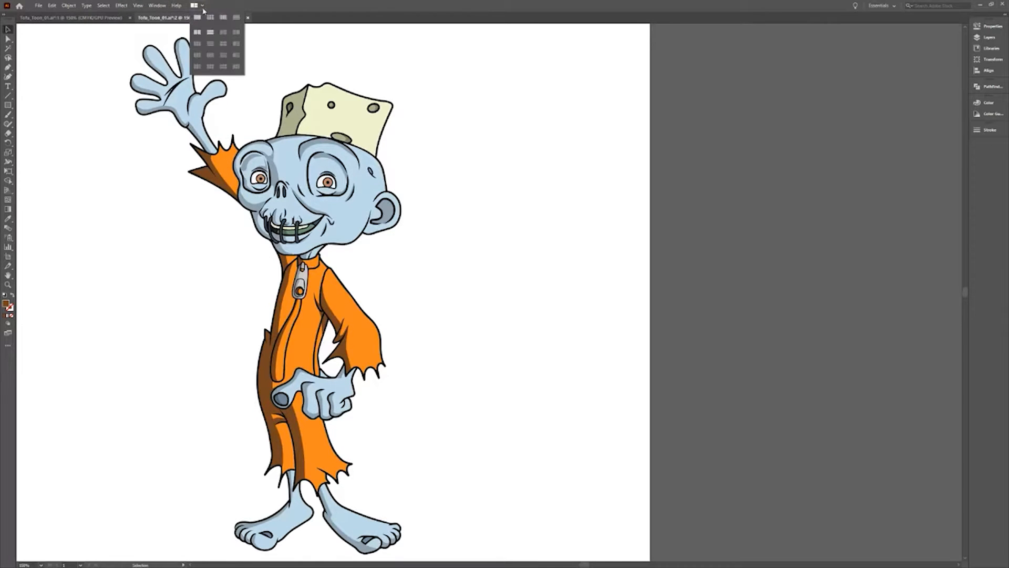
pyautogui.click(198, 33)
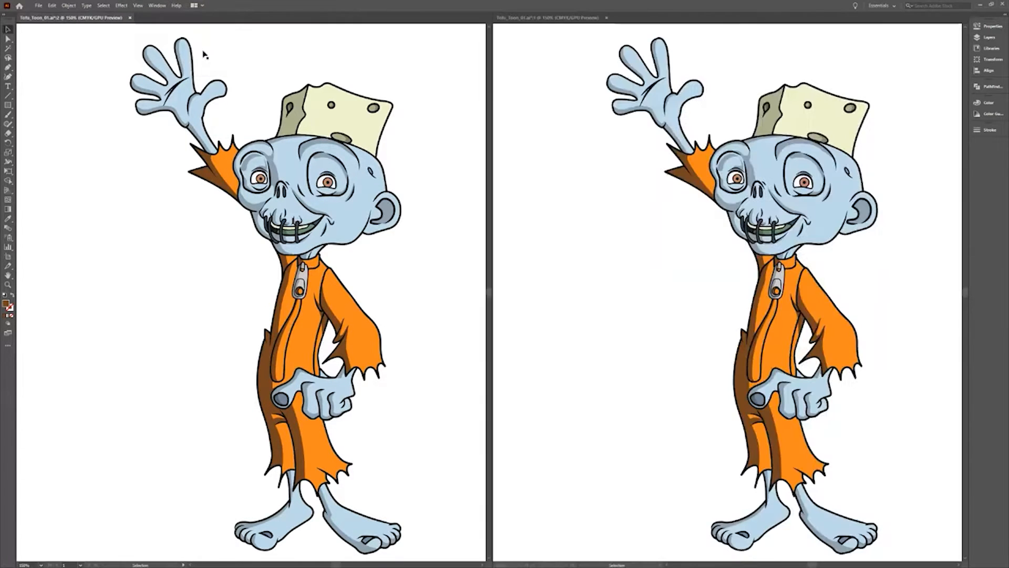
# - Recolour both of the zombie's irises green by setting the fill's hue to 139°
pyautogui.scroll(5, 285, 193)
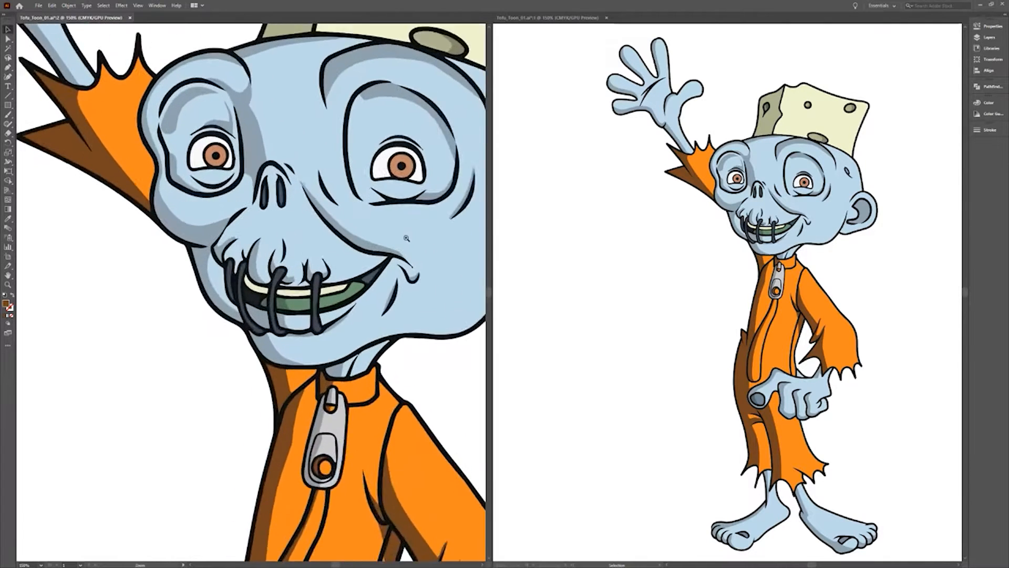
pyautogui.moveTo(334, 179); pyautogui.dragTo(265, 251)
pyautogui.click(123, 216)
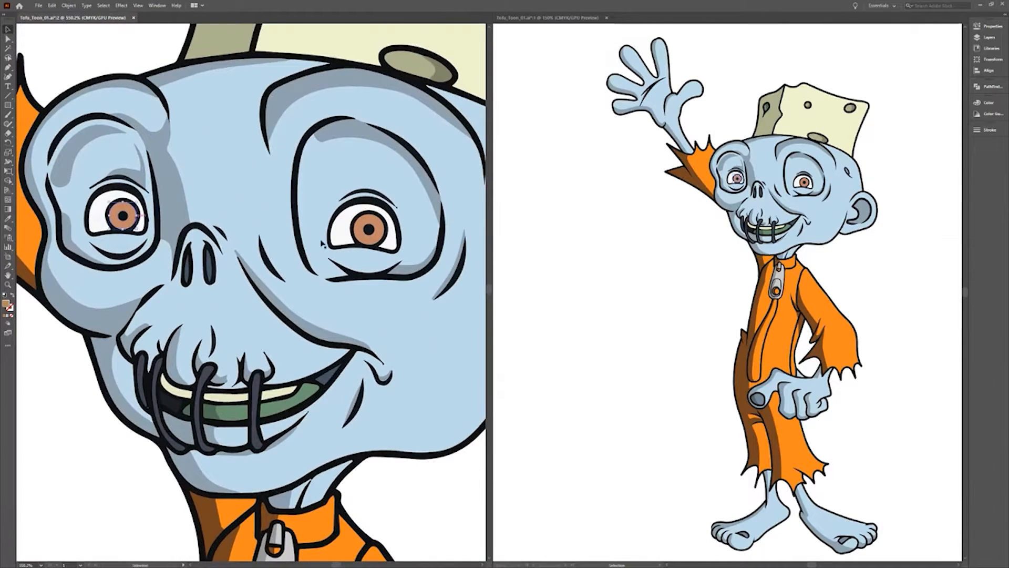
pyautogui.keyDown('shift'); pyautogui.click(377, 243); pyautogui.keyUp('shift')
pyautogui.doubleClick(6, 303)
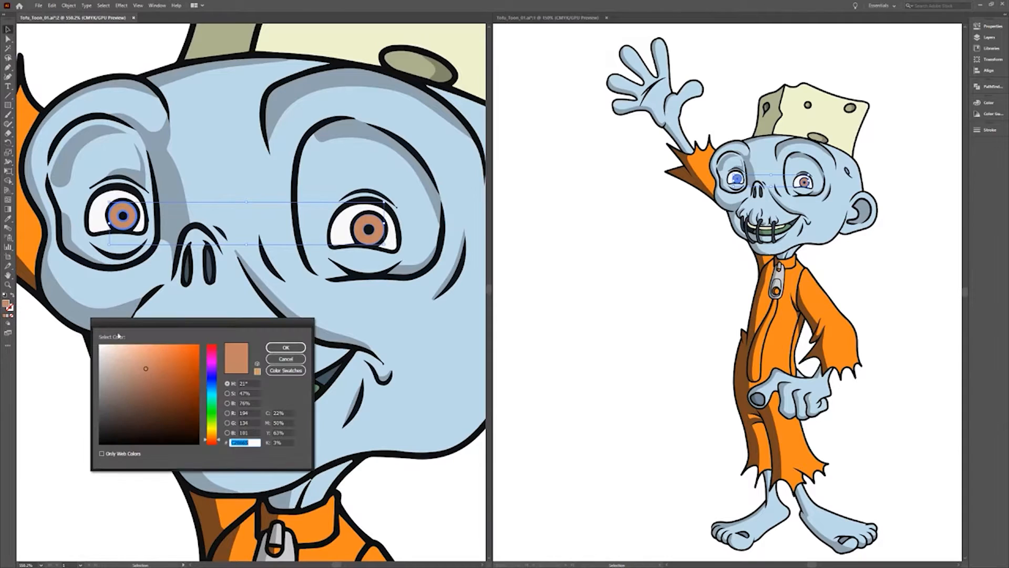
pyautogui.moveTo(213, 400); pyautogui.dragTo(213, 413)
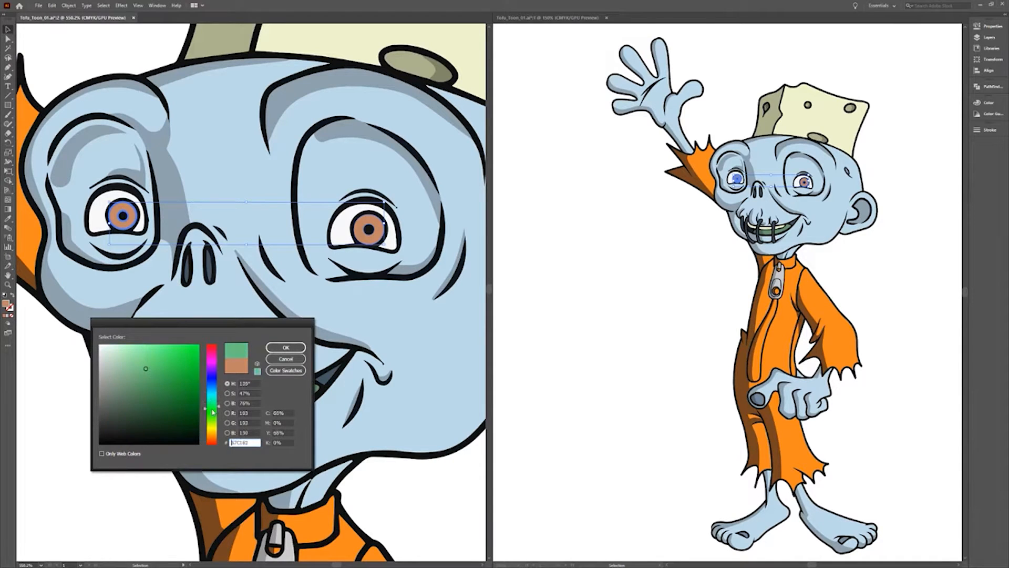
pyautogui.click(286, 348)
pyautogui.click(48, 419)
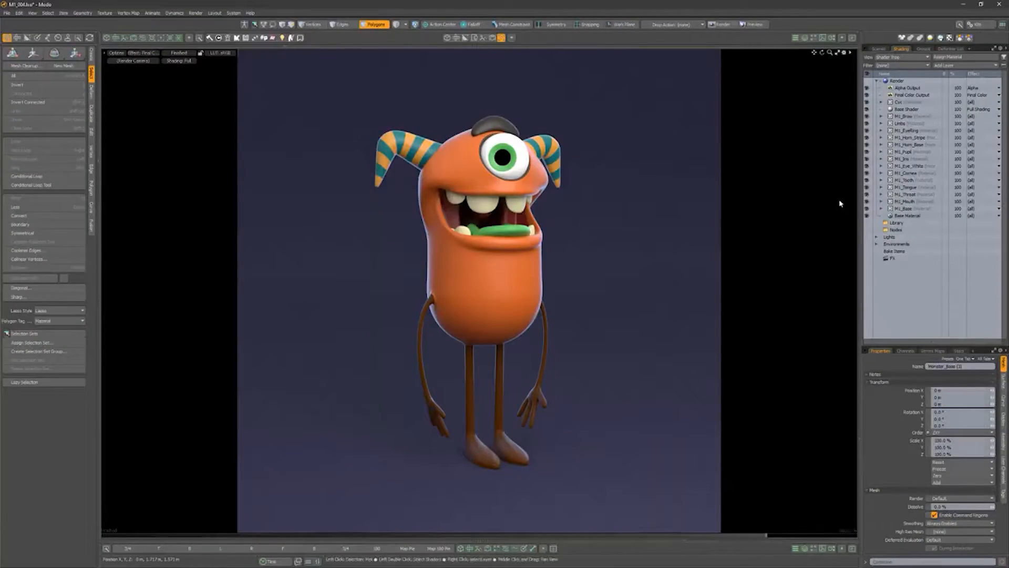
# - Switch to Modo and add a Diffuse Color render output to the monster scene's shader tree
pyautogui.click(953, 66)
pyautogui.moveTo(954, 69)
pyautogui.moveTo(945, 126)
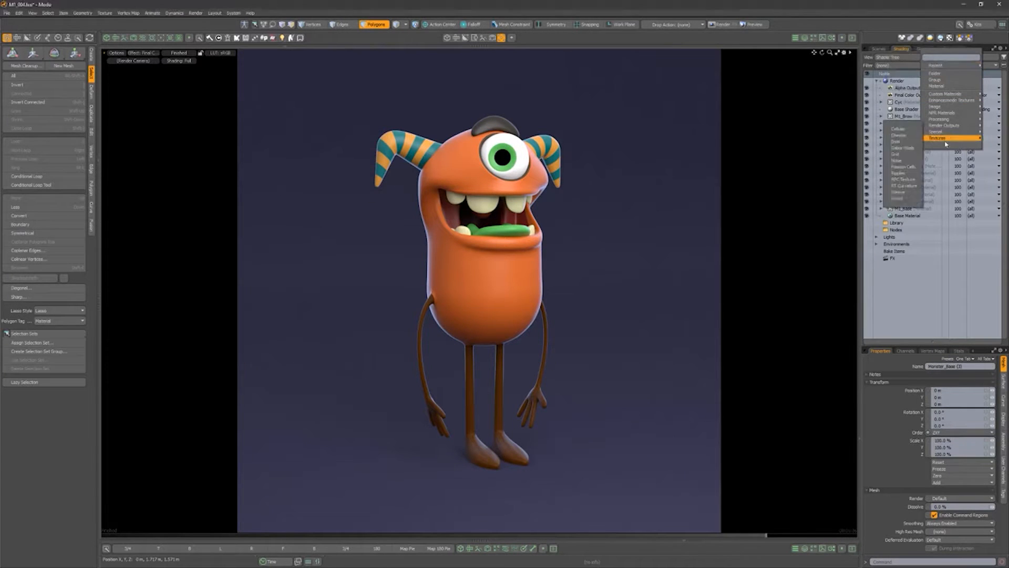
pyautogui.moveTo(903, 154)
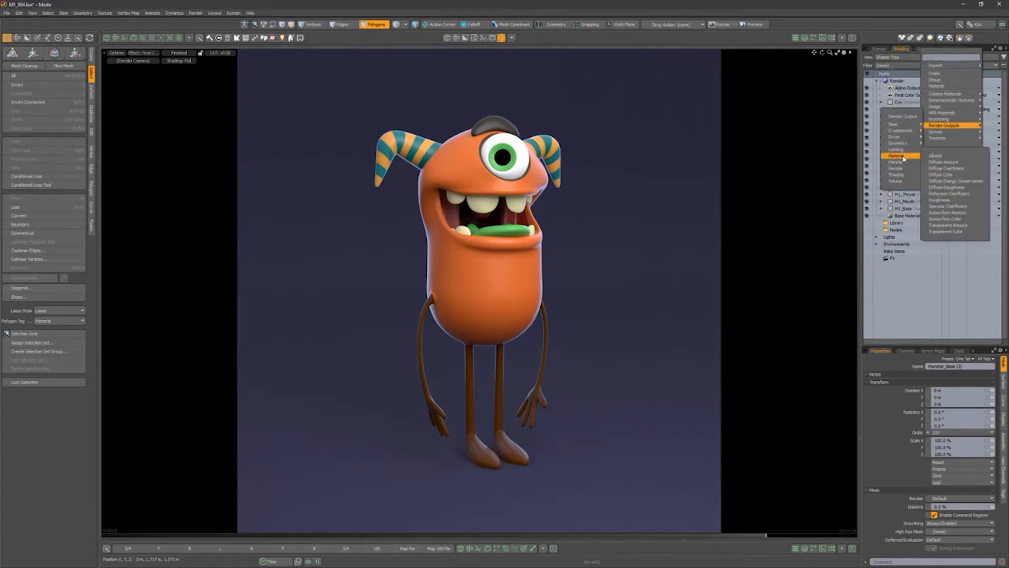
pyautogui.click(936, 176)
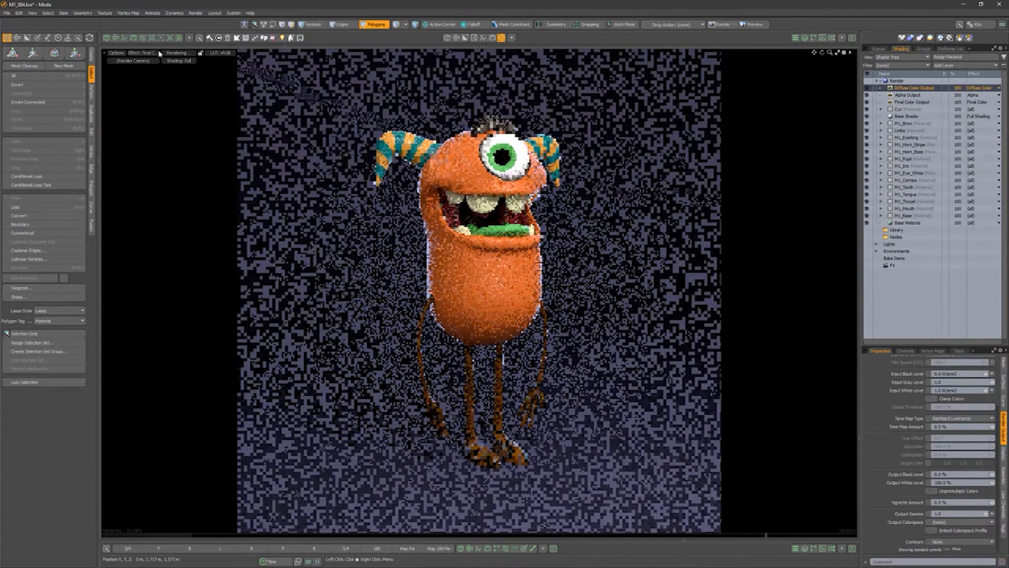
# - Display the Diffuse Color Output in the render preview and render the monster scene
pyautogui.click(148, 53)
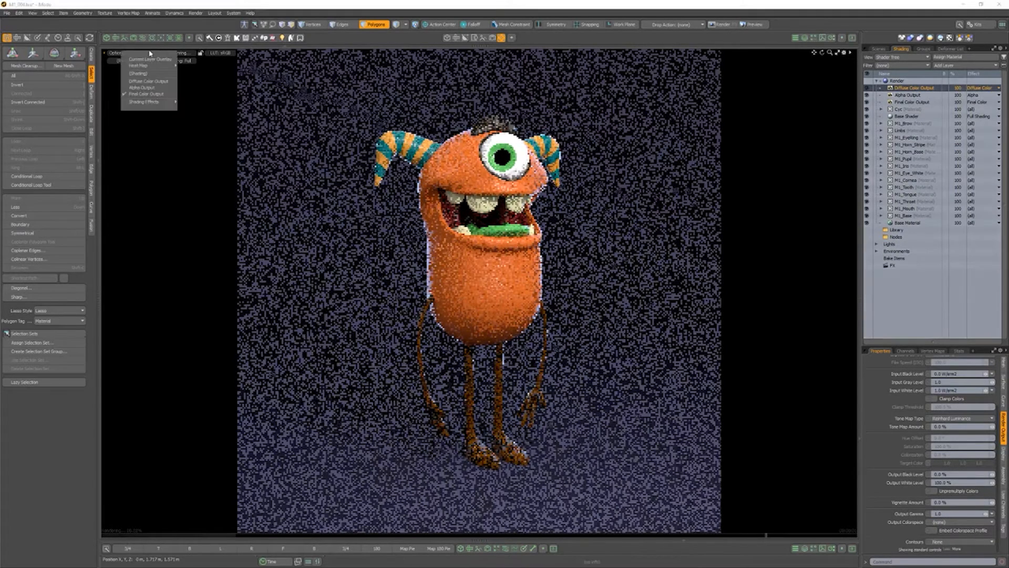
pyautogui.click(150, 82)
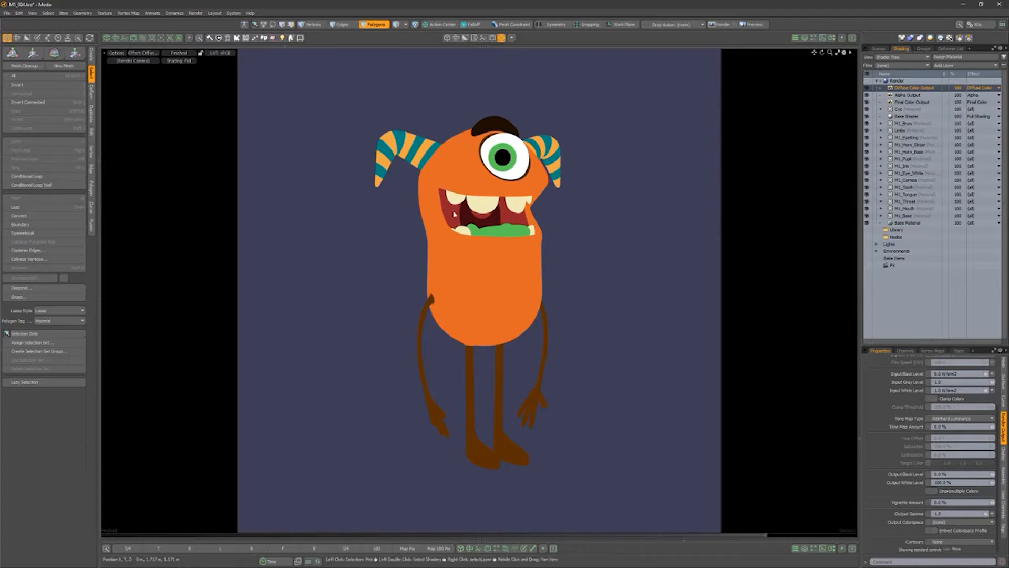
pyautogui.click(720, 24)
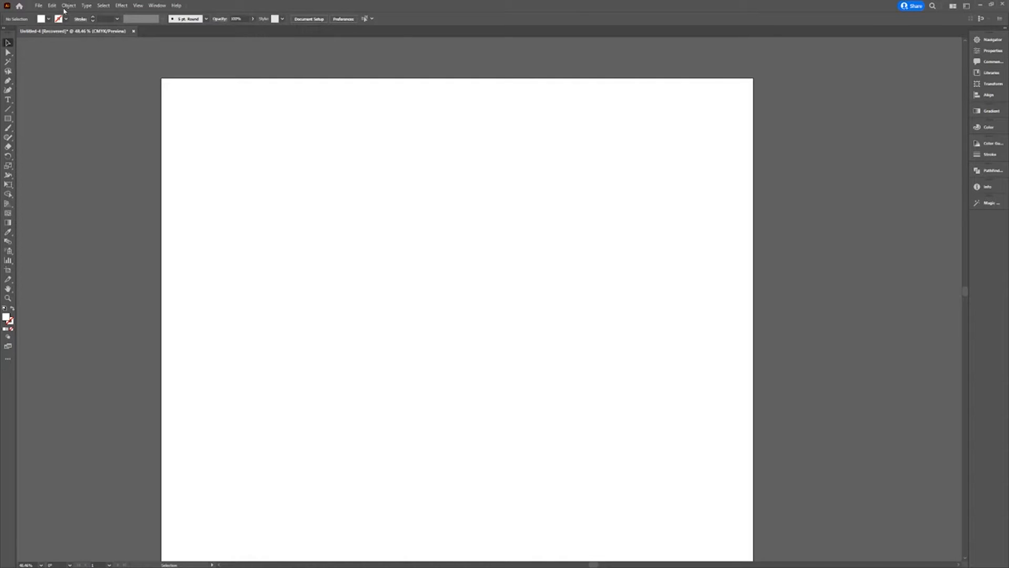
# - Switch to Illustrator and place the flat-coloured monster render as a large square image on the blank artboard
pyautogui.click(38, 6)
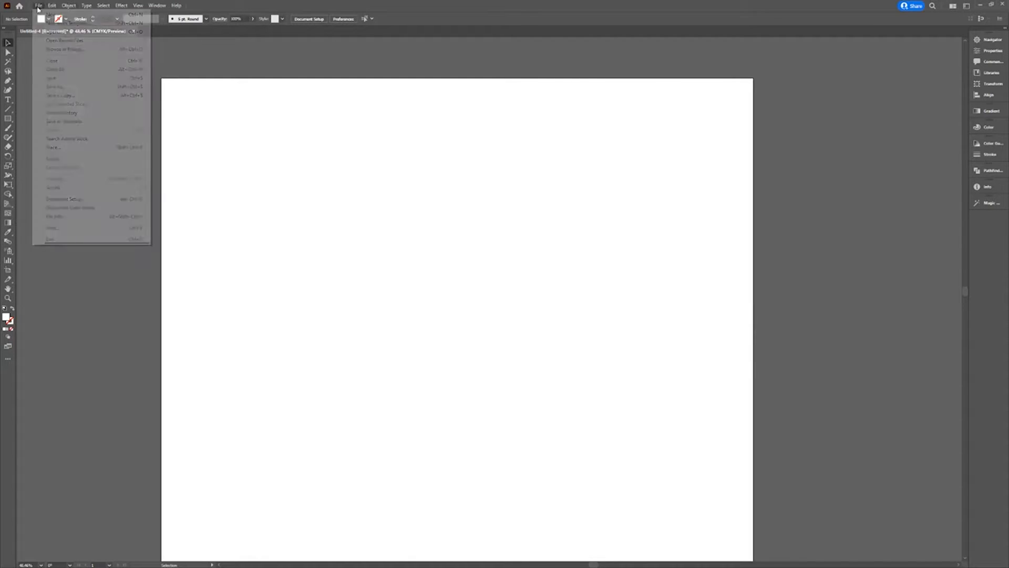
pyautogui.click(72, 149)
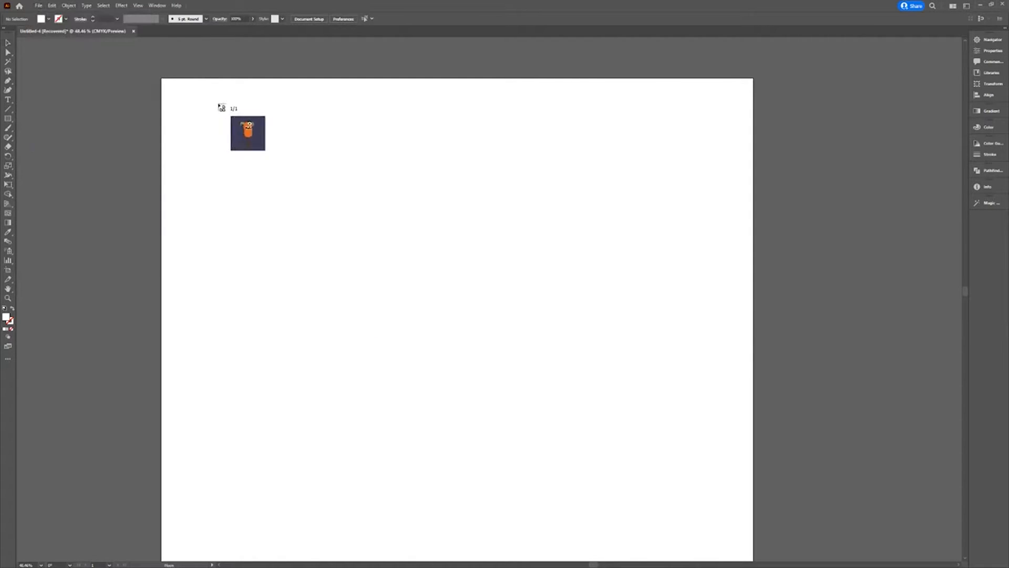
pyautogui.moveTo(214, 103); pyautogui.dragTo(649, 500)
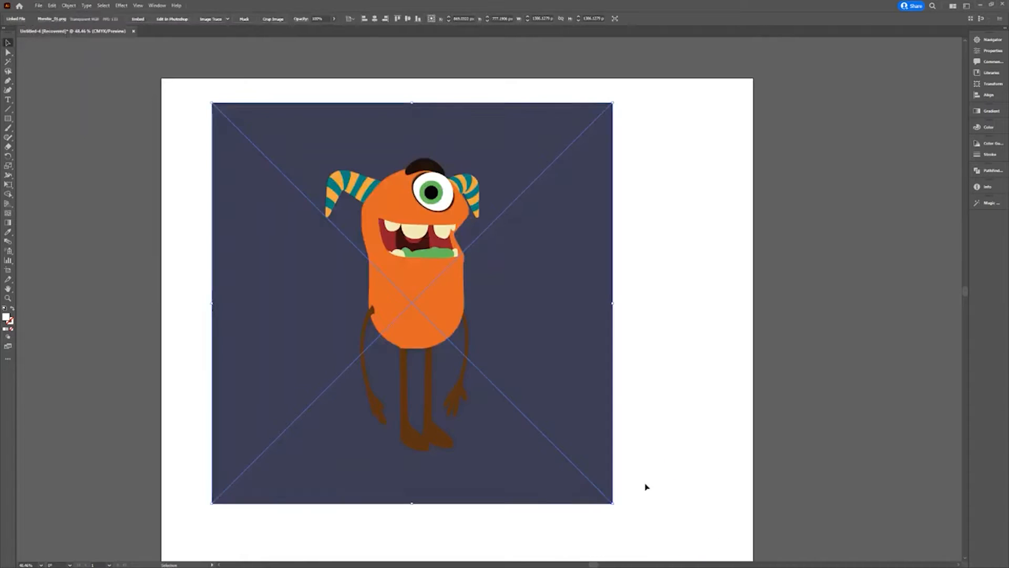
# - Trace the placed monster image with the Auto-Color preset and expand the tracing into vector paths
pyautogui.click(154, 6)
pyautogui.click(182, 222)
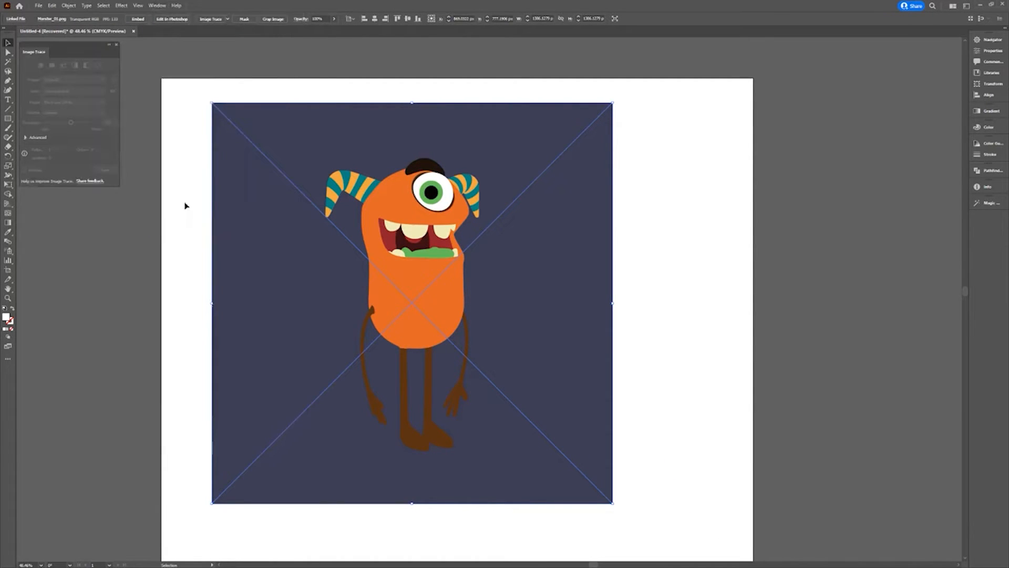
pyautogui.click(41, 65)
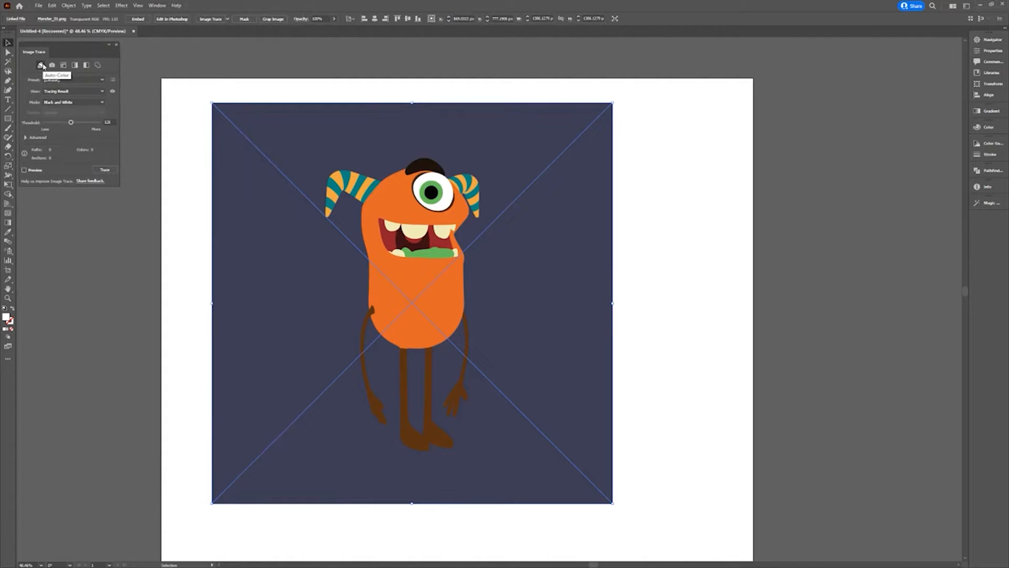
pyautogui.click(200, 19)
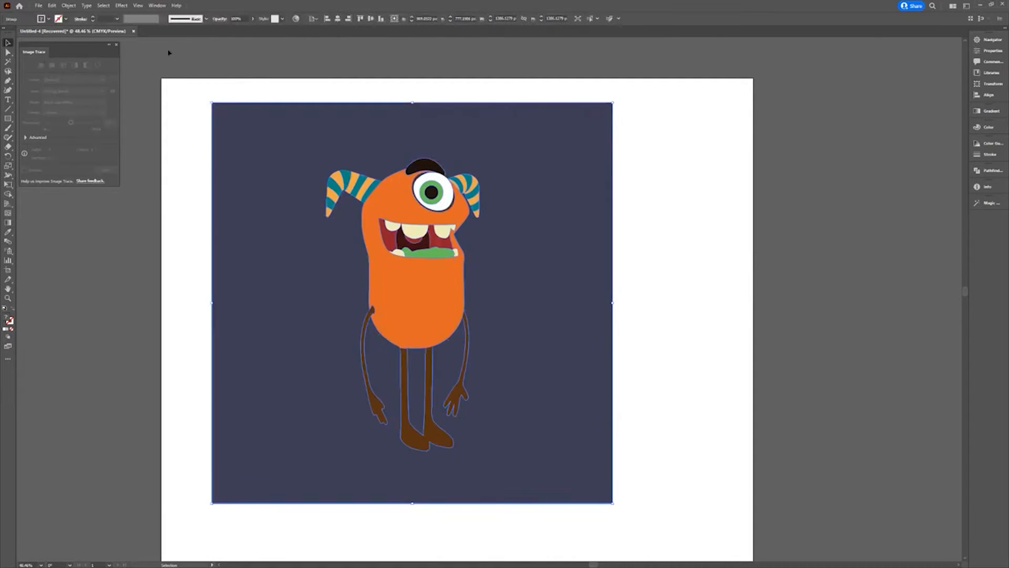
# - View the traced monster's vector paths in Outline mode and return to the coloured Preview
pyautogui.click(140, 9)
pyautogui.click(153, 24)
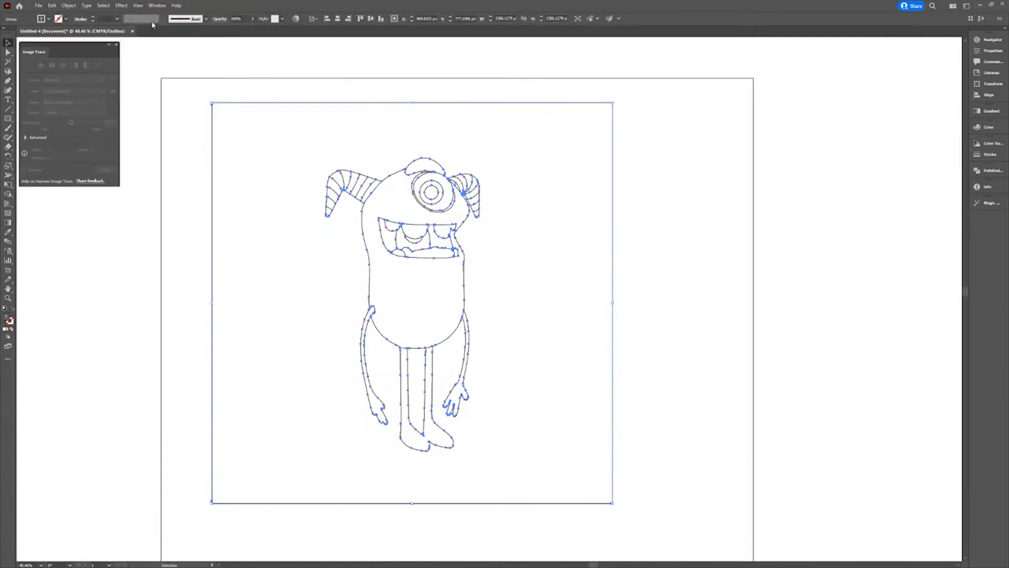
pyautogui.click(138, 6)
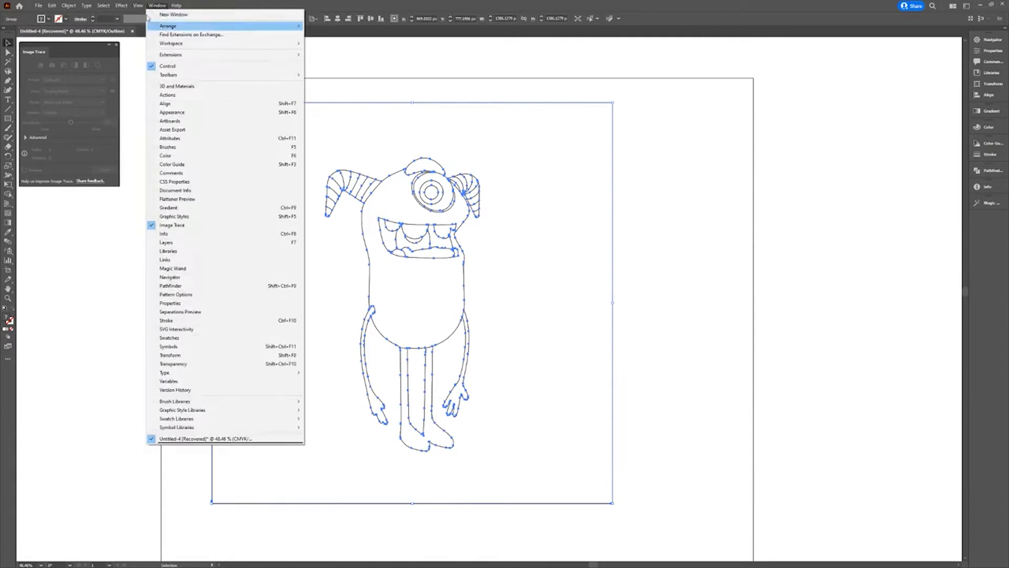
pyautogui.click(143, 24)
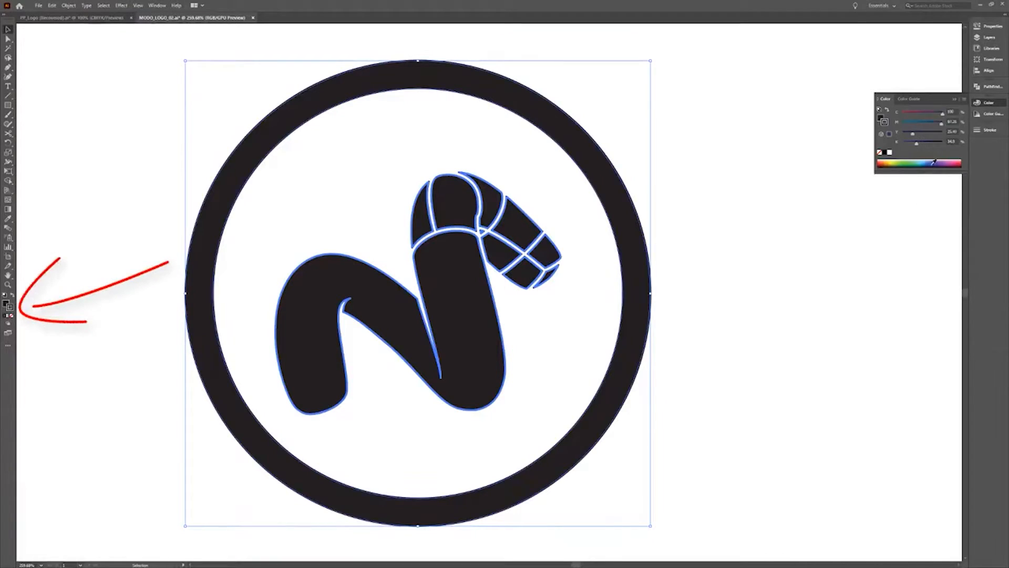
# - Fill the selected ring and snake-shaped logo with green and swap its fill and stroke colours
pyautogui.press('x')
pyautogui.click(914, 160)
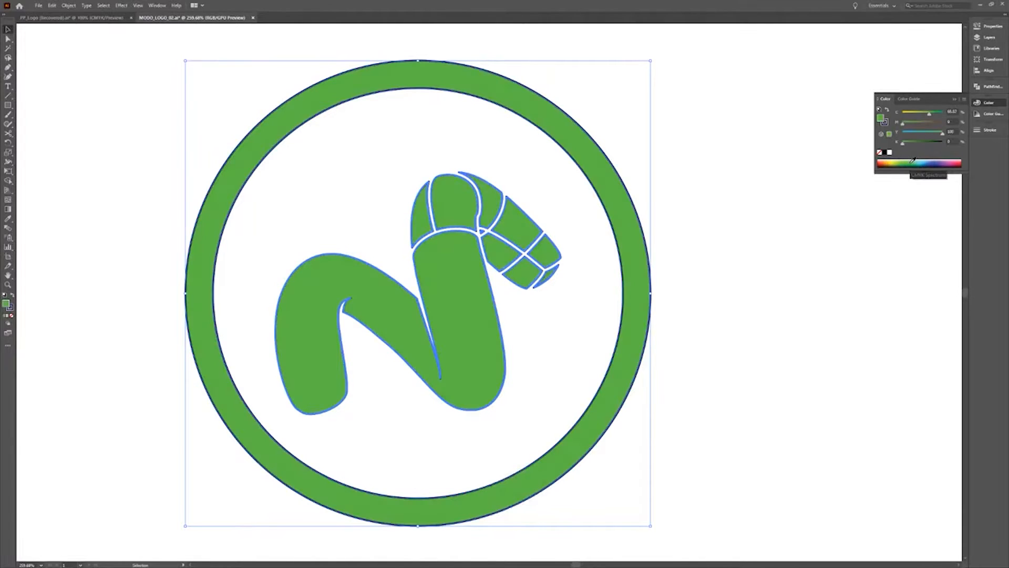
pyautogui.hotkey('shift', 'x')
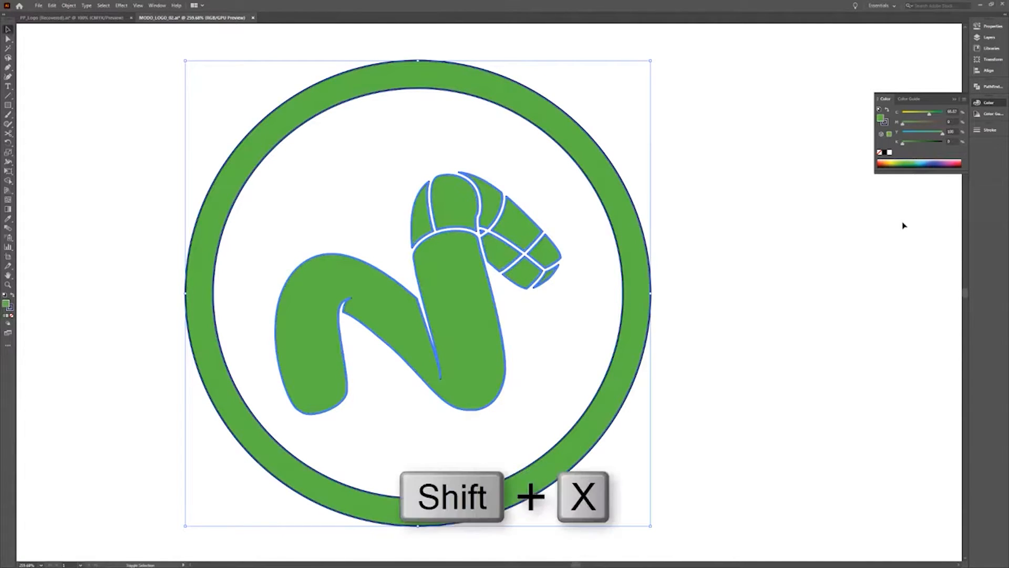
pyautogui.hotkey('shift', 'x')
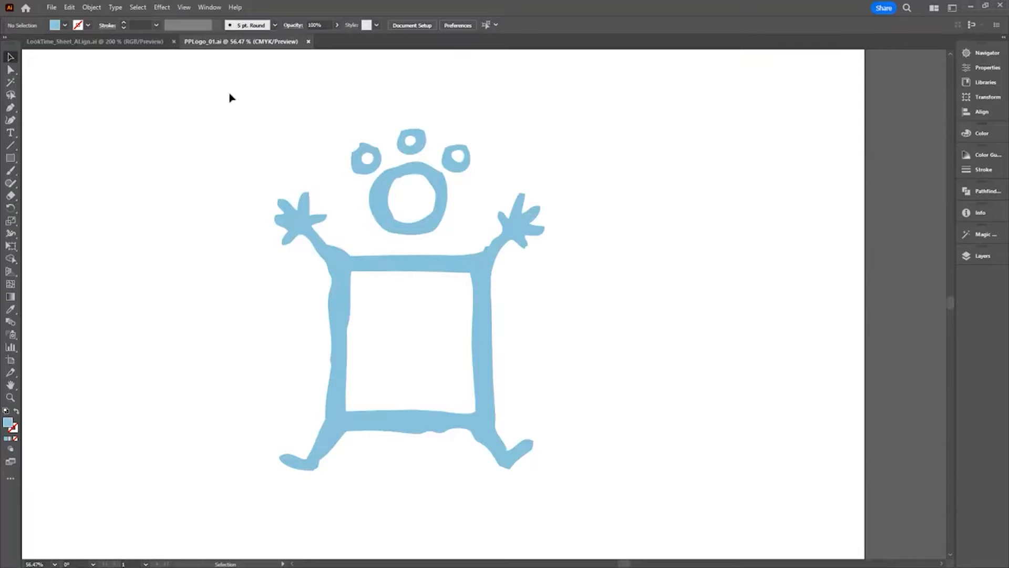
# - Select the whole blue figure logo in PPLogo_01.ai and copy it for pasting into a 3D program
pyautogui.moveTo(230, 92); pyautogui.dragTo(582, 525)
pyautogui.hotkey('ctrl', 'c')
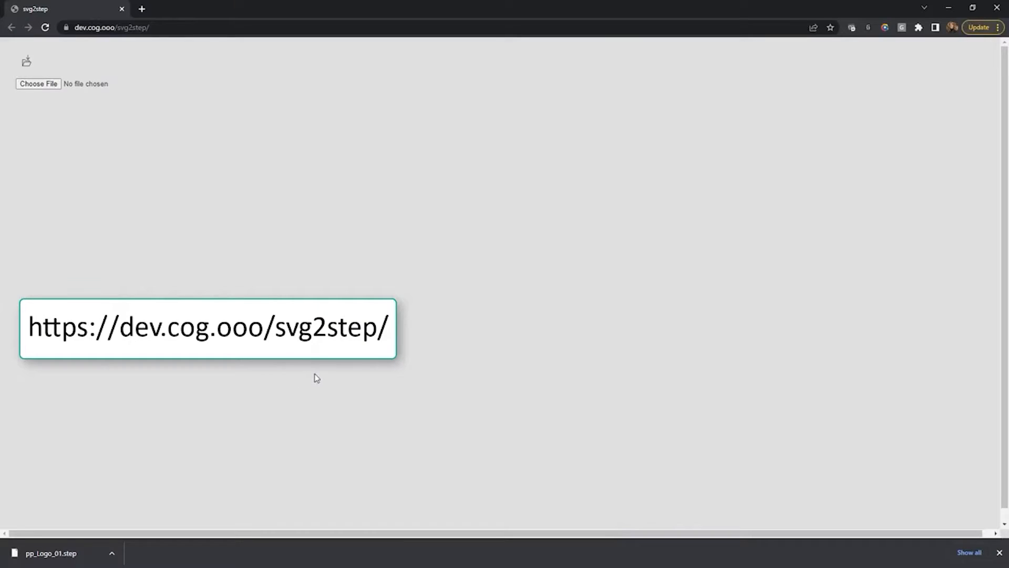
pyautogui.hotkey('ctrl', 'v')
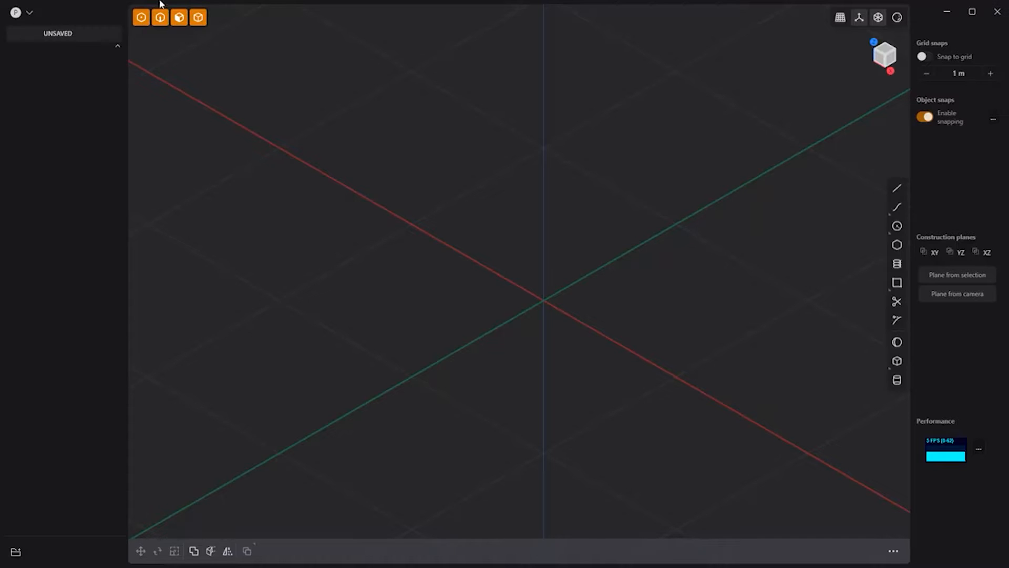
# - Switch to Plasticity and import the converted figure logo curves with the offered healing, merging and sewing options
pyautogui.click(29, 13)
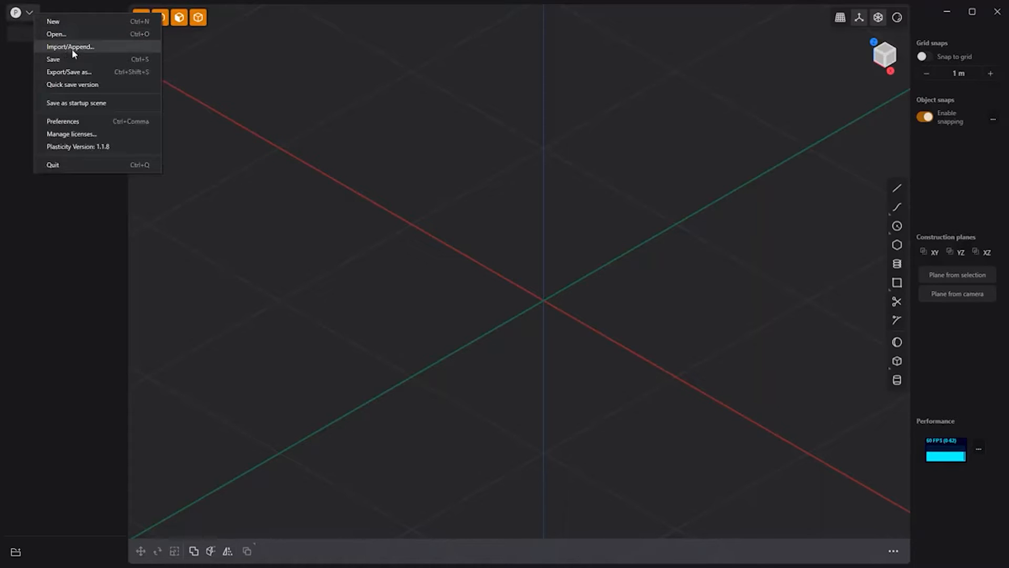
pyautogui.click(107, 51)
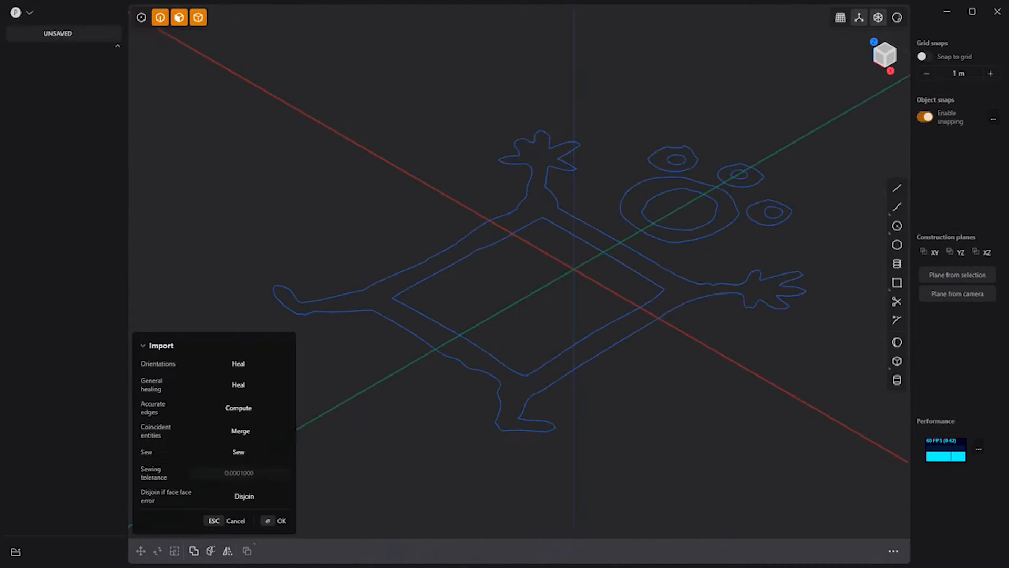
pyautogui.click(282, 521)
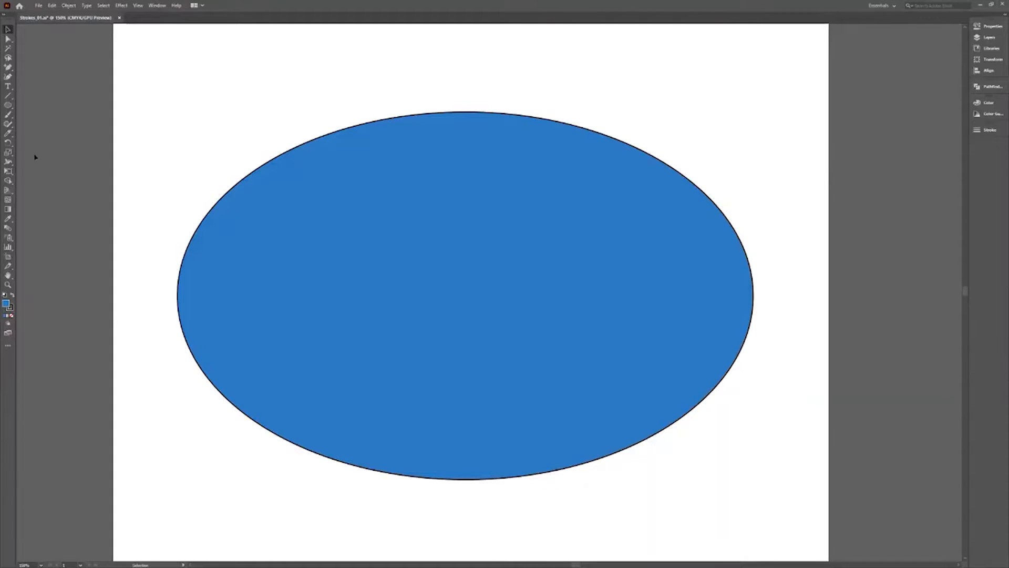
# - Use the Twirl tool on the blue ellipse's upper edge to form a wave curl, two large spirals and a smaller third spiral
pyautogui.moveTo(13, 164); pyautogui.dragTo(27, 174)
pyautogui.moveTo(254, 182); pyautogui.dragTo(260, 153)
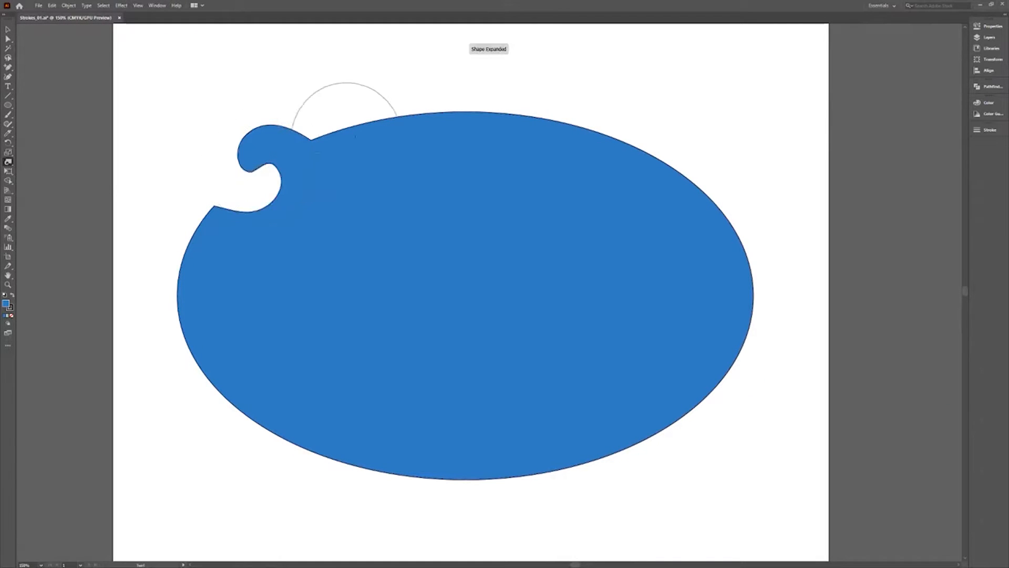
pyautogui.moveTo(424, 112); pyautogui.dragTo(426, 112)
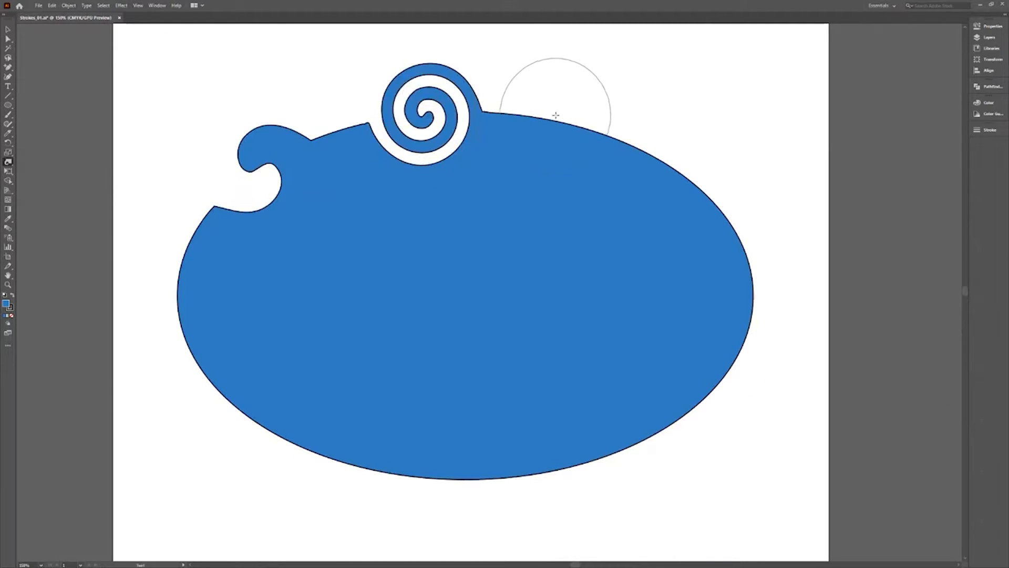
pyautogui.moveTo(569, 124); pyautogui.dragTo(568, 126)
pyautogui.moveTo(739, 112)
pyautogui.mouseDown()
pyautogui.moveTo(708, 108)
pyautogui.moveTo(738, 172)
pyautogui.moveTo(711, 127)
pyautogui.moveTo(721, 135)
pyautogui.mouseUp()
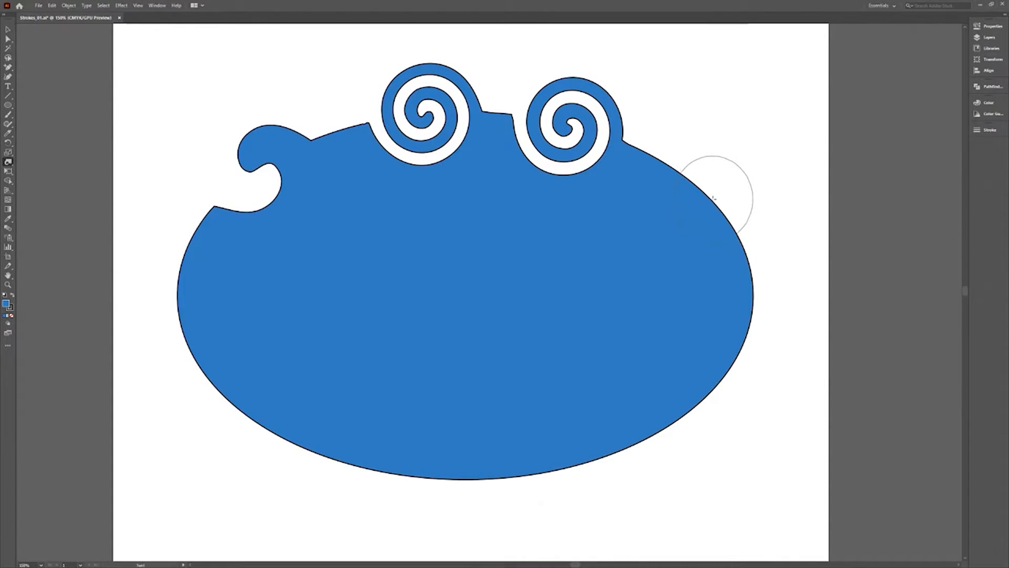
pyautogui.moveTo(713, 199); pyautogui.dragTo(714, 199)
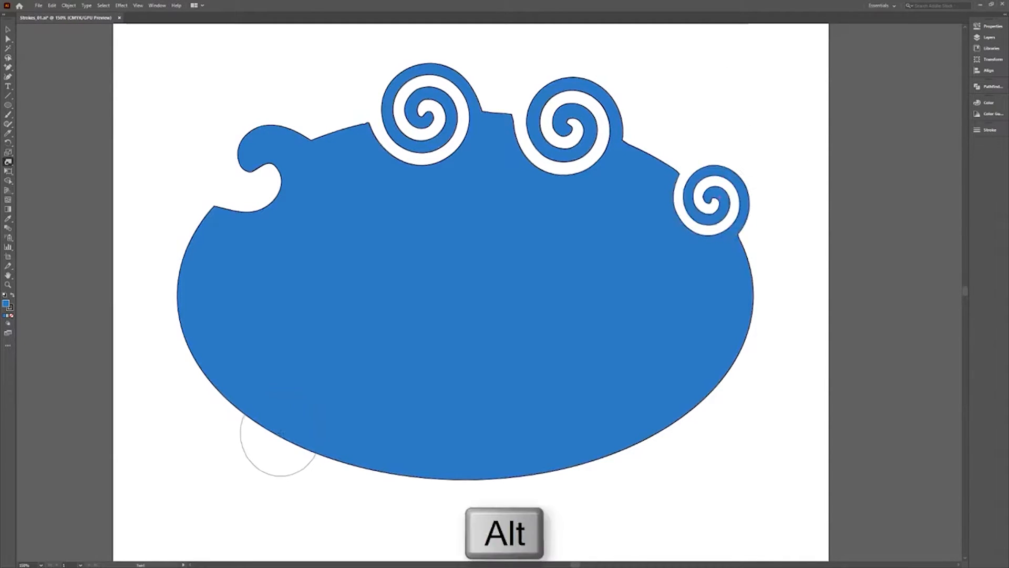
# - Twirl a spiral in the reverse direction on the ellipse's lower-left edge and open the Twirl tool options
pyautogui.moveTo(279, 436); pyautogui.dragTo(280, 437)
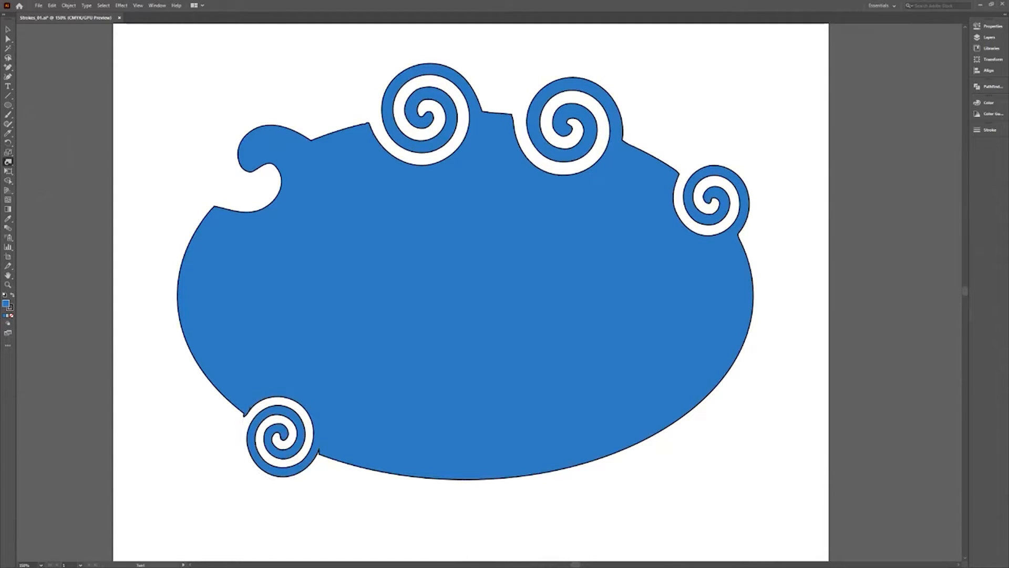
pyautogui.doubleClick(8, 163)
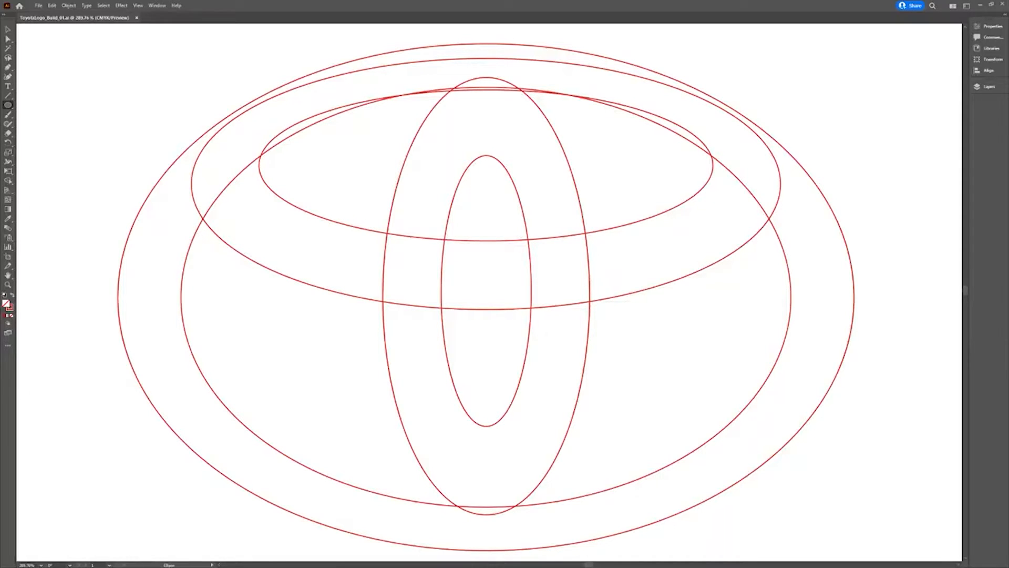
# - Select all the ellipses, merge the emblem's overlapping regions with Shape Builder, and remove the leftover slivers in the two upper openings
pyautogui.moveTo(84, 49); pyautogui.dragTo(875, 519)
pyautogui.click(8, 181)
pyautogui.moveTo(172, 187)
pyautogui.mouseDown()
pyautogui.moveTo(447, 277)
pyautogui.moveTo(588, 278)
pyautogui.moveTo(502, 108)
pyautogui.moveTo(524, 92)
pyautogui.mouseUp()
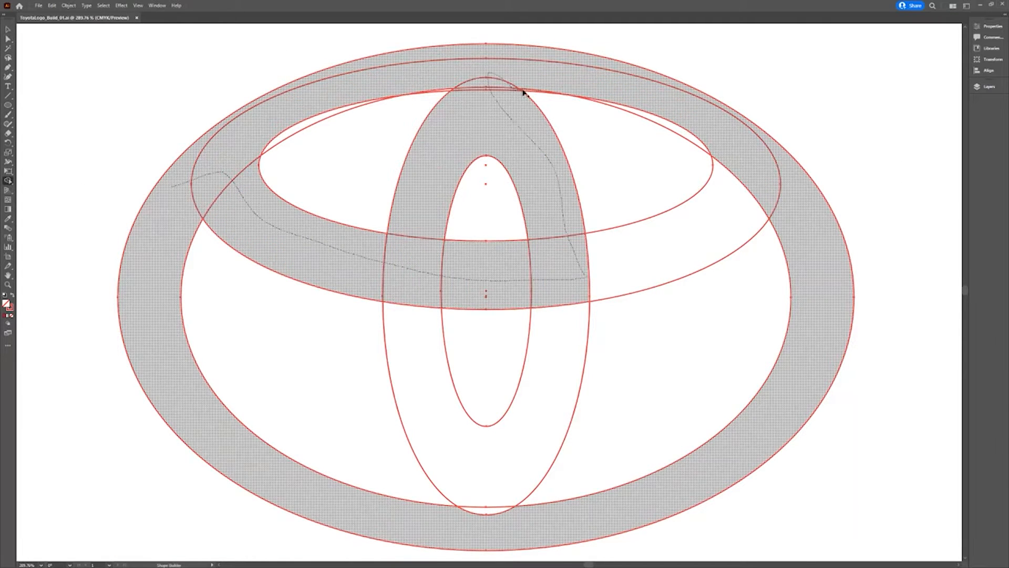
pyautogui.moveTo(565, 233)
pyautogui.mouseDown()
pyautogui.moveTo(575, 280)
pyautogui.moveTo(485, 523)
pyautogui.mouseUp()
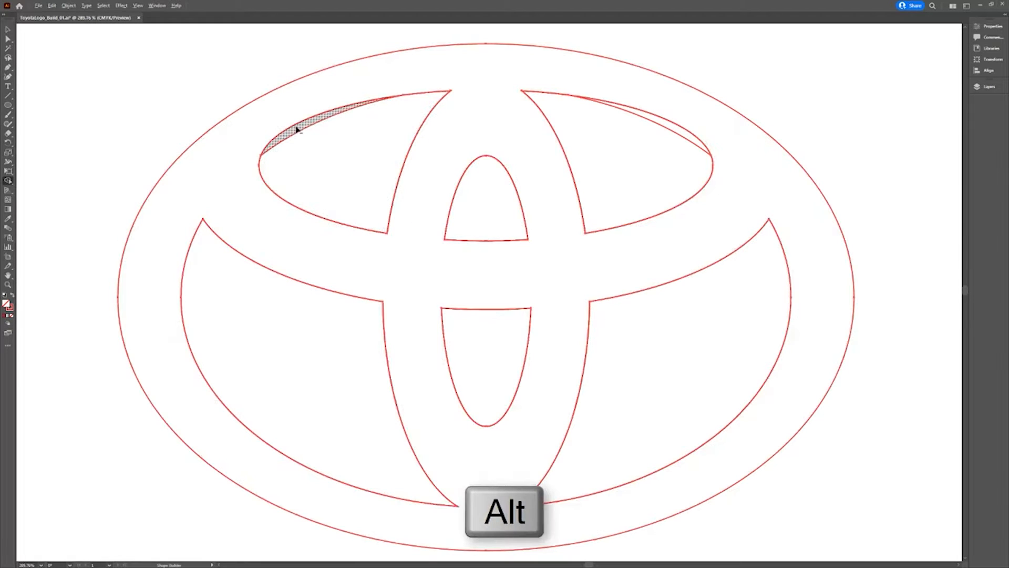
pyautogui.keyDown('alt'); pyautogui.click(297, 130); pyautogui.keyUp('alt')
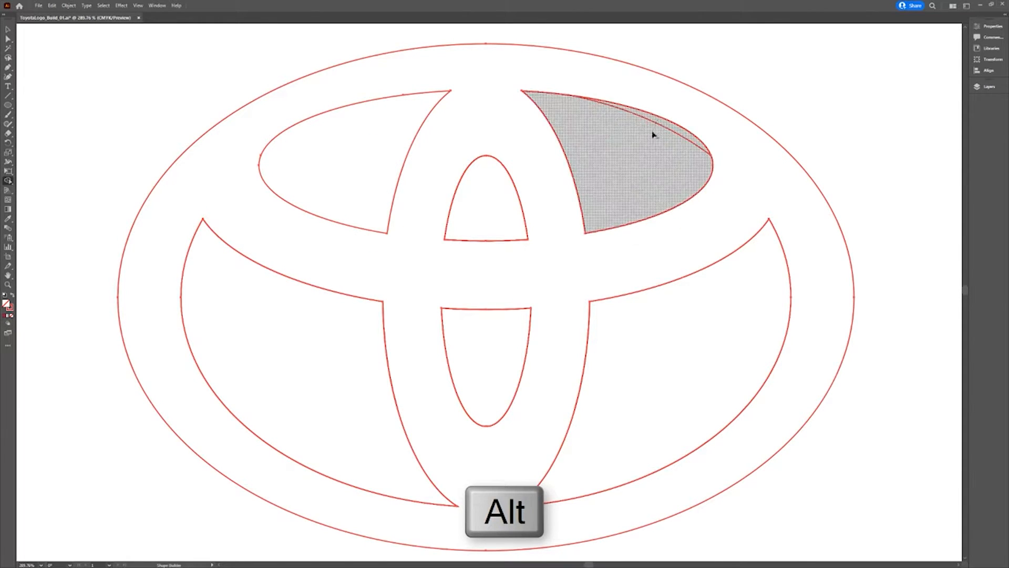
pyautogui.keyDown('alt'); pyautogui.click(649, 135); pyautogui.keyUp('alt')
# - Isolate the emblem's compound path, select it, and set its fill using the copied colour code
pyautogui.press('v')
pyautogui.doubleClick(158, 187)
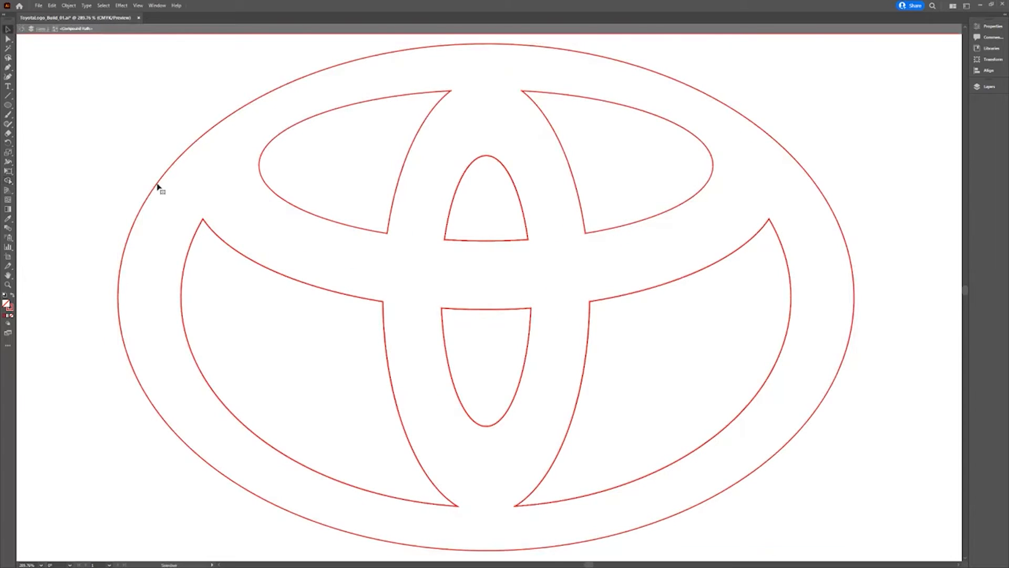
pyautogui.click(156, 190)
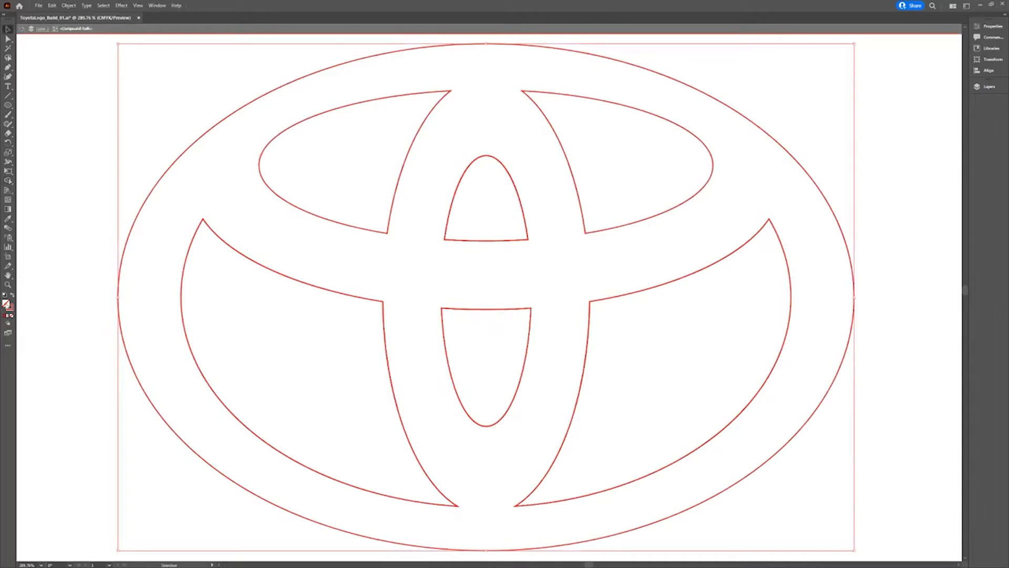
pyautogui.doubleClick(7, 304)
pyautogui.hotkey('ctrl', 'v')
pyautogui.click(254, 84)
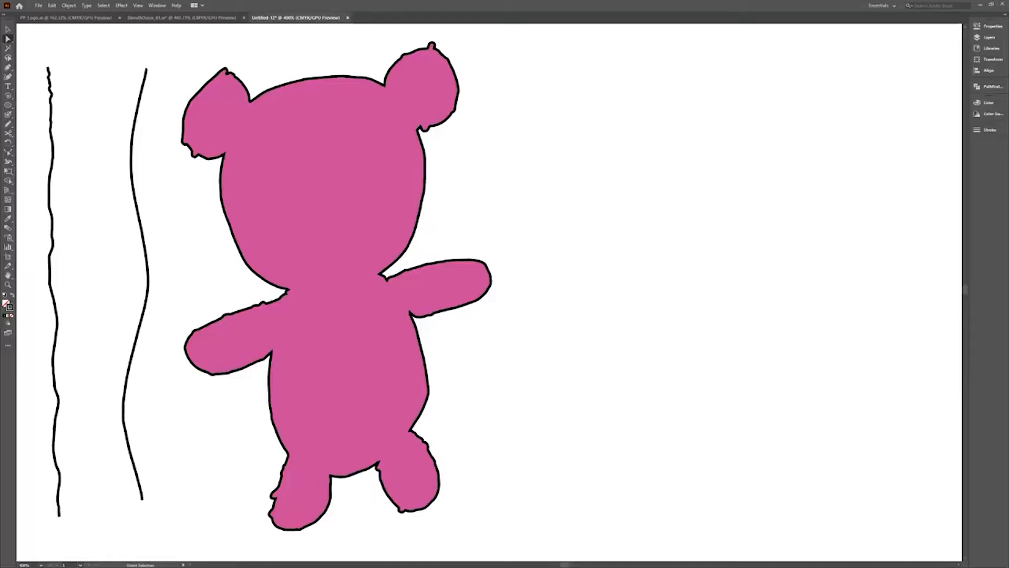
# - Smooth the jagged, nearly straight line at the far left of the artwork with the Smooth tool
pyautogui.click(53, 157)
pyautogui.moveTo(8, 125); pyautogui.dragTo(42, 143)
pyautogui.moveTo(57, 86); pyautogui.dragTo(62, 505)
# - Select the wavy line beside the pink bear and even out its curves with the Smooth tool
pyautogui.click(8, 39)
pyautogui.click(135, 103)
pyautogui.click(10, 125)
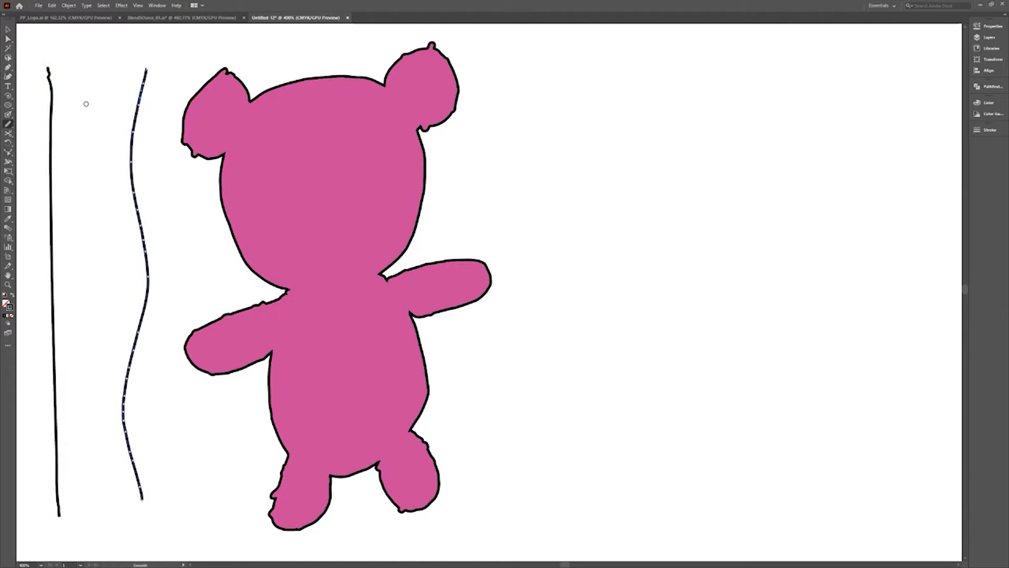
pyautogui.moveTo(136, 97)
pyautogui.mouseDown()
pyautogui.moveTo(129, 176)
pyautogui.moveTo(148, 301)
pyautogui.mouseUp()
# - Select the pink bear and smooth the outline of its left ear, left side of the head and left arm
pyautogui.press('a')
pyautogui.click(282, 158)
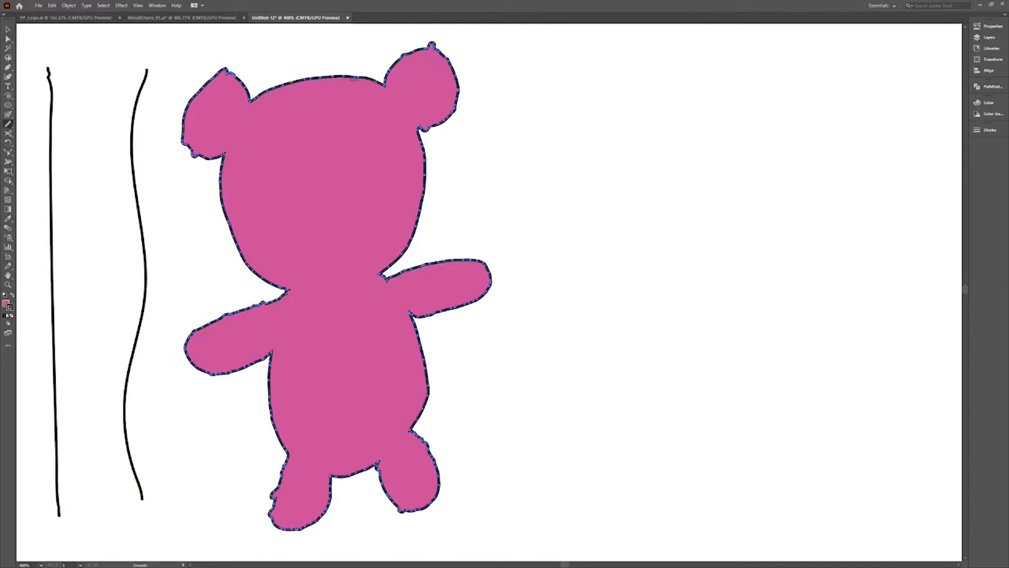
pyautogui.moveTo(256, 100); pyautogui.dragTo(227, 71)
pyautogui.moveTo(230, 153); pyautogui.dragTo(226, 163)
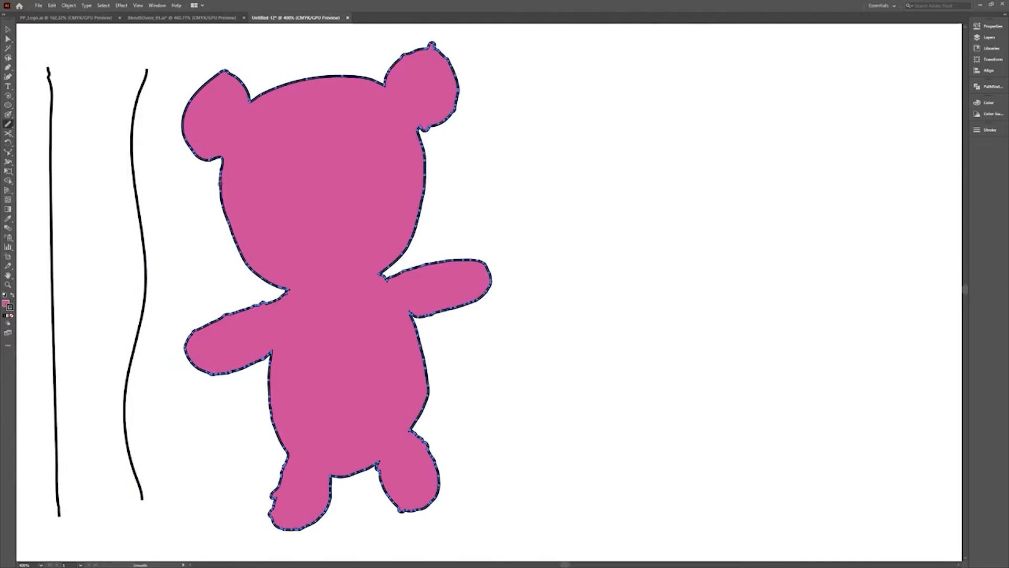
pyautogui.moveTo(289, 282); pyautogui.dragTo(288, 288)
pyautogui.moveTo(271, 301); pyautogui.dragTo(187, 332)
pyautogui.moveTo(264, 361); pyautogui.dragTo(269, 357)
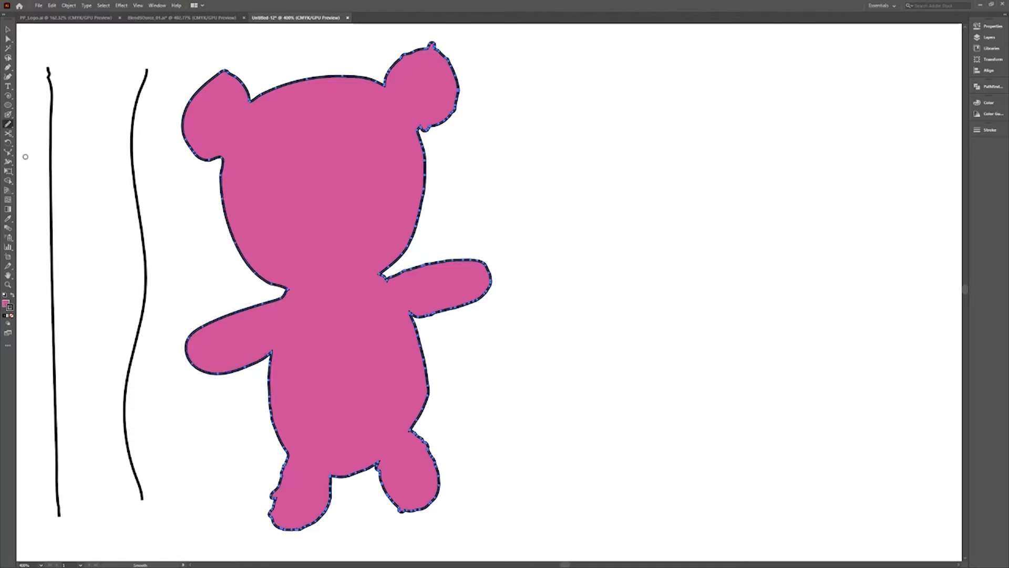
# - Set the Smooth tool's fidelity to maximum Smooth and smooth the bear's lower body, right head edge and right arm
pyautogui.doubleClick(8, 126)
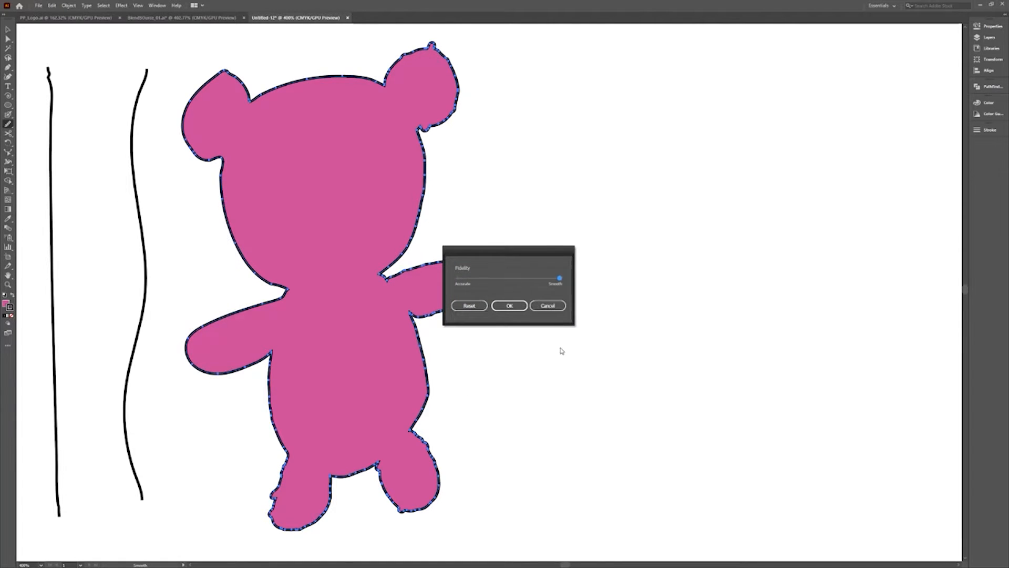
pyautogui.click(509, 305)
pyautogui.moveTo(340, 468); pyautogui.dragTo(343, 462)
pyautogui.moveTo(428, 182); pyautogui.dragTo(418, 228)
pyautogui.moveTo(396, 272); pyautogui.dragTo(430, 261)
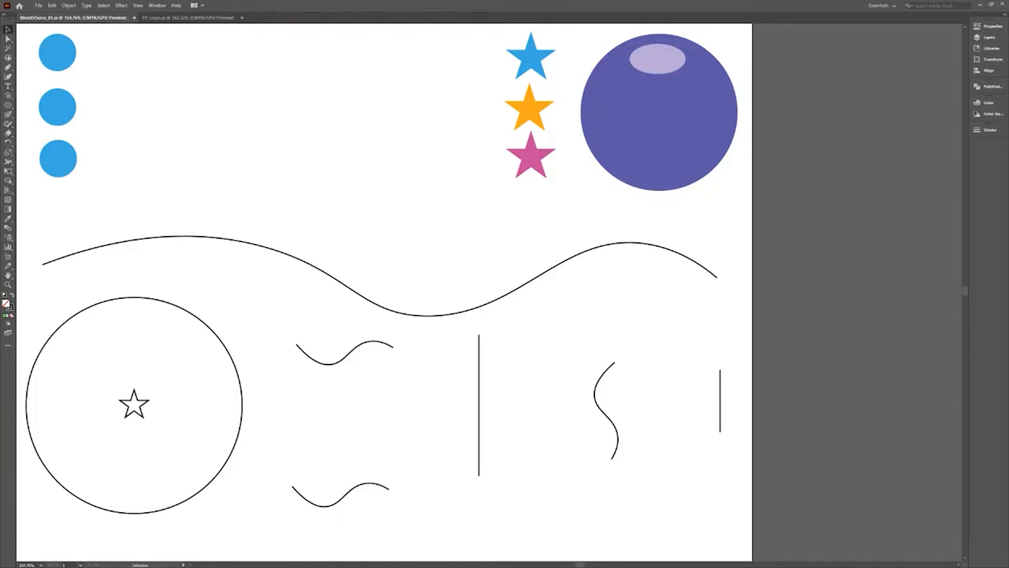
# - Blend the top circle with the blue star, the middle circle with the orange star, and the pale highlight with the purple sphere
pyautogui.click(8, 227)
pyautogui.click(536, 60)
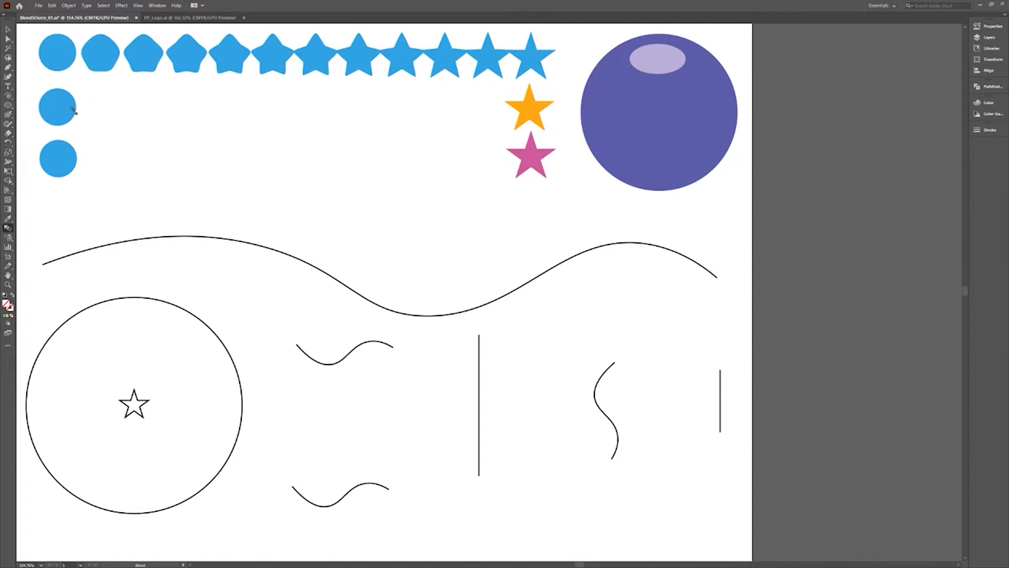
pyautogui.click(529, 117)
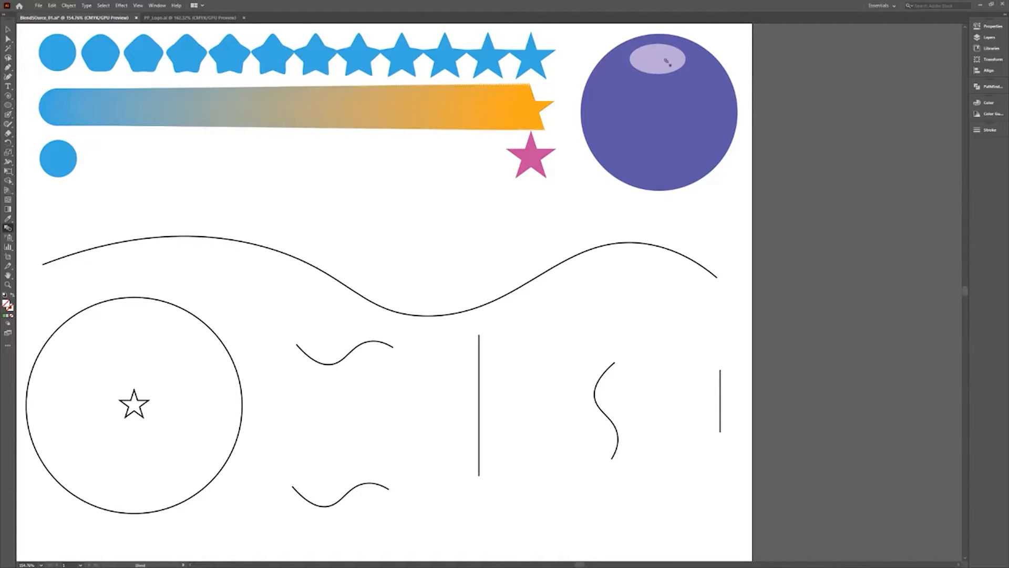
pyautogui.click(668, 130)
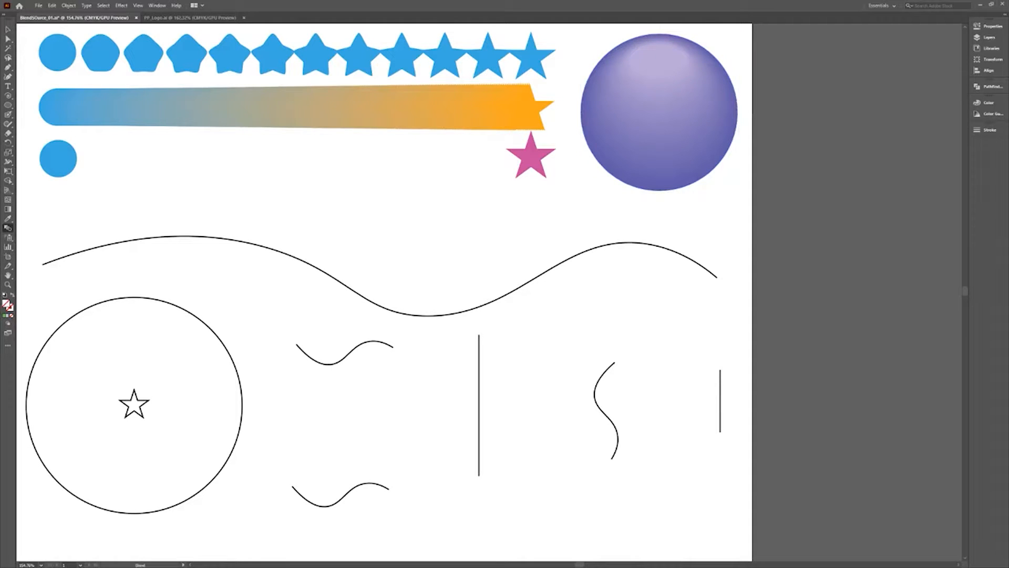
# - Set the blend spacing to 10 specified steps and blend the third blue circle with the pink star
pyautogui.doubleClick(8, 228)
pyautogui.click(505, 268)
pyautogui.click(509, 284)
pyautogui.doubleClick(547, 269)
pyautogui.press('Return')
pyautogui.click(527, 156)
# - Add an anchor point near the middle of the circle-to-pink-star blend's spine and pull it downward
pyautogui.press('-')
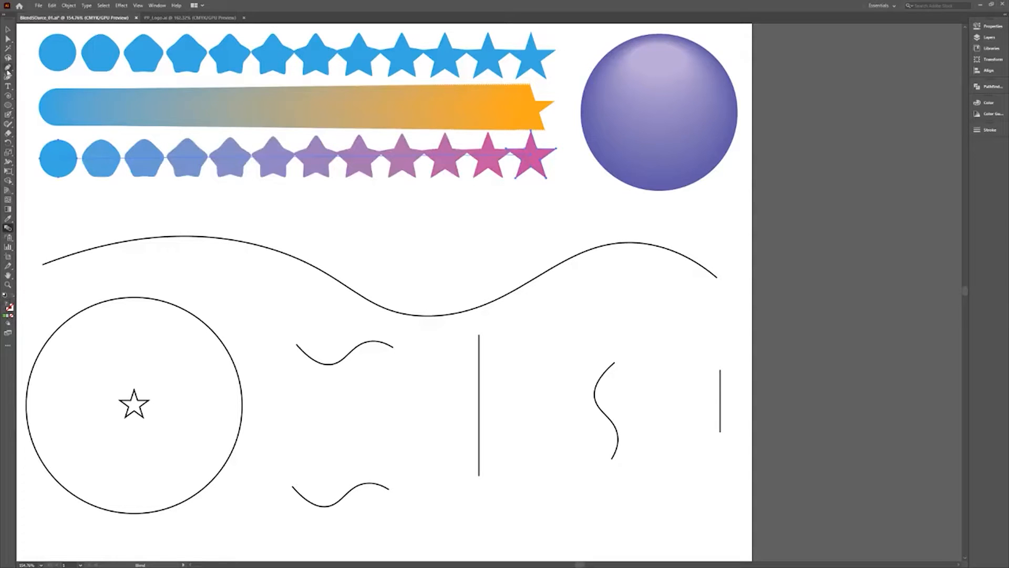
pyautogui.moveTo(294, 160); pyautogui.dragTo(338, 218)
# - Replace the spine of the circle-to-pink-star blend with the long wavy path below it
pyautogui.press('v')
pyautogui.keyDown('shift'); pyautogui.click(219, 240); pyautogui.keyUp('shift')
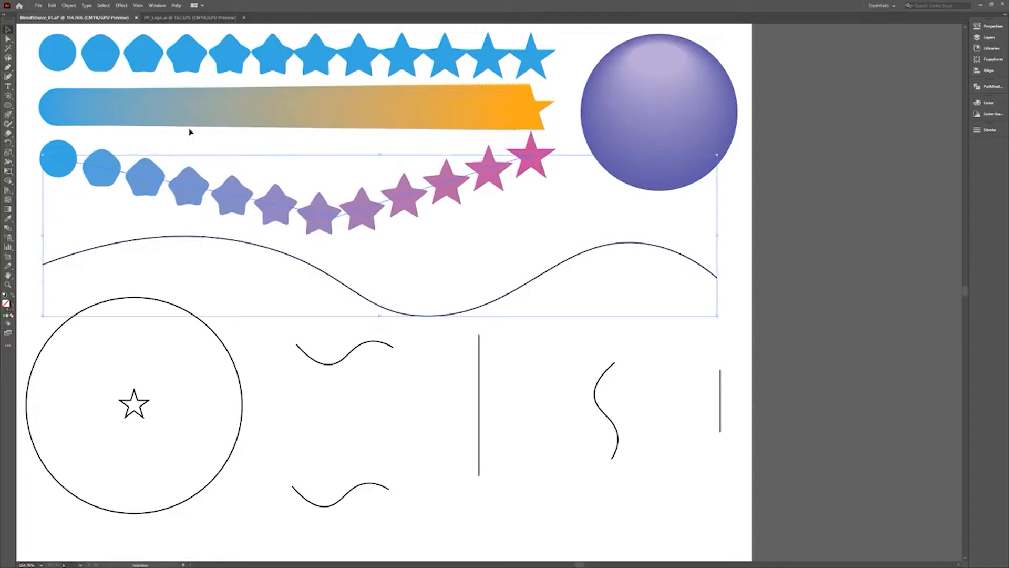
pyautogui.click(69, 6)
pyautogui.moveTo(99, 215)
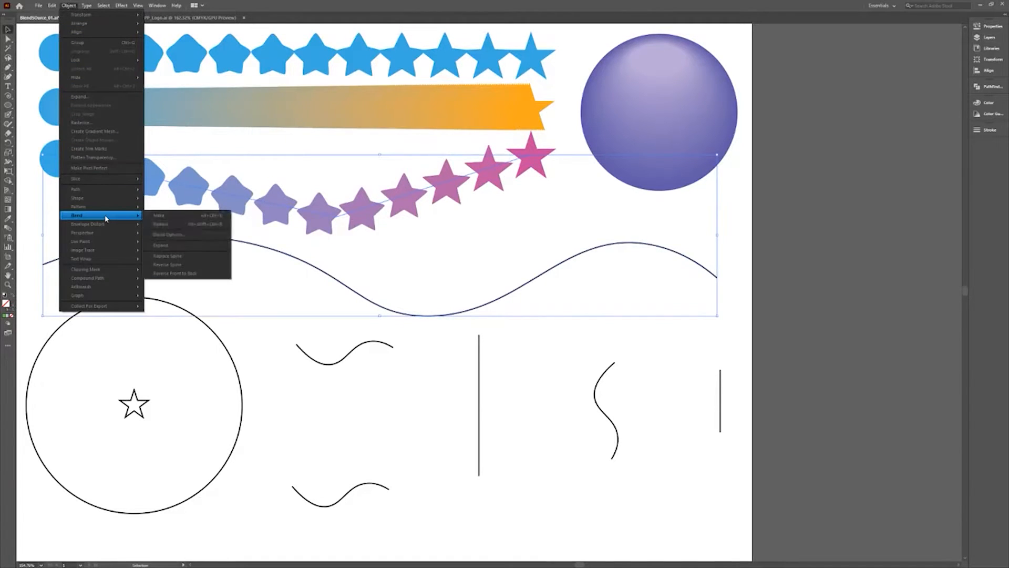
pyautogui.click(184, 255)
# - Blend the outlined circle with its inner star, the two short wavy lines together, and the long vertical line through the S-curve to the short line
pyautogui.press('w')
pyautogui.click(147, 402)
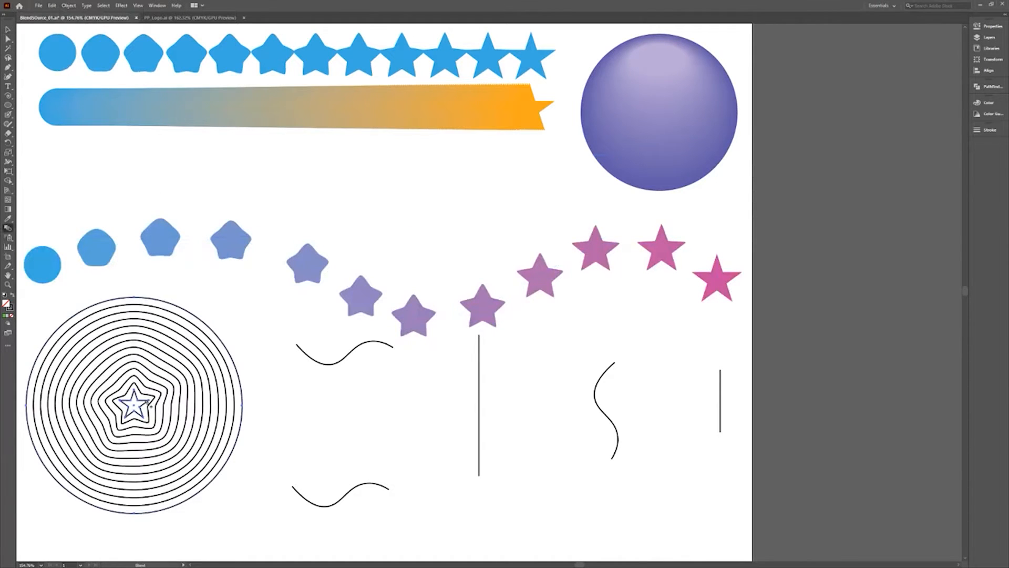
pyautogui.click(344, 359)
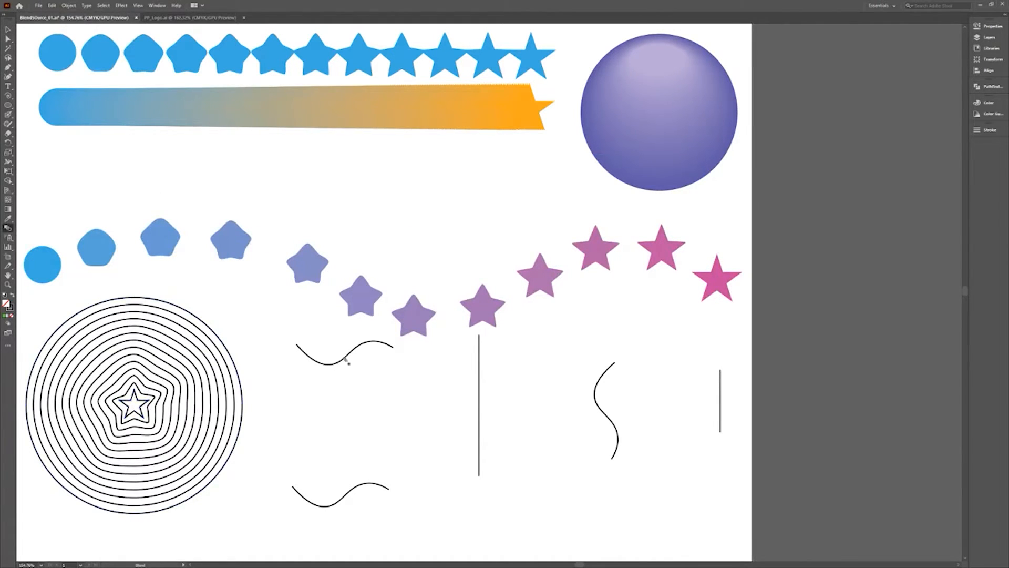
pyautogui.click(348, 494)
pyautogui.click(482, 393)
pyautogui.click(596, 398)
pyautogui.click(721, 403)
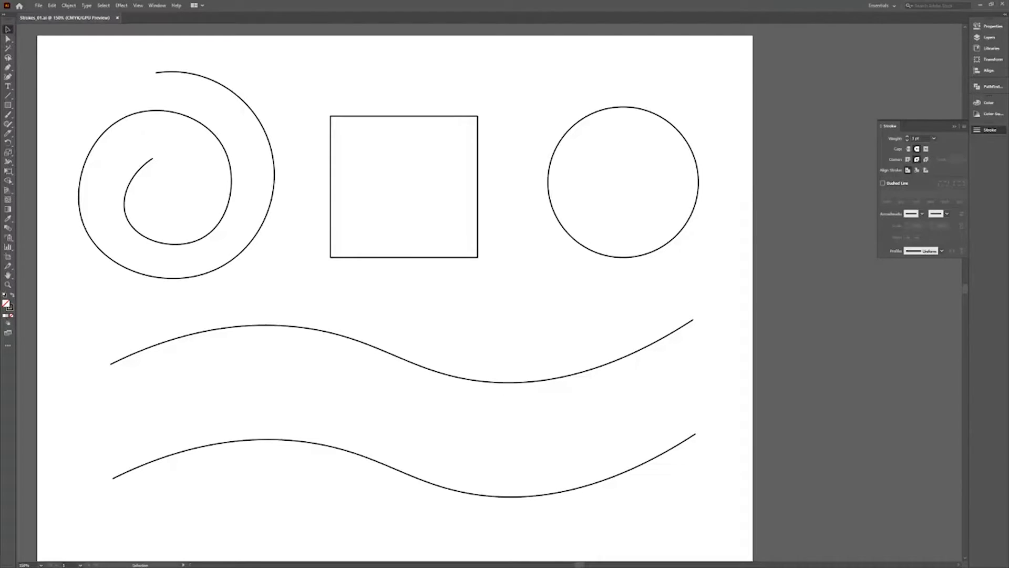
# - Use the Width tool to widen the upper curve's left end and the lower curve's right end, tapering it beside the end and thickening its middle
pyautogui.click(8, 161)
pyautogui.moveTo(111, 364)
pyautogui.mouseDown()
pyautogui.moveTo(113, 406)
pyautogui.moveTo(113, 397)
pyautogui.mouseUp()
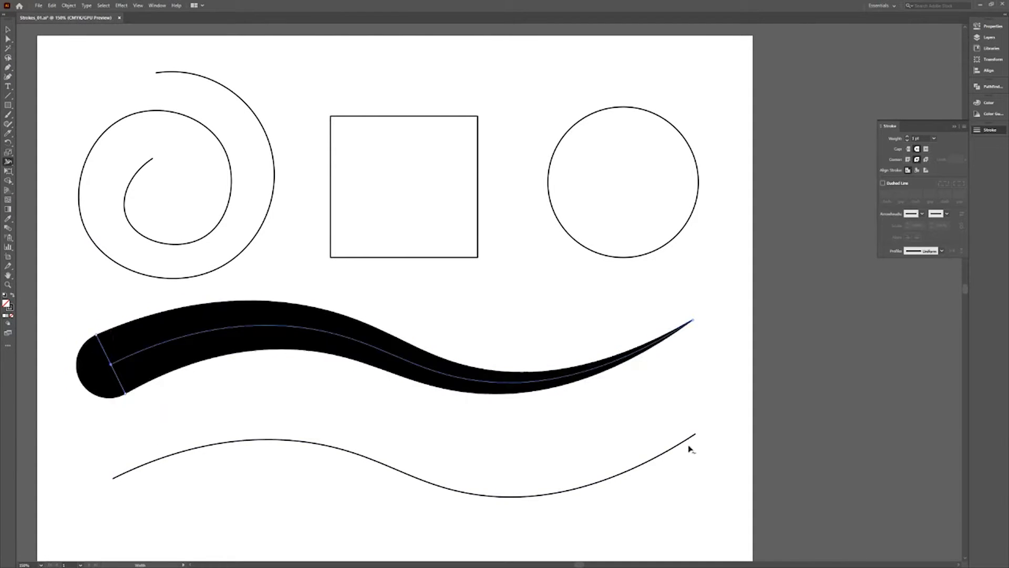
pyautogui.moveTo(696, 435); pyautogui.dragTo(704, 461)
pyautogui.moveTo(641, 465); pyautogui.dragTo(646, 476)
pyautogui.moveTo(427, 478); pyautogui.dragTo(423, 456)
# - Widen the stroke at the bottom of the circle and at the square's two right-hand corners
pyautogui.moveTo(637, 256); pyautogui.dragTo(643, 277)
pyautogui.moveTo(477, 257); pyautogui.dragTo(491, 271)
pyautogui.moveTo(477, 116)
pyautogui.mouseDown()
pyautogui.moveTo(463, 105)
pyautogui.moveTo(487, 108)
pyautogui.mouseUp()
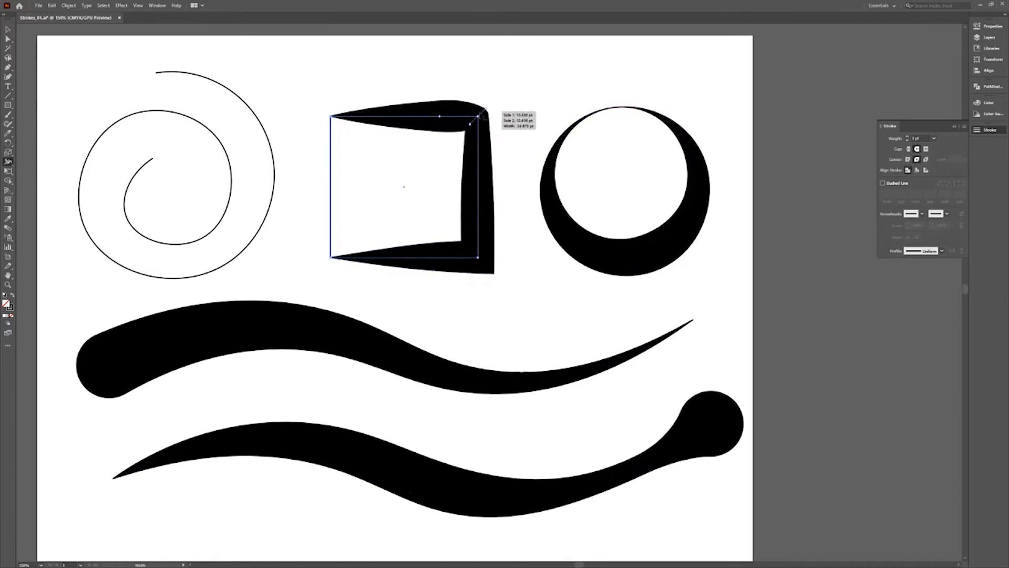
# - Delete the lower curve's middle width point and reshape the stroke width along the square's upper and right edges
pyautogui.click(419, 480)
pyautogui.press('Delete')
pyautogui.moveTo(440, 116); pyautogui.dragTo(441, 104)
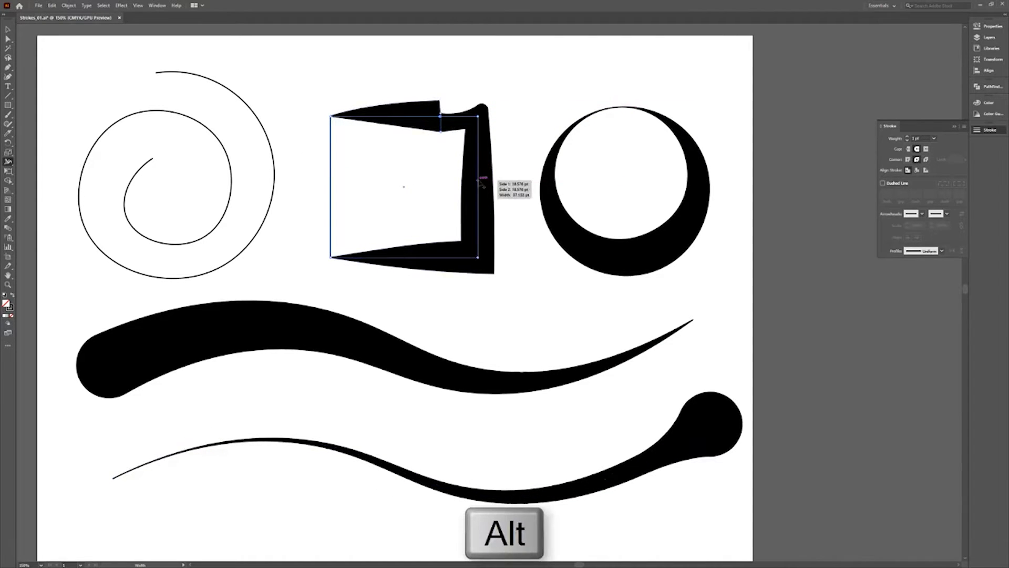
pyautogui.moveTo(486, 182); pyautogui.dragTo(482, 181)
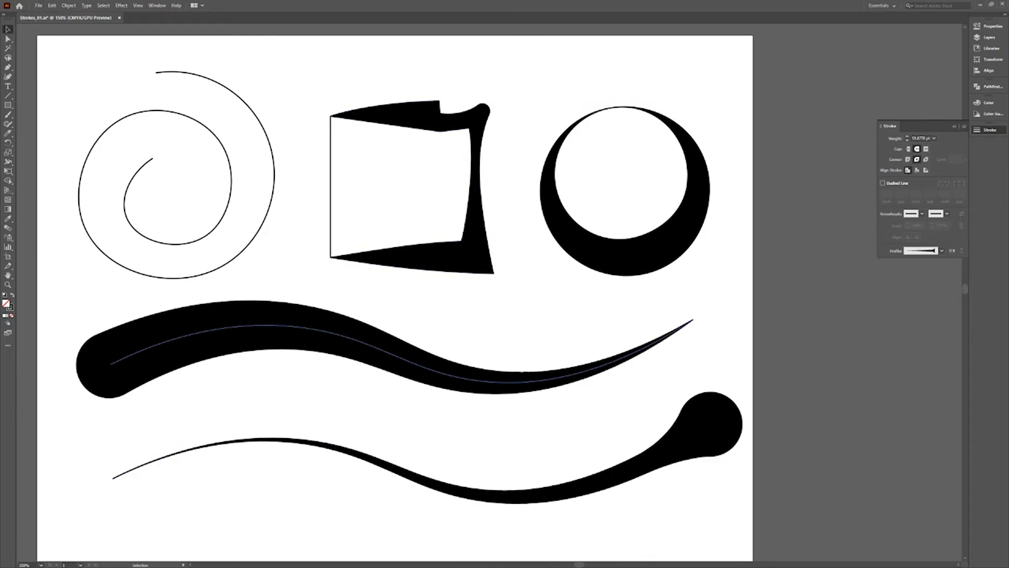
# - Save the lower curve's variable stroke width as a profile named PP-Taper
pyautogui.click(543, 435)
pyautogui.click(664, 460)
pyautogui.click(942, 251)
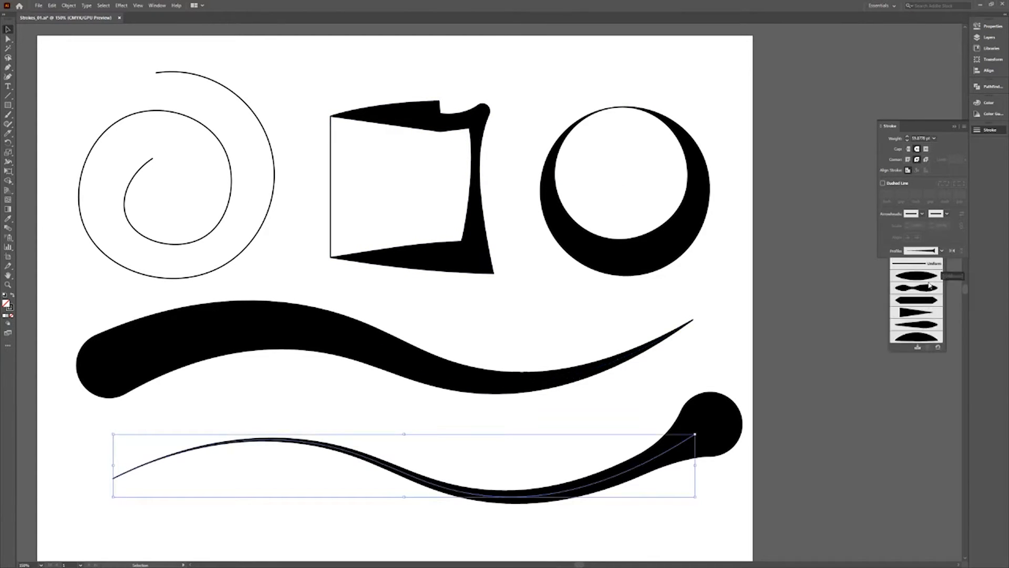
pyautogui.click(917, 348)
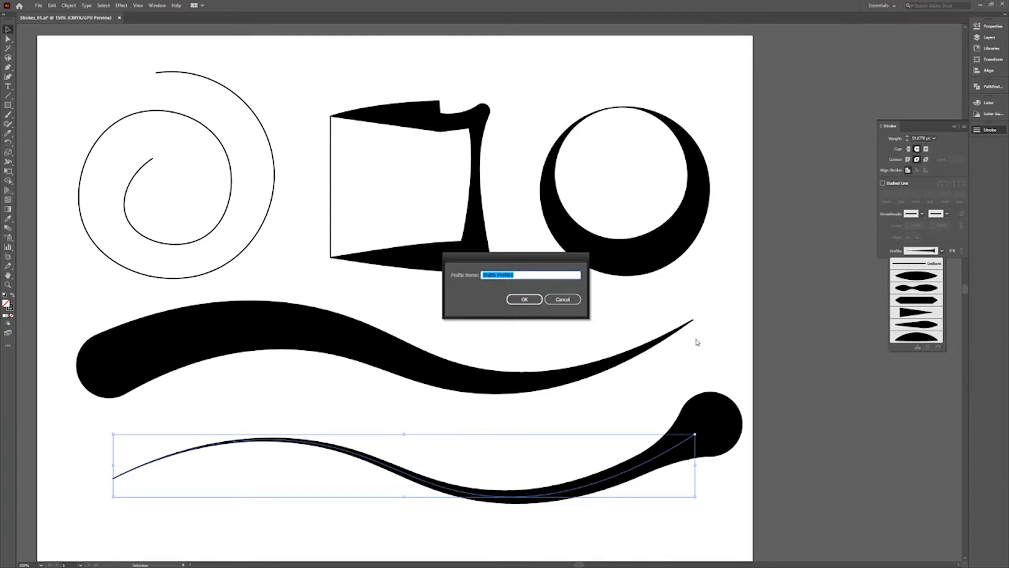
pyautogui.write('PP-Taper')
pyautogui.press('Return')
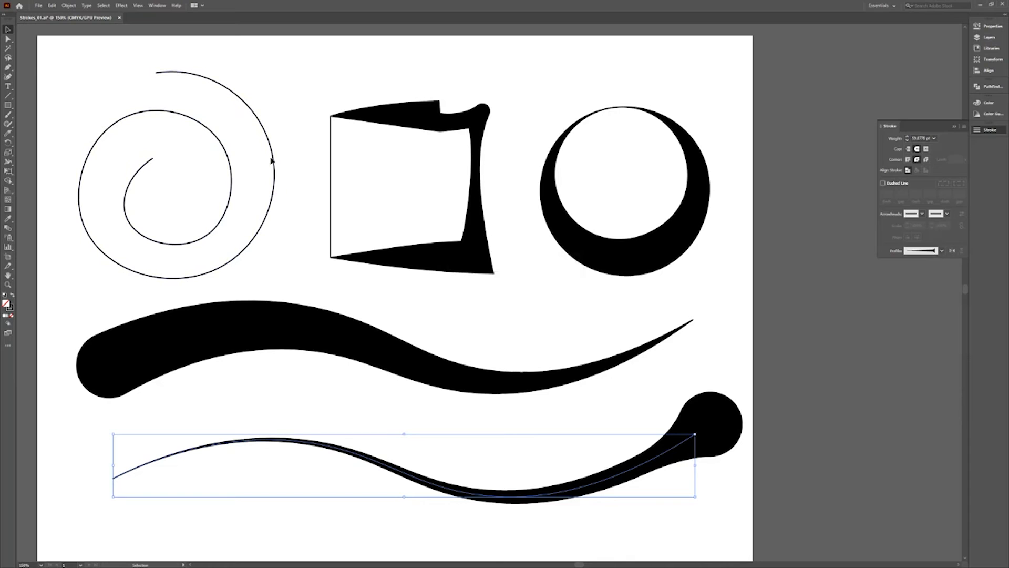
# - Apply the saved taper profile to the spiral and set its stroke weight to 40 pt
pyautogui.click(274, 162)
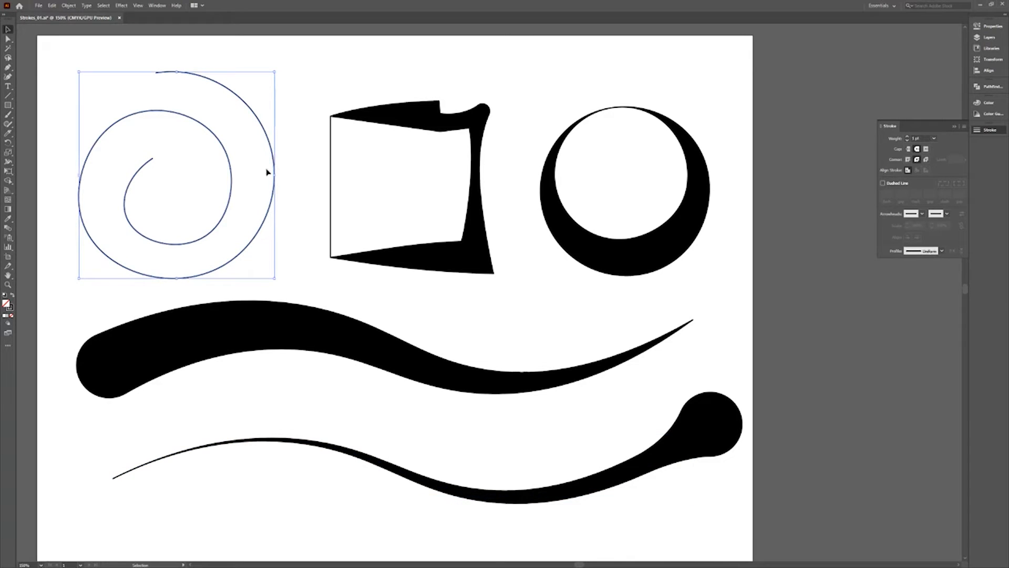
pyautogui.click(939, 251)
pyautogui.click(924, 337)
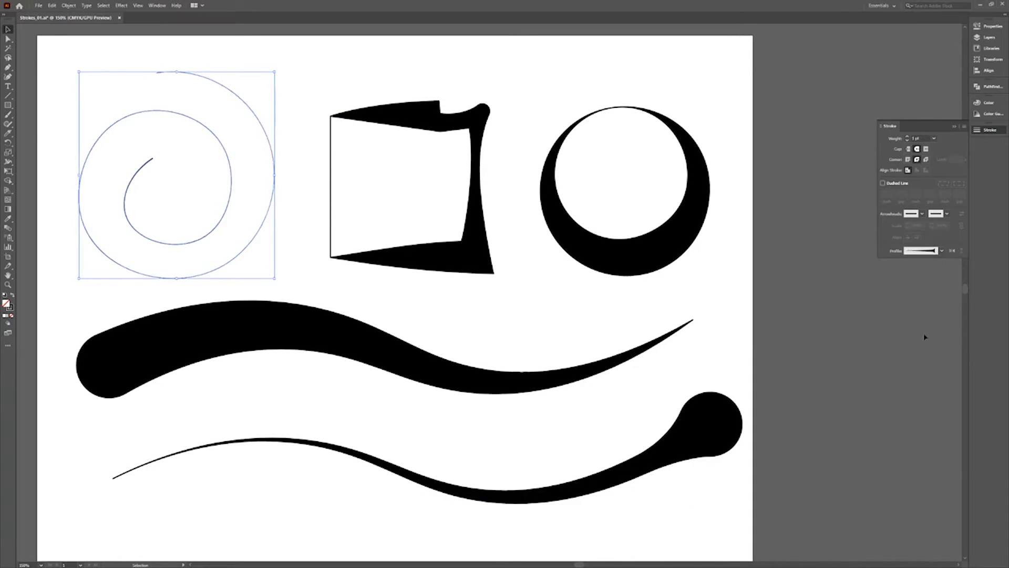
pyautogui.click(934, 138)
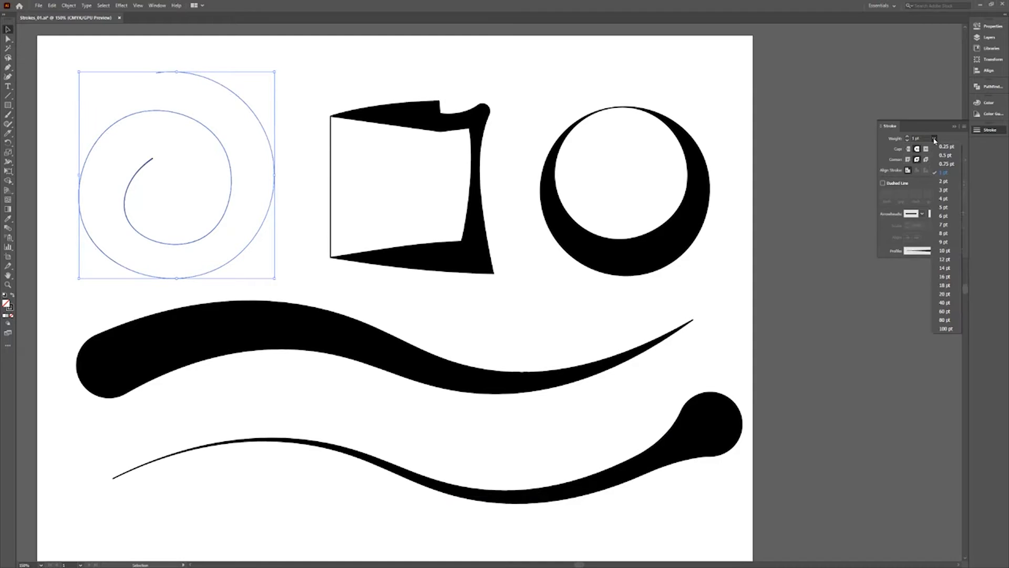
pyautogui.click(944, 303)
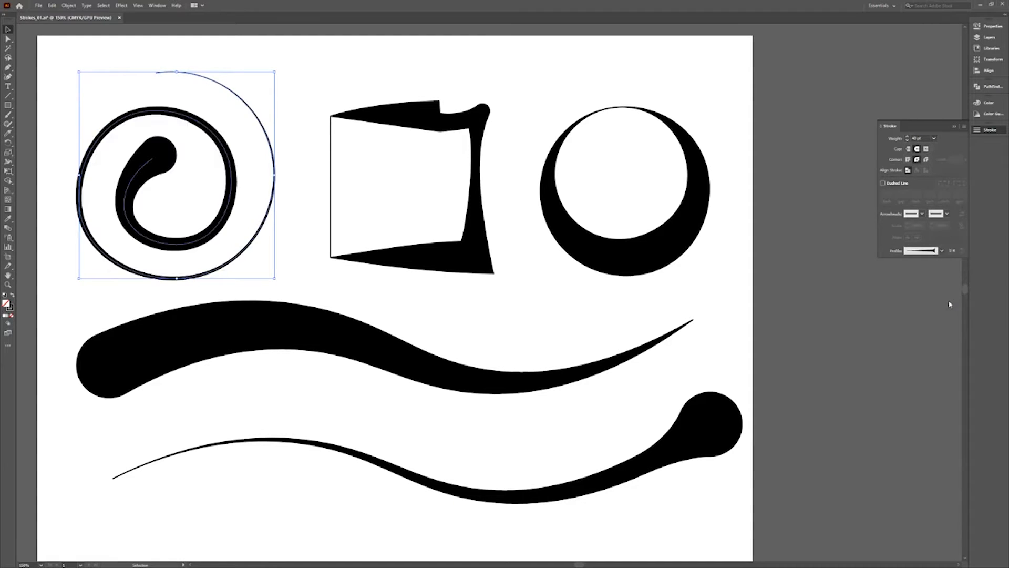
pyautogui.click(895, 318)
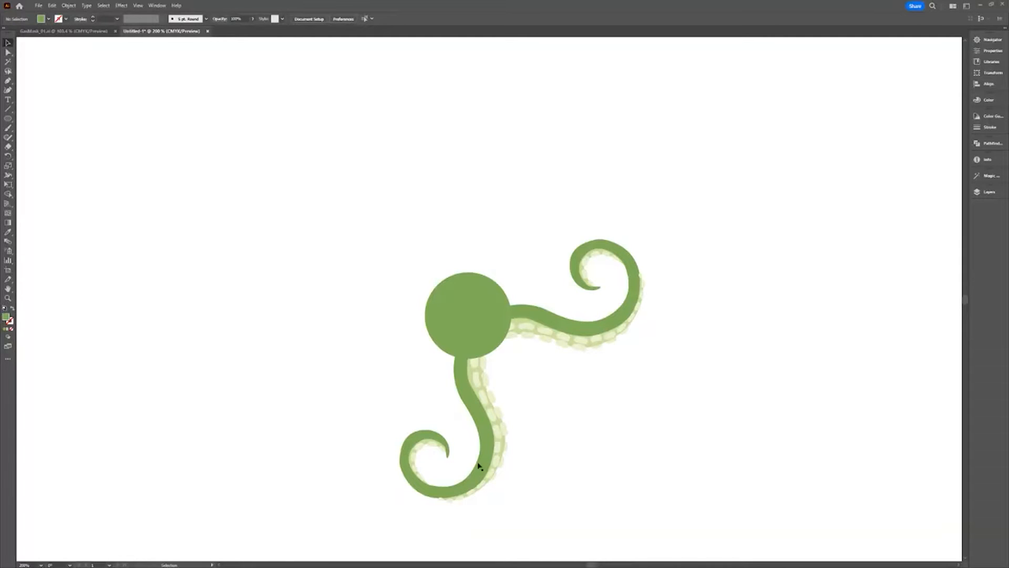
# - Rotate the lower tentacle clockwise around the centre of the green circle toward the lower left
pyautogui.click(488, 448)
pyautogui.click(8, 155)
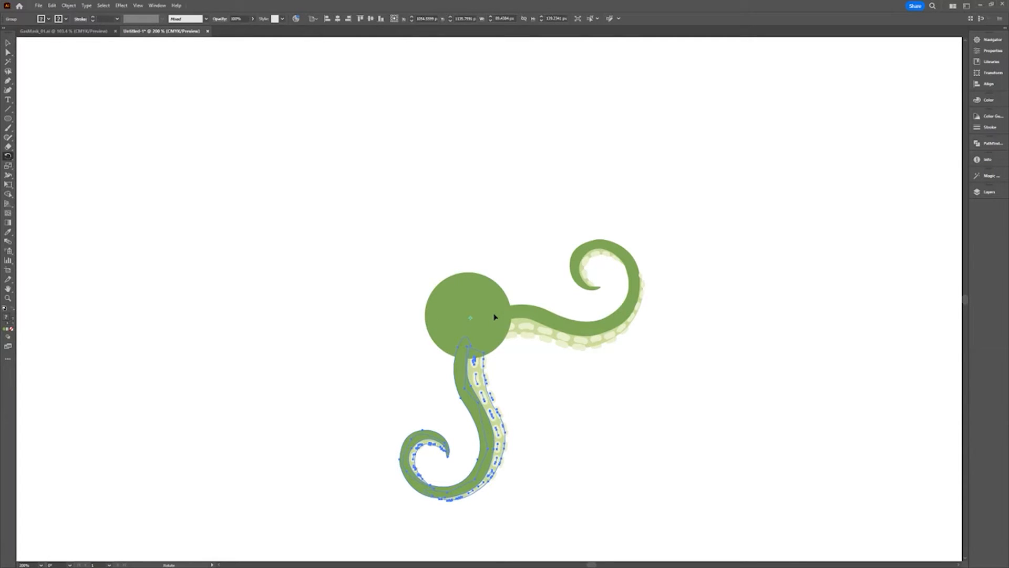
pyautogui.moveTo(494, 317); pyautogui.dragTo(498, 343)
# - Make a copy of the tentacle rotated -47.1° around the circle's centre and repeat the transformation twice
pyautogui.press('alt')
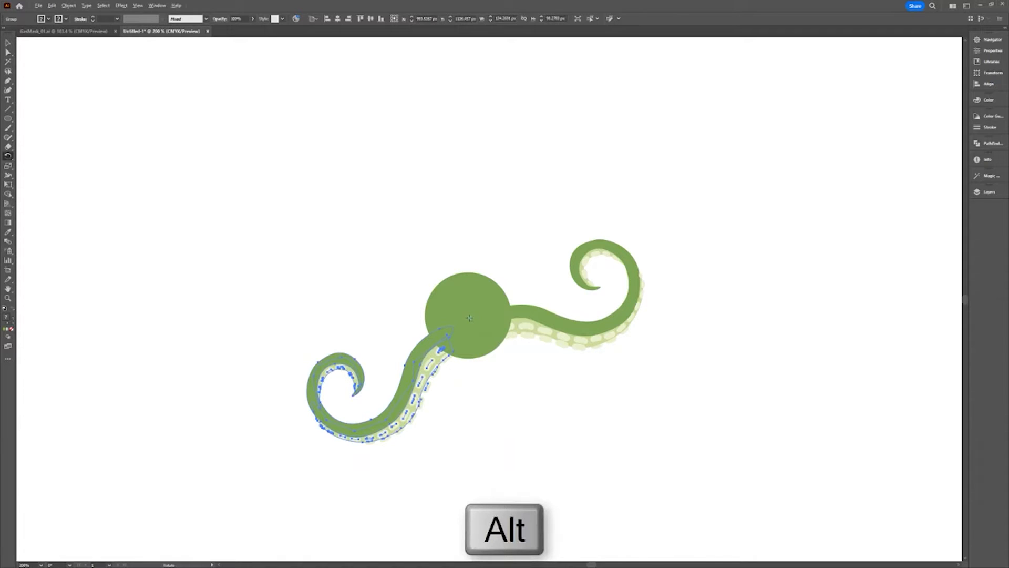
pyautogui.keyDown('alt'); pyautogui.click(470, 317); pyautogui.keyUp('alt')
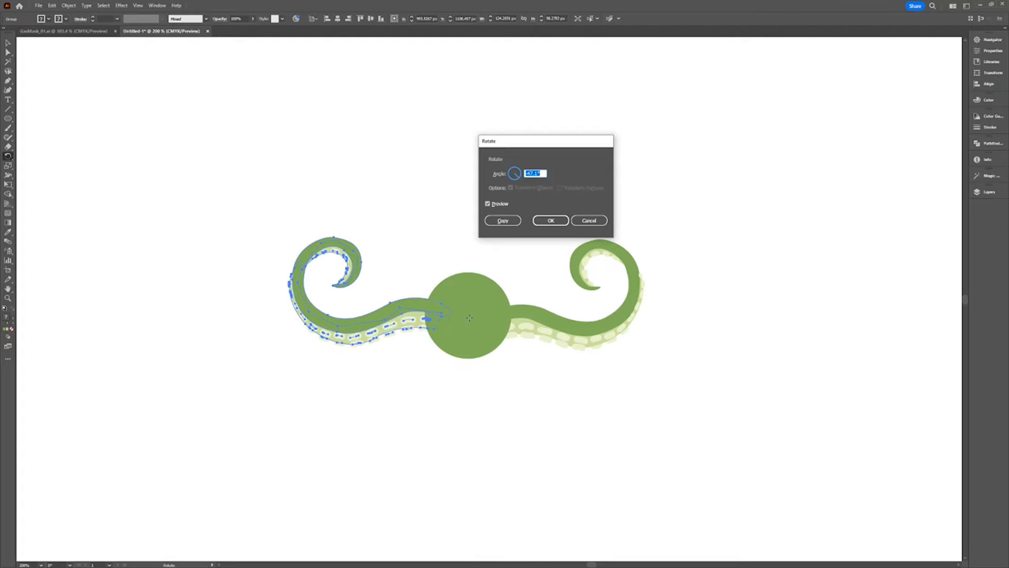
pyautogui.click(503, 221)
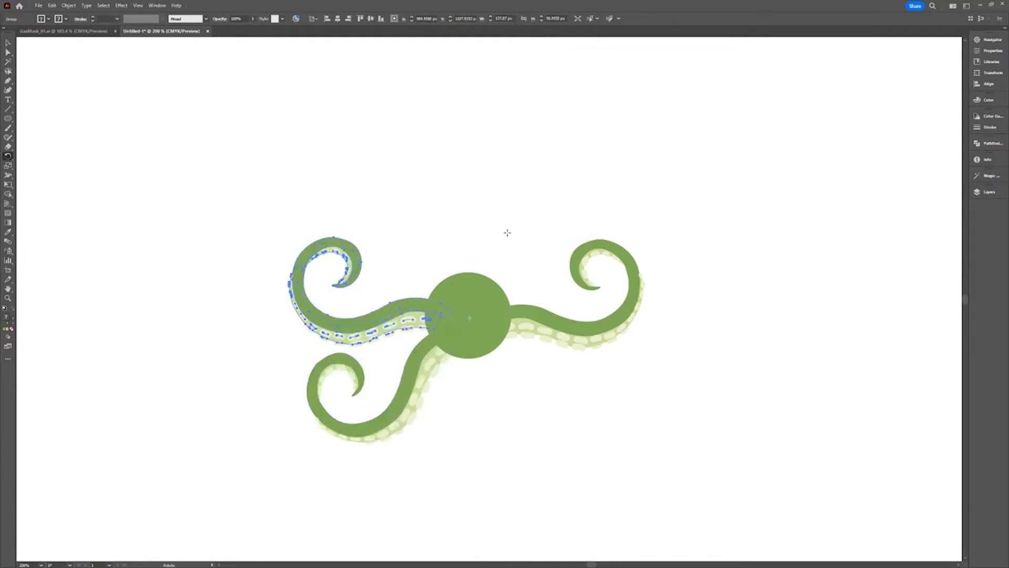
pyautogui.hotkey('ctrl', 'd')
pyautogui.hotkey('ctrl', 'd')
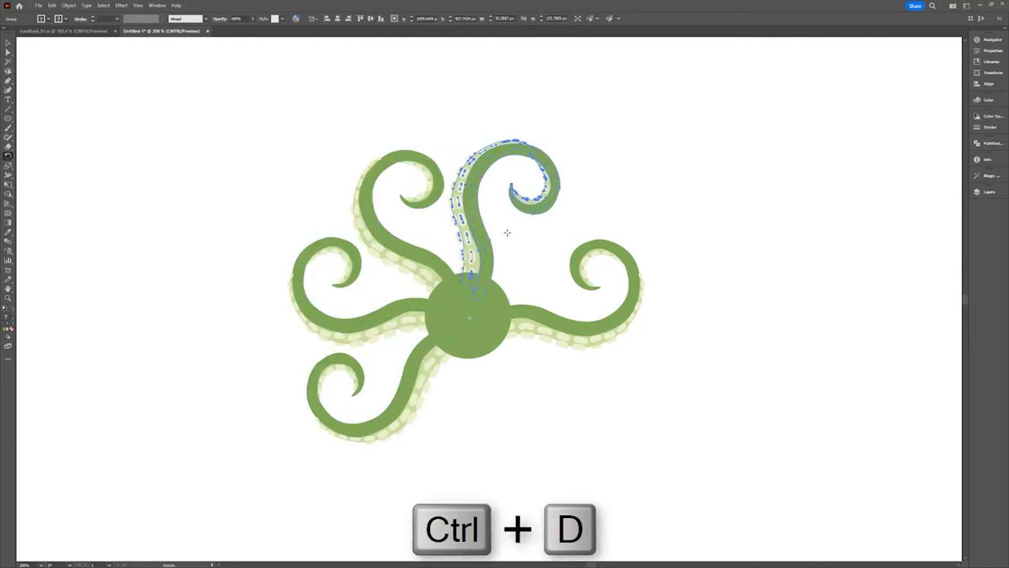
pyautogui.click(8, 43)
pyautogui.click(109, 115)
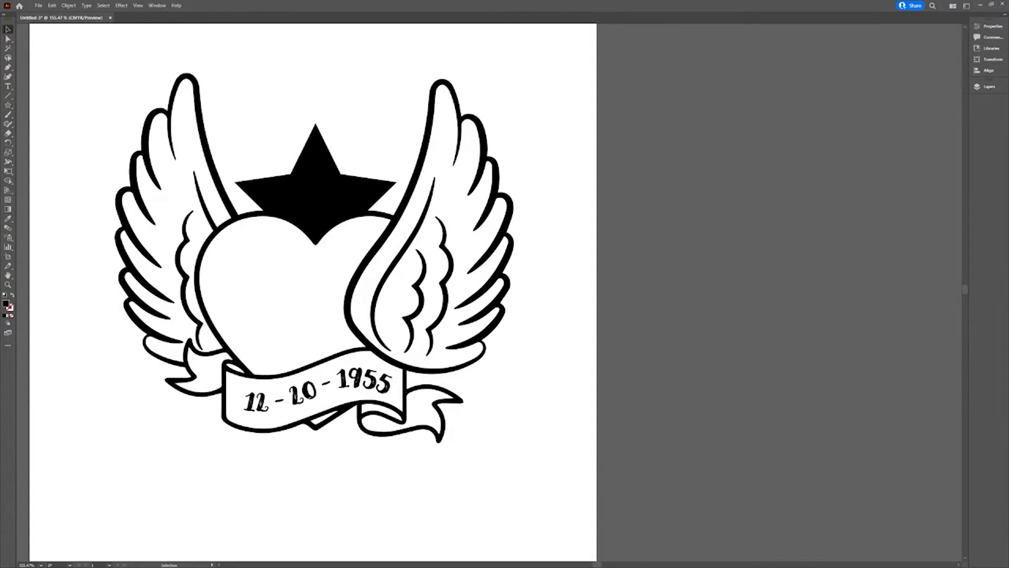
# - Send the right wing to the back, behind the heart
pyautogui.click(426, 261)
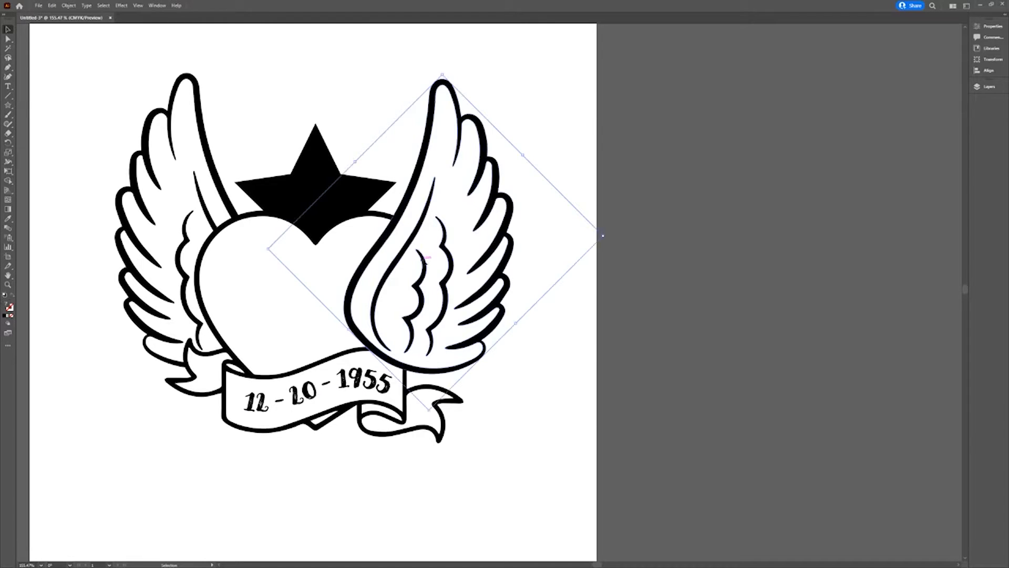
pyautogui.click(67, 6)
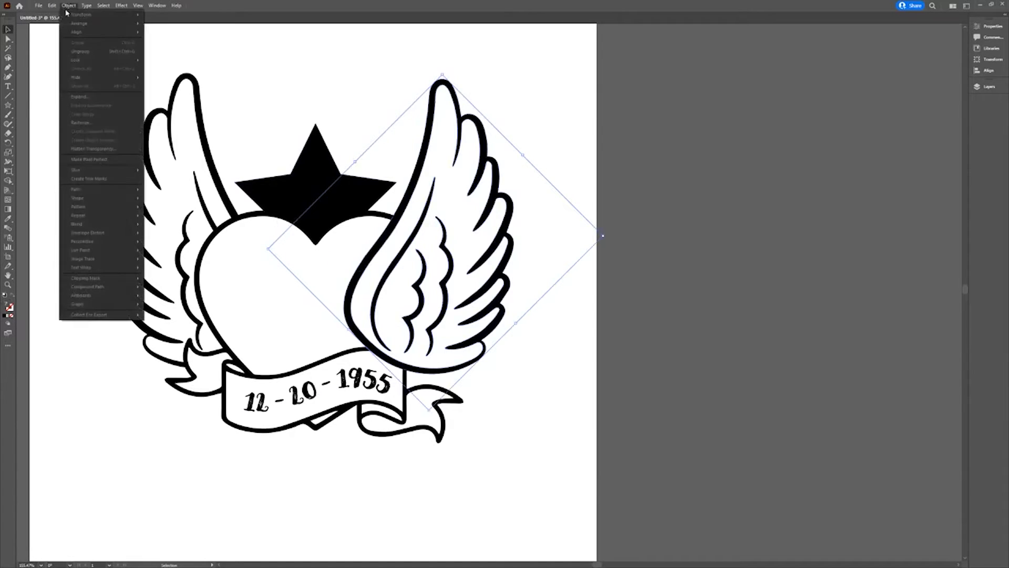
pyautogui.moveTo(74, 23)
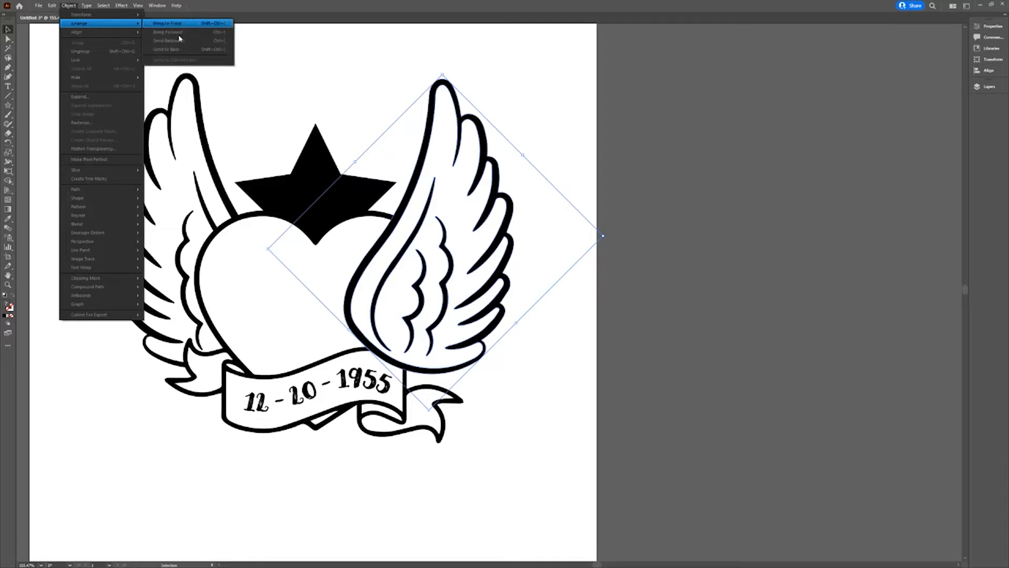
pyautogui.click(179, 50)
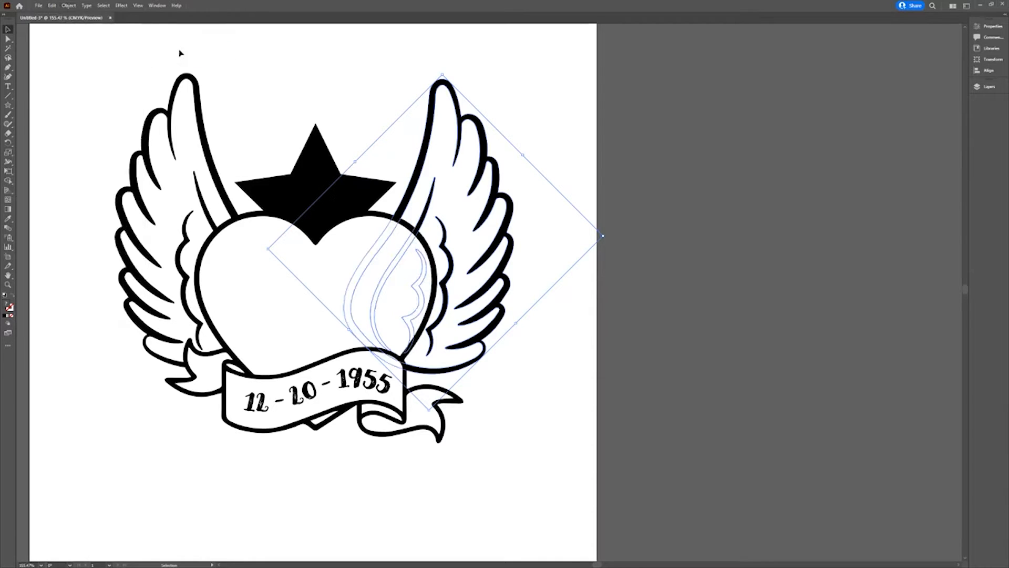
pyautogui.click(180, 53)
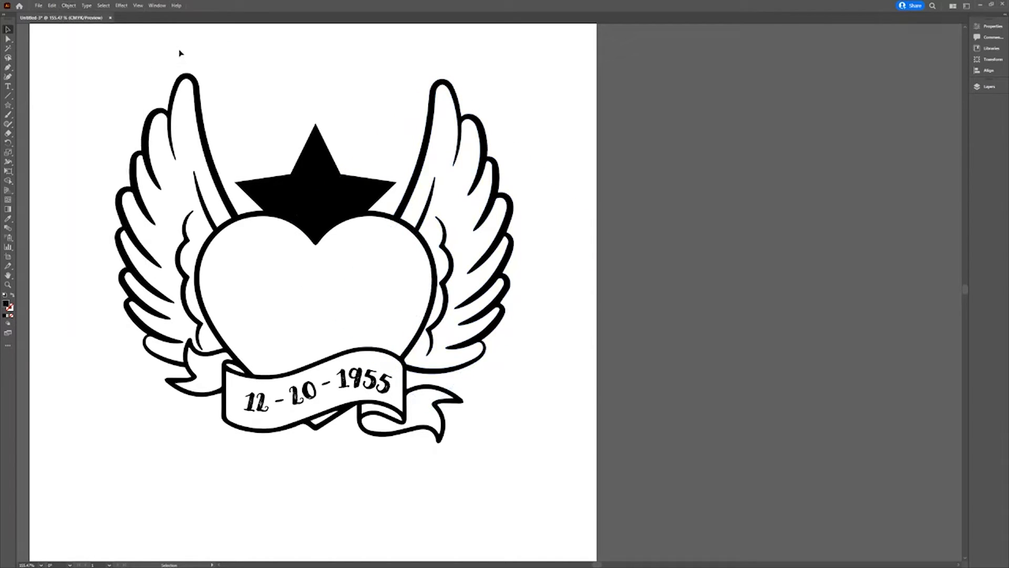
# - Bring the black star to the front, above the heart
pyautogui.click(317, 203)
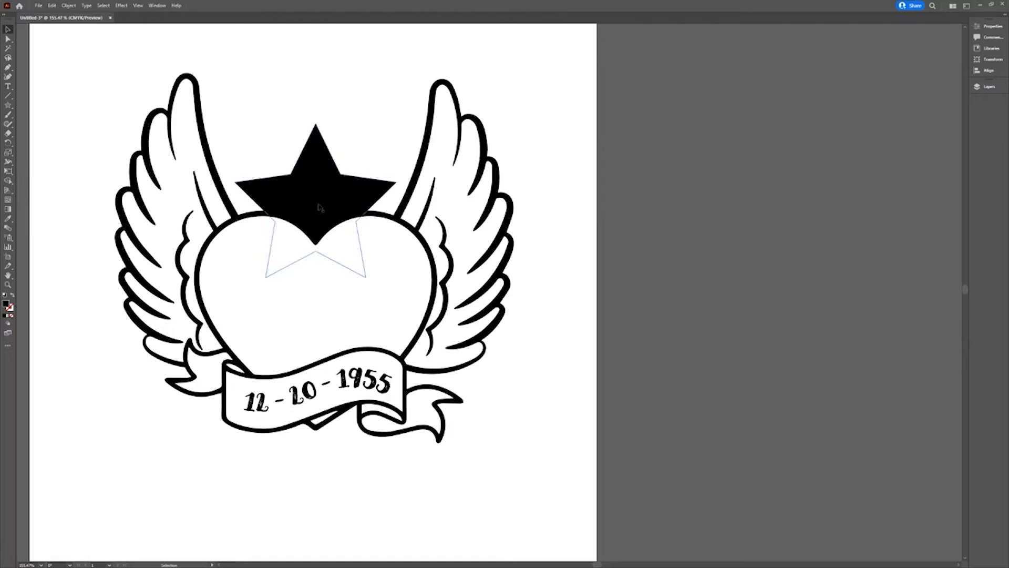
pyautogui.click(70, 7)
pyautogui.moveTo(100, 23)
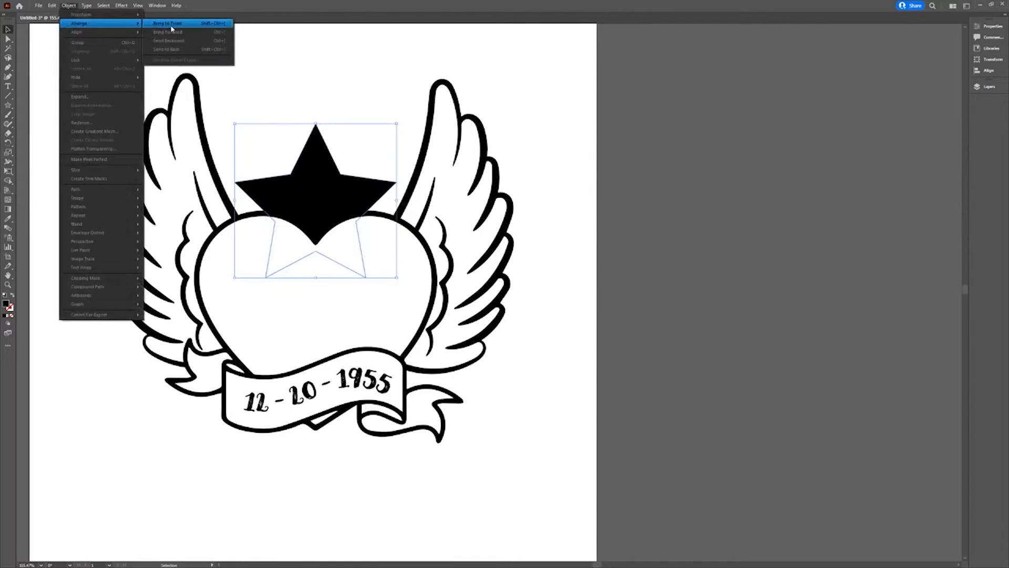
pyautogui.click(172, 28)
pyautogui.click(164, 44)
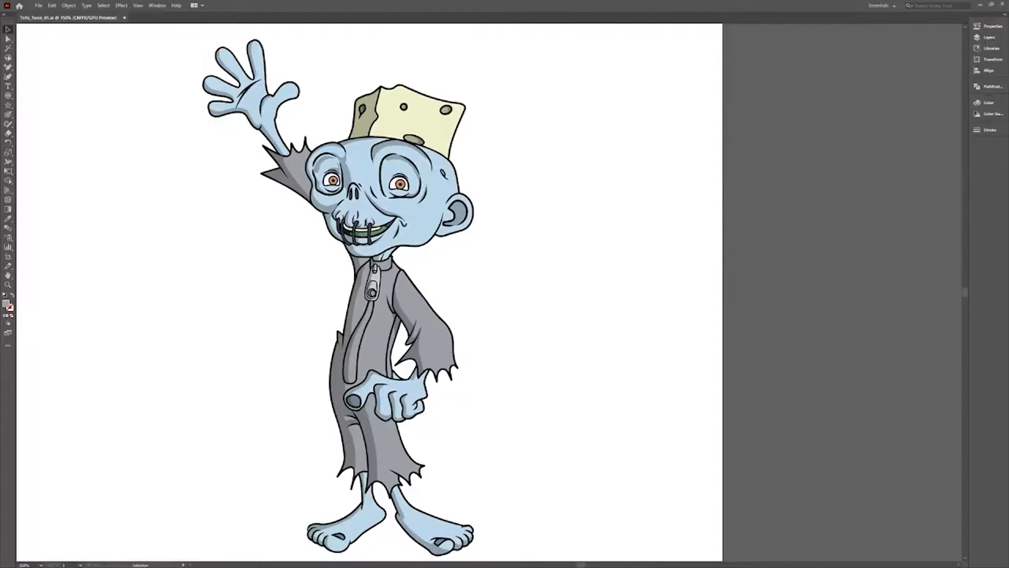
# - Select every shape that has the same fill color as the zombie's light blue face
pyautogui.click(414, 224)
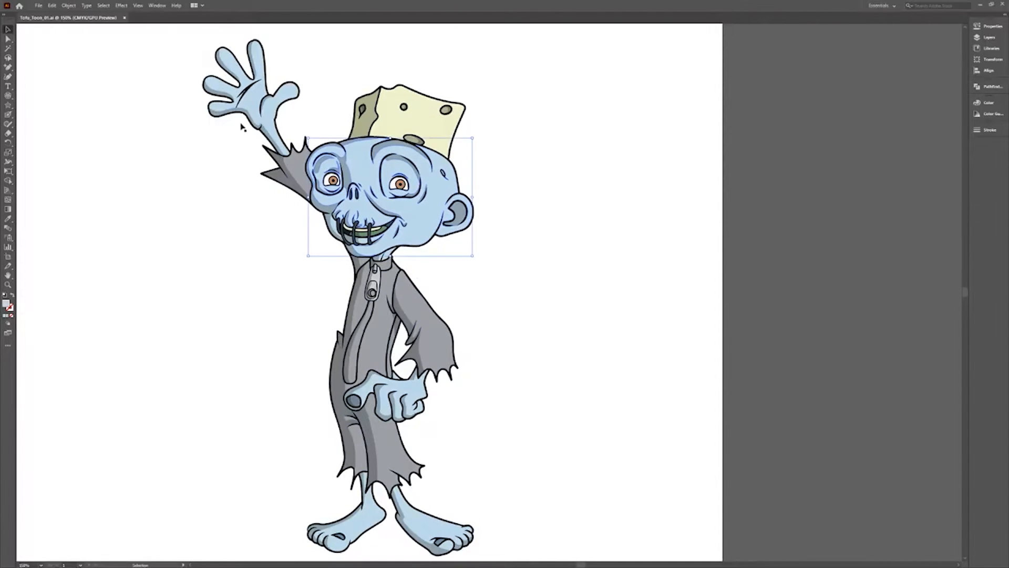
pyautogui.click(107, 7)
pyautogui.moveTo(129, 78)
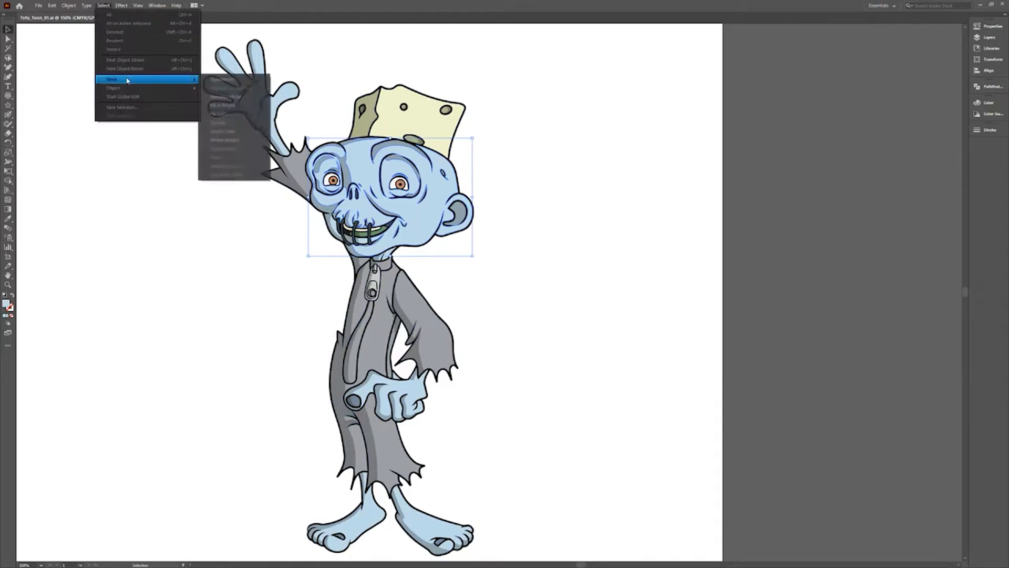
pyautogui.click(221, 113)
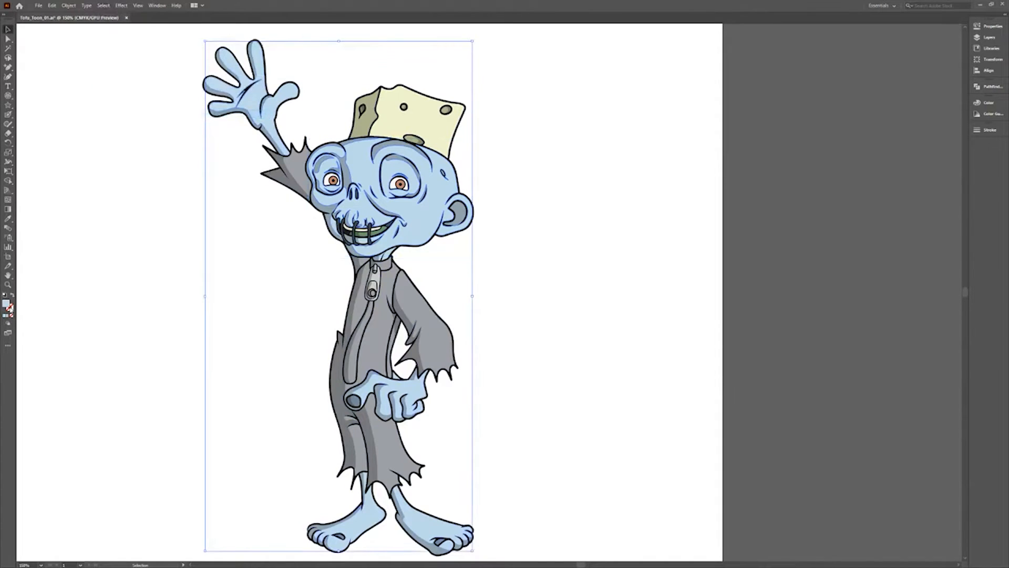
# - Pick a new fill color for the selected skin shapes in the Color Picker
pyautogui.doubleClick(7, 304)
pyautogui.click(212, 413)
pyautogui.click(194, 367)
pyautogui.click(284, 349)
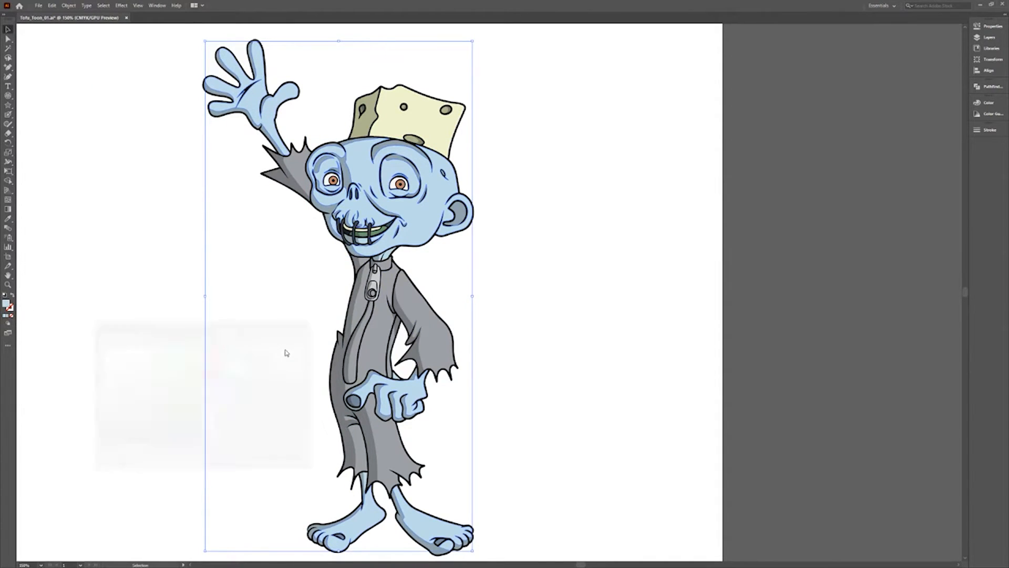
# - Select every shape with the same fill color as the zombie's light gray suit and fill them with orange EDA80A
pyautogui.click(151, 304)
pyautogui.click(426, 316)
pyautogui.click(103, 5)
pyautogui.moveTo(192, 80)
pyautogui.click(221, 114)
pyautogui.doubleClick(7, 304)
pyautogui.write('EDA80A')
pyautogui.click(286, 347)
# - Select every shape sharing the suit's dark gray shadow fill and pick a new fill color for them
pyautogui.click(341, 366)
pyautogui.click(103, 5)
pyautogui.moveTo(184, 80)
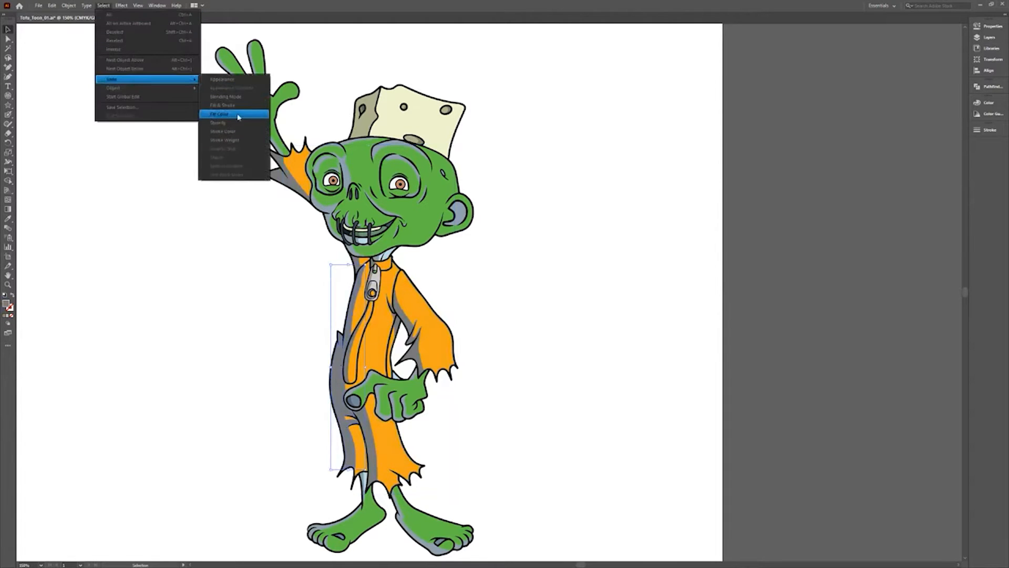
pyautogui.click(237, 114)
pyautogui.doubleClick(7, 304)
pyautogui.click(286, 348)
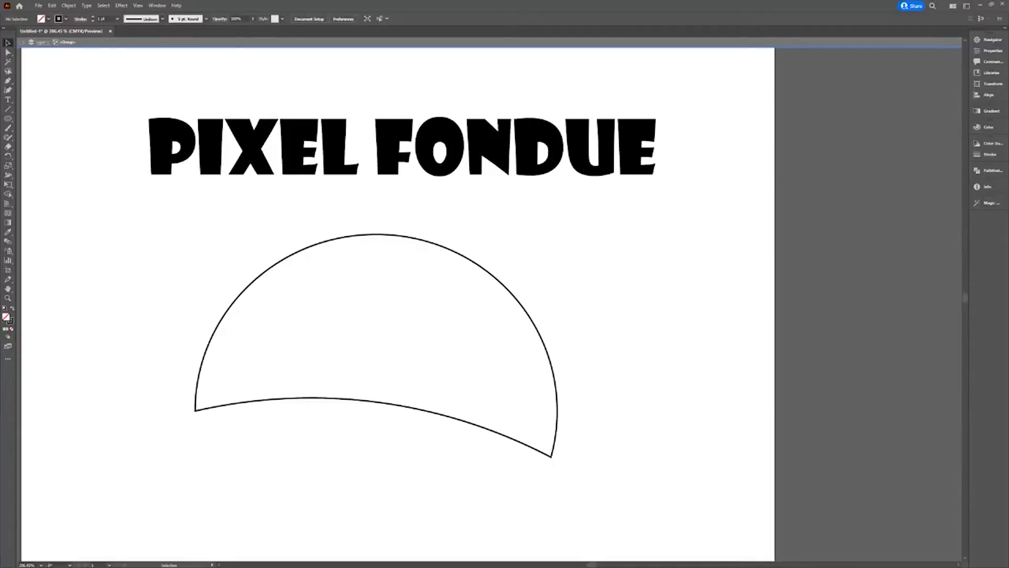
# - Bring the domed outline below the PIXEL FONDUE lettering to the front
pyautogui.click(322, 243)
pyautogui.click(69, 5)
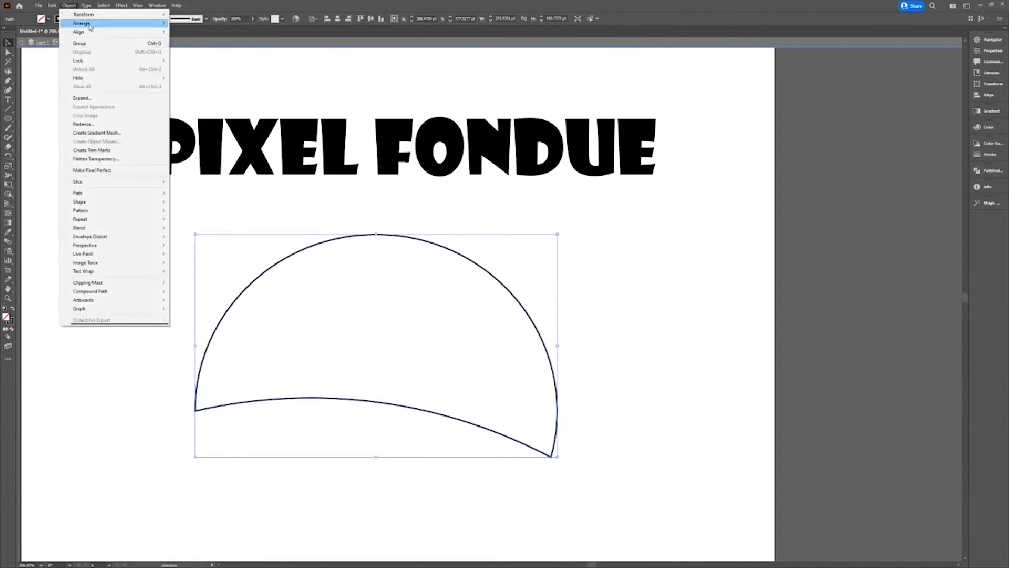
pyautogui.moveTo(94, 23)
pyautogui.click(200, 23)
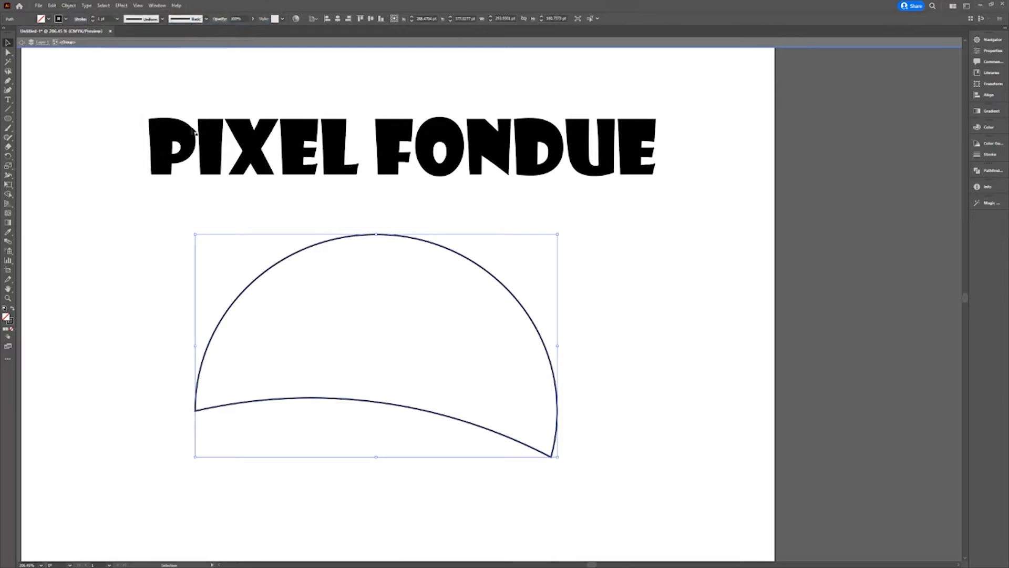
# - Add the PIXEL FONDUE lettering to the selection and distort it into an envelope made with the domed top object
pyautogui.press('shift')
pyautogui.keyDown('shift'); pyautogui.click(209, 135); pyautogui.keyUp('shift')
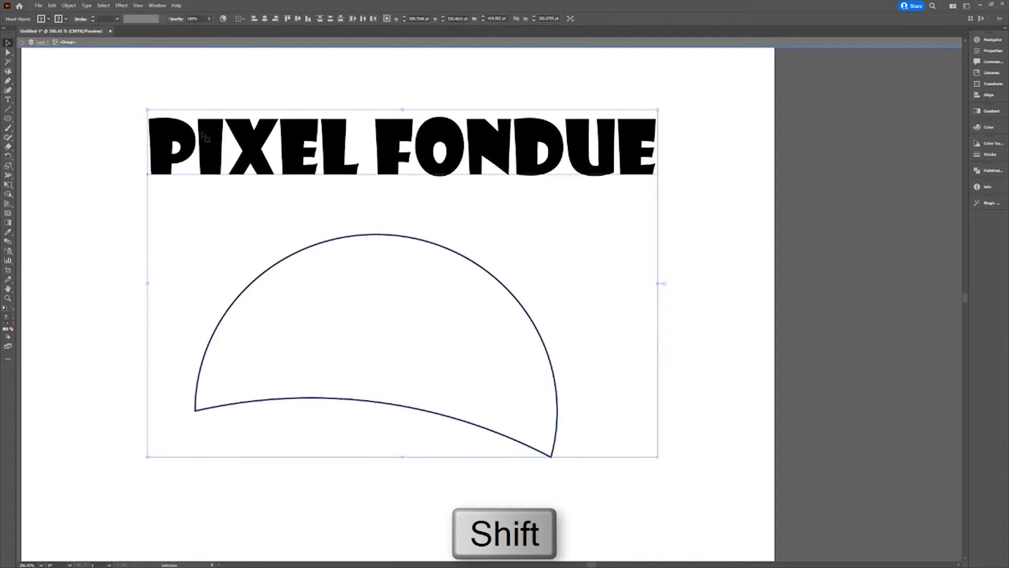
pyautogui.click(69, 6)
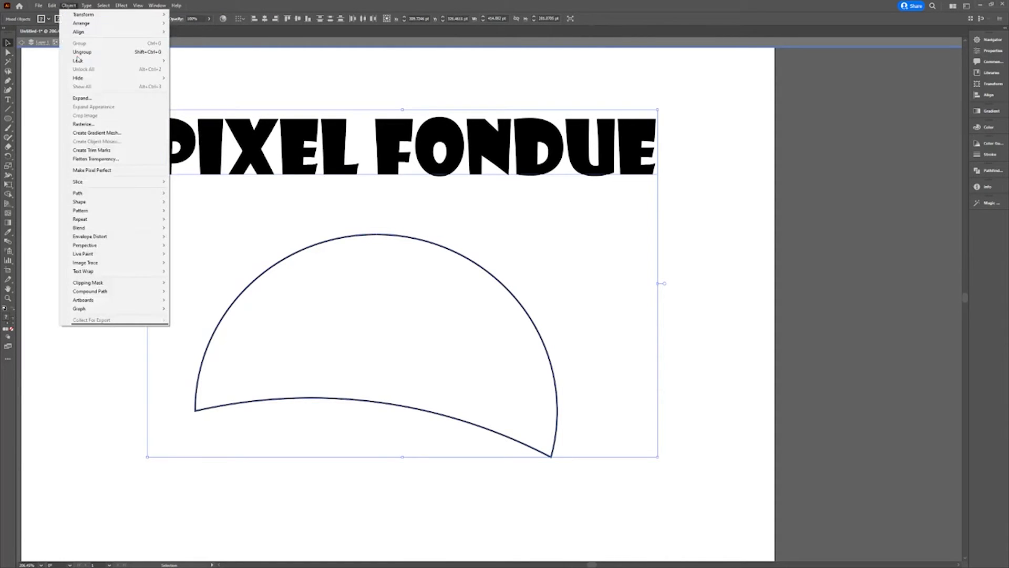
pyautogui.moveTo(130, 239)
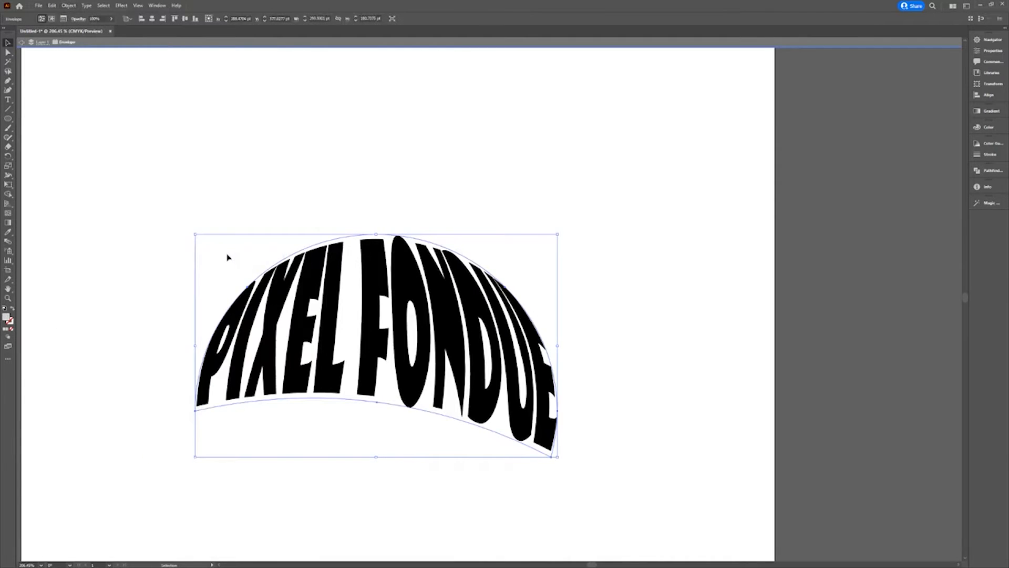
# - Raise the middle anchor point on the envelope's lower edge to reshape the warped lettering
pyautogui.click(8, 52)
pyautogui.click(377, 404)
pyautogui.moveTo(377, 403); pyautogui.dragTo(380, 374)
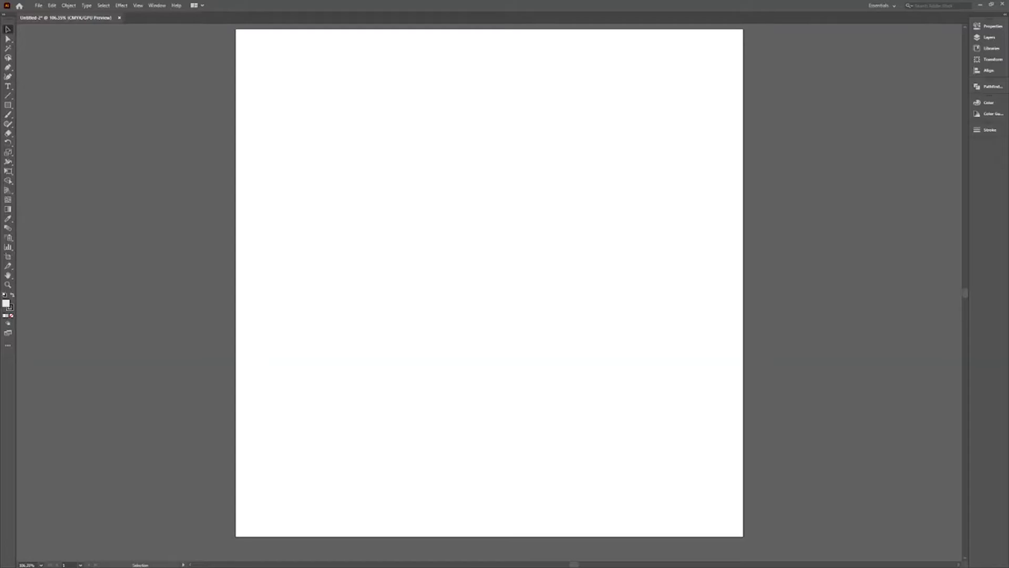
# - Sketch a square, an ellipse, a circle and a triangle on the artboard with the Shaper tool
pyautogui.click(8, 124)
pyautogui.moveTo(270, 56)
pyautogui.mouseDown()
pyautogui.moveTo(267, 132)
pyautogui.moveTo(405, 53)
pyautogui.mouseUp()
pyautogui.moveTo(577, 54)
pyautogui.mouseDown()
pyautogui.moveTo(674, 175)
pyautogui.moveTo(575, 56)
pyautogui.mouseUp()
pyautogui.moveTo(344, 250)
pyautogui.mouseDown()
pyautogui.moveTo(284, 345)
pyautogui.moveTo(338, 257)
pyautogui.mouseUp()
pyautogui.moveTo(535, 400)
pyautogui.mouseDown()
pyautogui.moveTo(552, 347)
pyautogui.moveTo(642, 401)
pyautogui.moveTo(534, 401)
pyautogui.mouseUp()
# - Enlarge the square and round its corners, and open the circle into a pie shape missing its lower-right sector
pyautogui.click(334, 103)
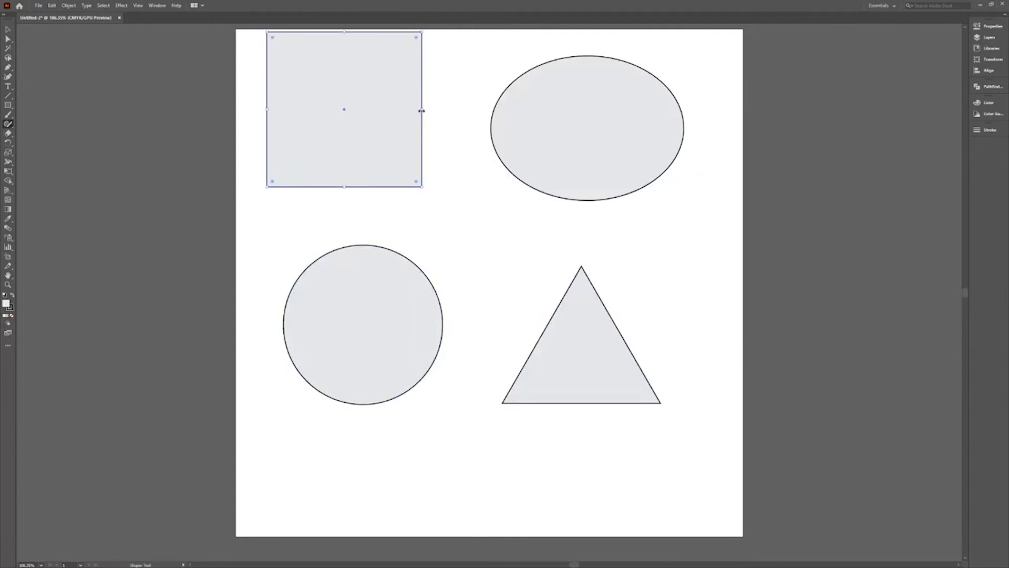
pyautogui.moveTo(416, 184); pyautogui.dragTo(442, 208)
pyautogui.click(437, 324)
pyautogui.moveTo(450, 325); pyautogui.dragTo(317, 397)
# - Turn the triangle into a hexagon and merge it with a circle sketched over its upper-right corner
pyautogui.click(605, 331)
pyautogui.moveTo(661, 291); pyautogui.dragTo(672, 323)
pyautogui.click(385, 358)
pyautogui.moveTo(584, 282)
pyautogui.mouseDown()
pyautogui.moveTo(717, 268)
pyautogui.moveTo(612, 254)
pyautogui.mouseUp()
pyautogui.moveTo(607, 321)
pyautogui.mouseDown()
pyautogui.moveTo(620, 333)
pyautogui.moveTo(631, 403)
pyautogui.mouseUp()
# - Sketch a rectangle over the ellipse's upper-right part, scribble it away to cut a notch, and adjust the shape inside the group
pyautogui.moveTo(633, 48)
pyautogui.mouseDown()
pyautogui.moveTo(717, 135)
pyautogui.moveTo(650, 67)
pyautogui.mouseUp()
pyautogui.moveTo(710, 57)
pyautogui.mouseDown()
pyautogui.moveTo(703, 84)
pyautogui.moveTo(717, 69)
pyautogui.mouseUp()
pyautogui.doubleClick(586, 169)
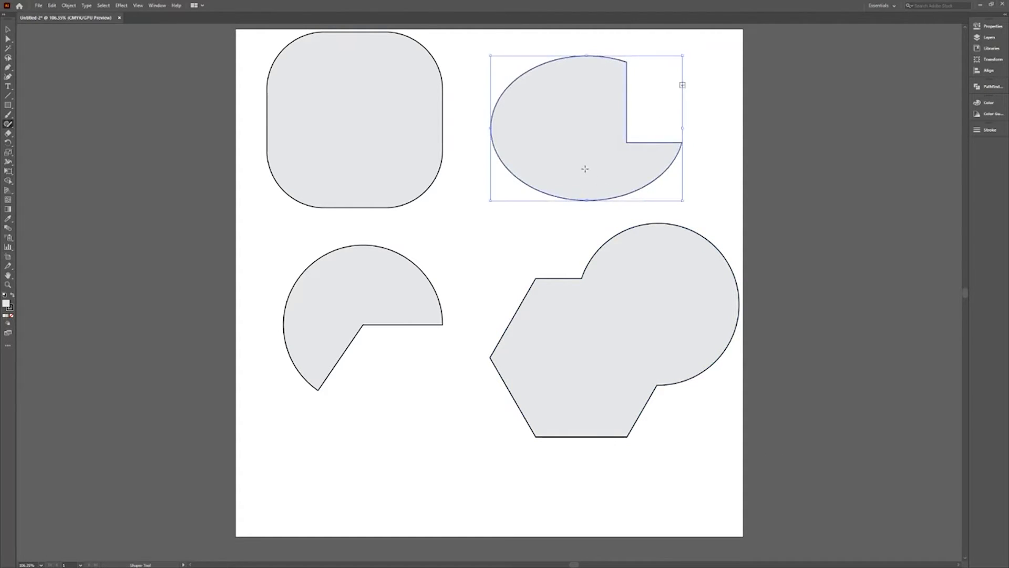
pyautogui.moveTo(614, 159); pyautogui.dragTo(651, 156)
pyautogui.click(763, 217)
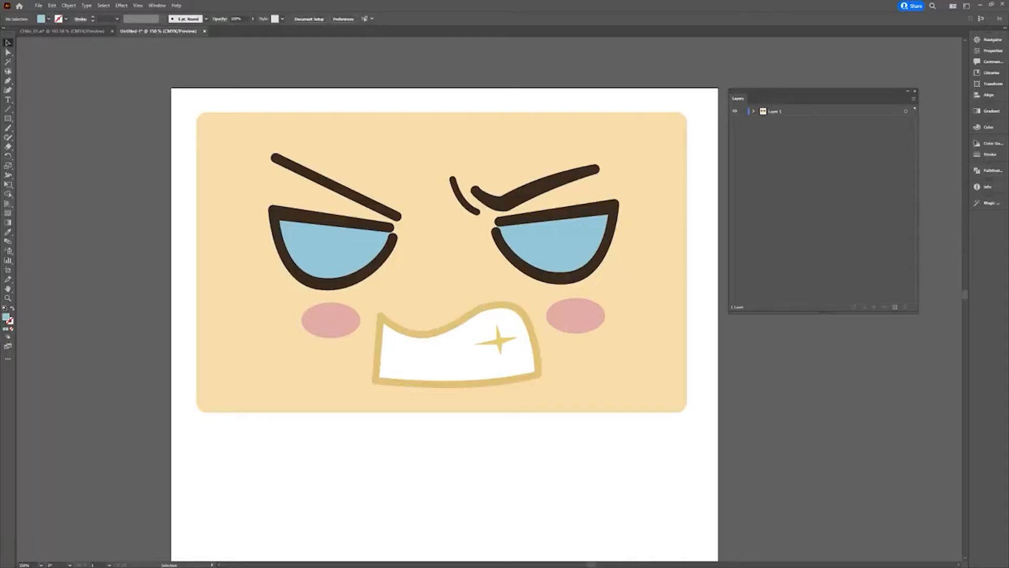
# - Release the face artwork in Layer 1 to separate layers in sequence
pyautogui.click(781, 111)
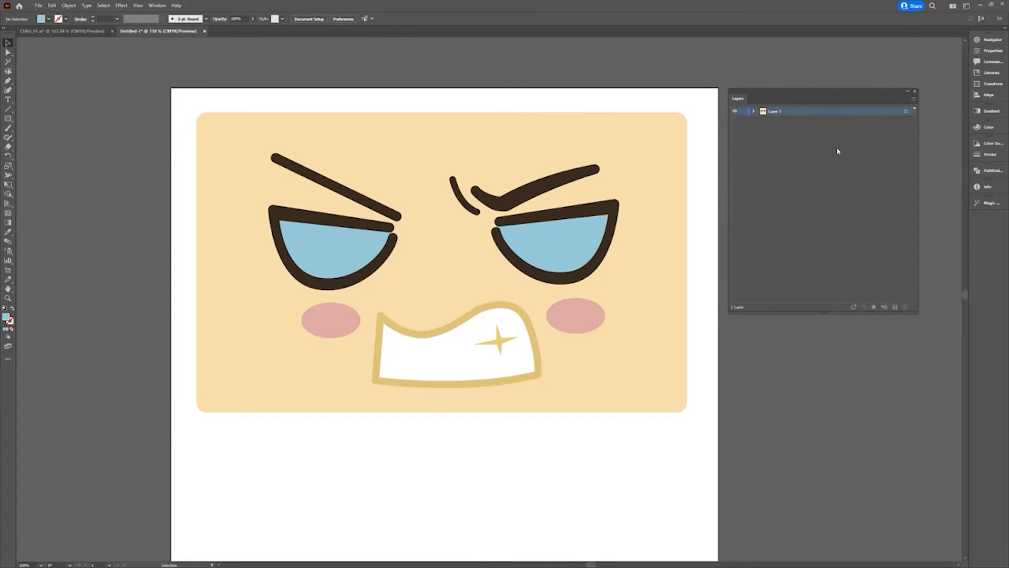
pyautogui.click(914, 102)
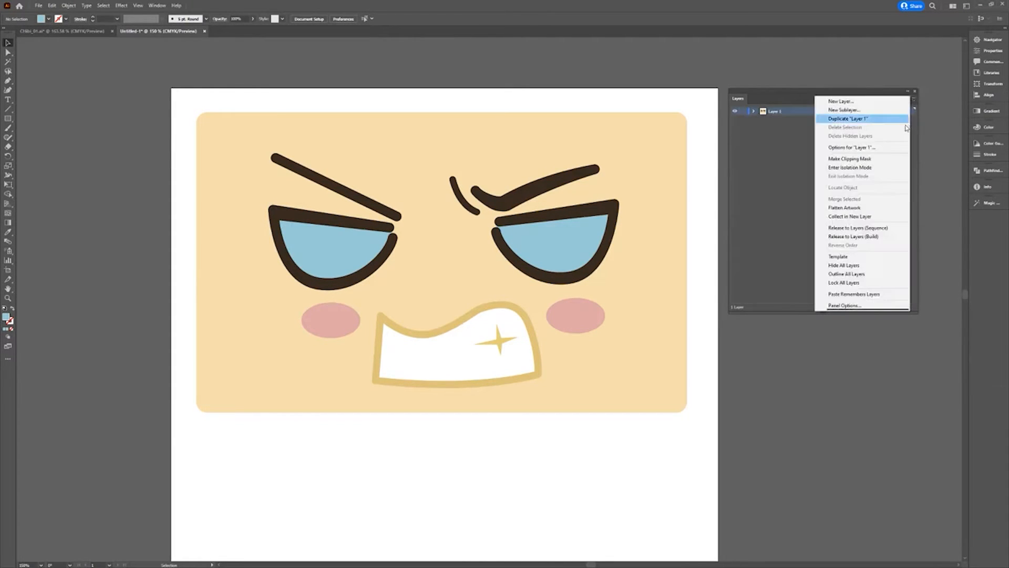
pyautogui.click(889, 230)
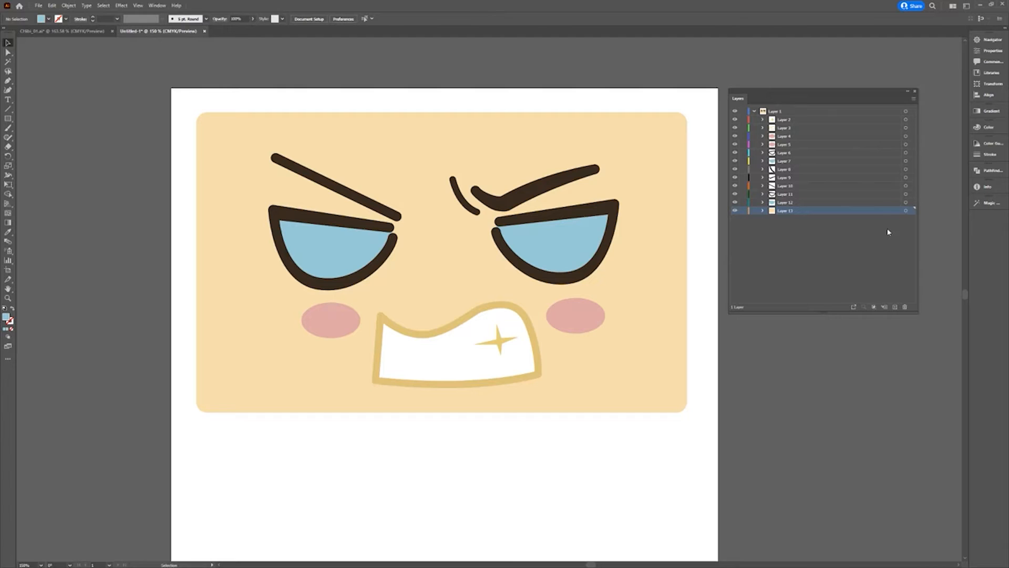
# - Move Layer 2 through Layer 13 out of Layer 1 so they are top-level layers
pyautogui.click(779, 120)
pyautogui.keyDown('shift'); pyautogui.click(789, 212); pyautogui.keyUp('shift')
pyautogui.moveTo(789, 212); pyautogui.dragTo(755, 255)
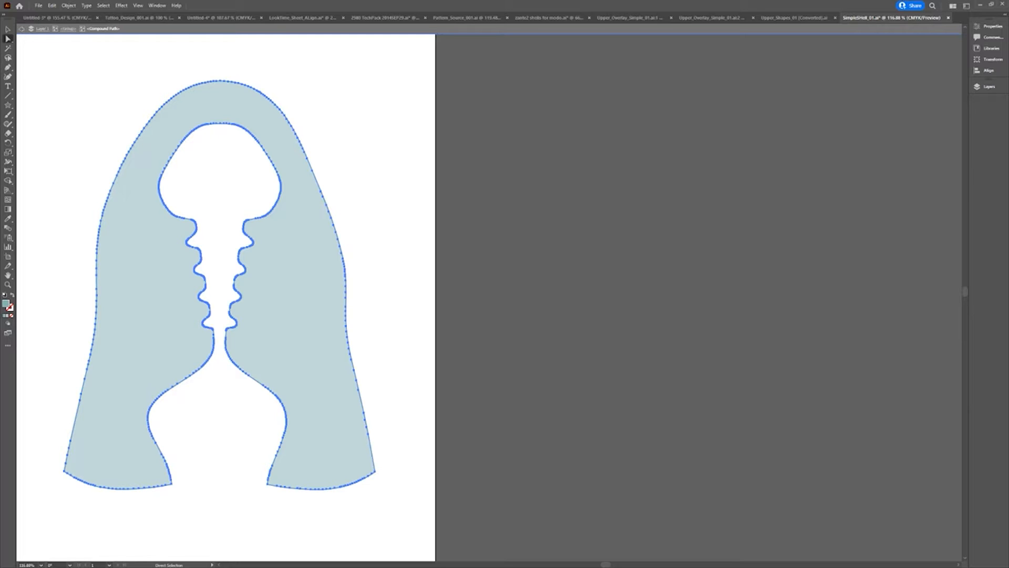
# - Simplify the selected silhouette path to fewer anchor points and accept the detailed Simplify settings
pyautogui.click(69, 6)
pyautogui.moveTo(104, 191)
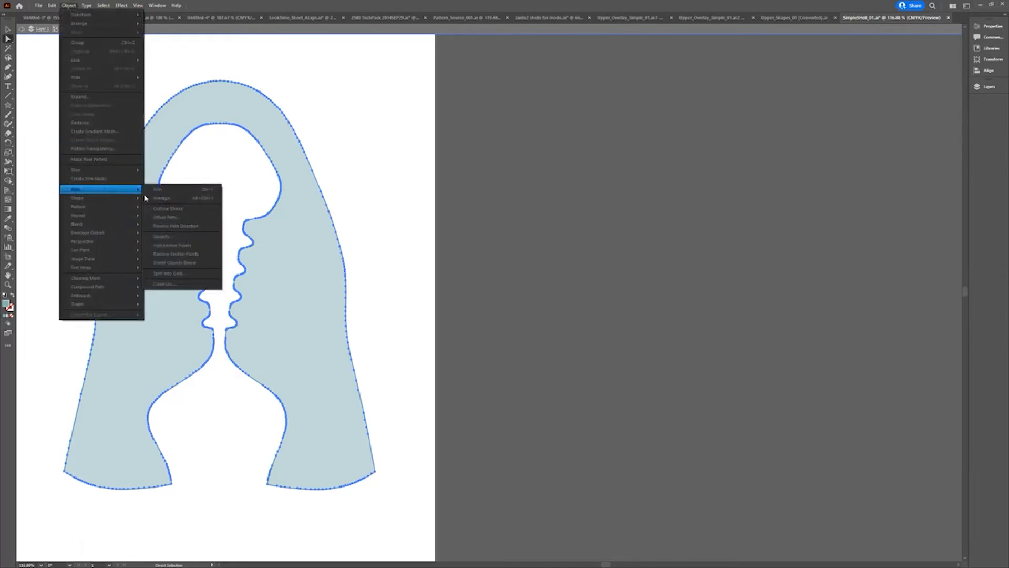
pyautogui.click(187, 237)
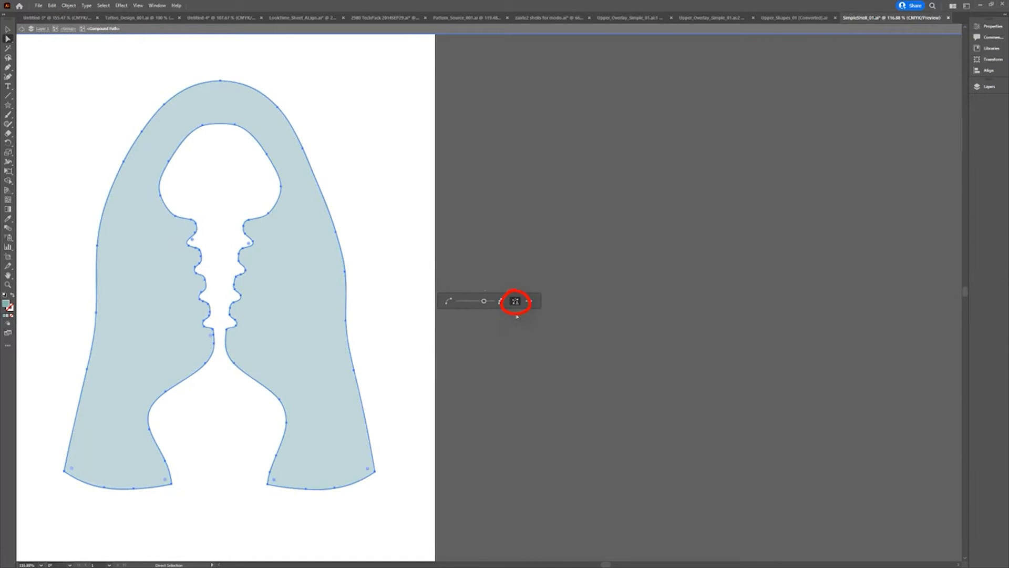
pyautogui.moveTo(467, 304); pyautogui.dragTo(466, 304)
pyautogui.click(530, 301)
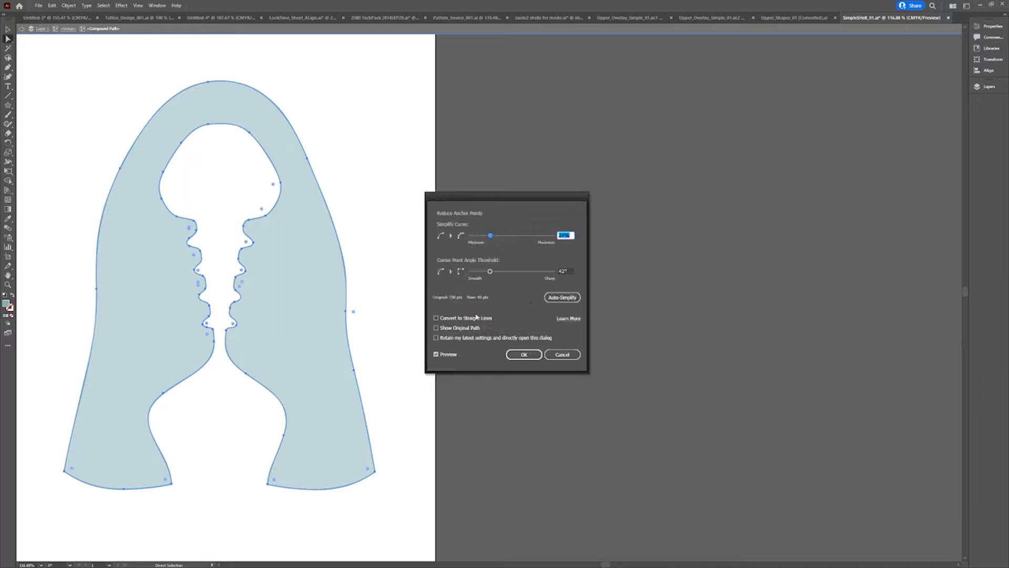
pyautogui.click(525, 355)
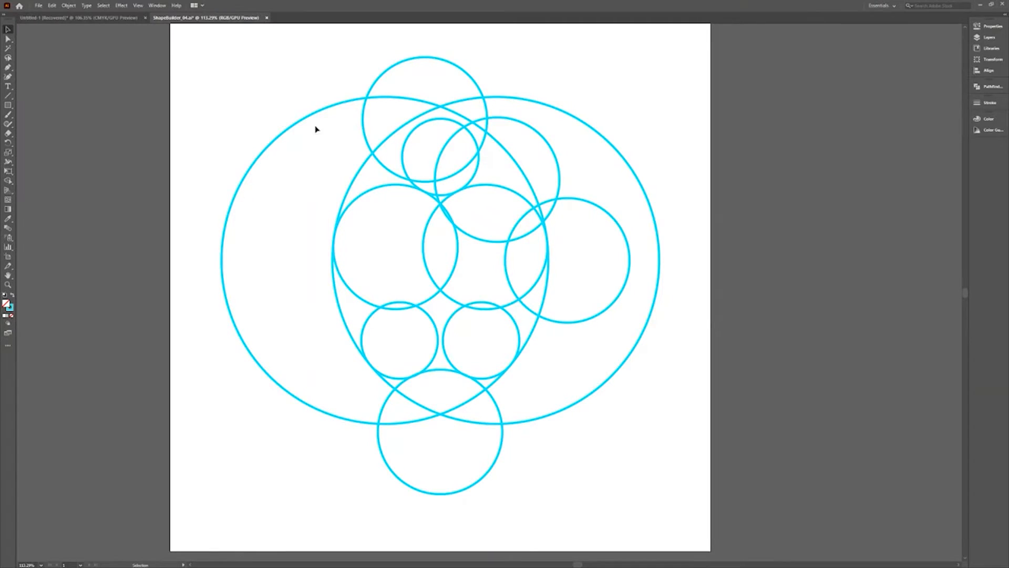
# - Select all the overlapping circles and build the leaf shape near the top with the Shape Builder tool
pyautogui.moveTo(220, 55); pyautogui.dragTo(646, 497)
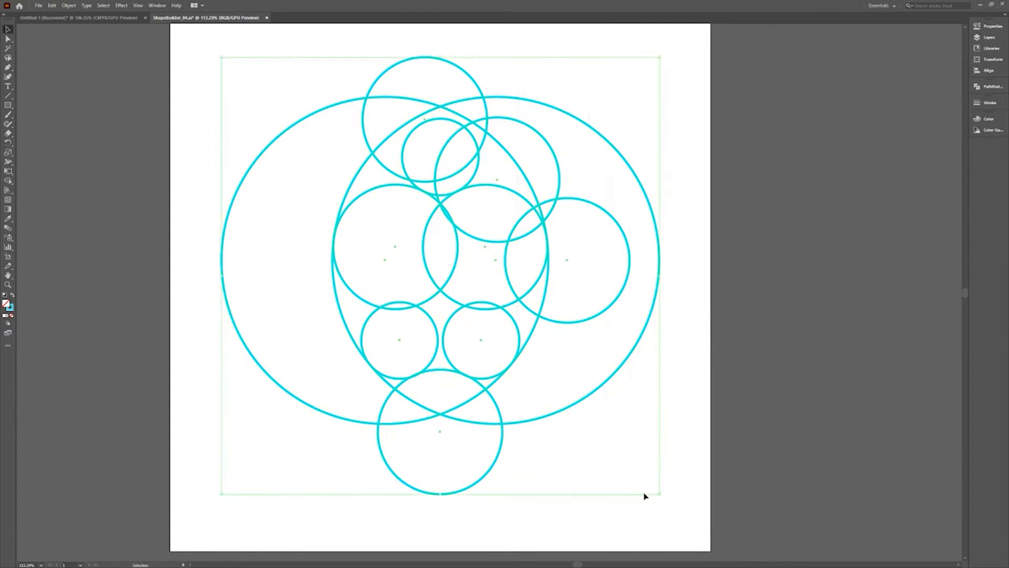
pyautogui.click(8, 180)
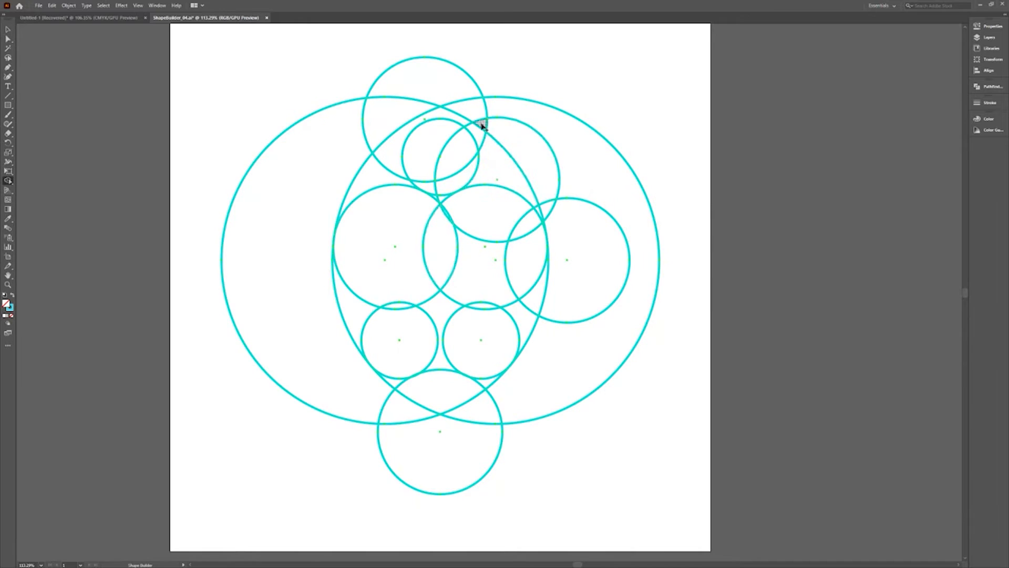
pyautogui.click(465, 149)
# - Remove the circle regions outside the apple and its leaf, and merge the regions inside the apple's body
pyautogui.moveTo(496, 72)
pyautogui.mouseDown()
pyautogui.moveTo(426, 148)
pyautogui.moveTo(351, 176)
pyautogui.moveTo(385, 107)
pyautogui.moveTo(426, 186)
pyautogui.mouseUp()
pyautogui.moveTo(537, 60)
pyautogui.mouseDown()
pyautogui.moveTo(509, 137)
pyautogui.moveTo(573, 252)
pyautogui.moveTo(540, 214)
pyautogui.moveTo(494, 424)
pyautogui.moveTo(431, 434)
pyautogui.mouseUp()
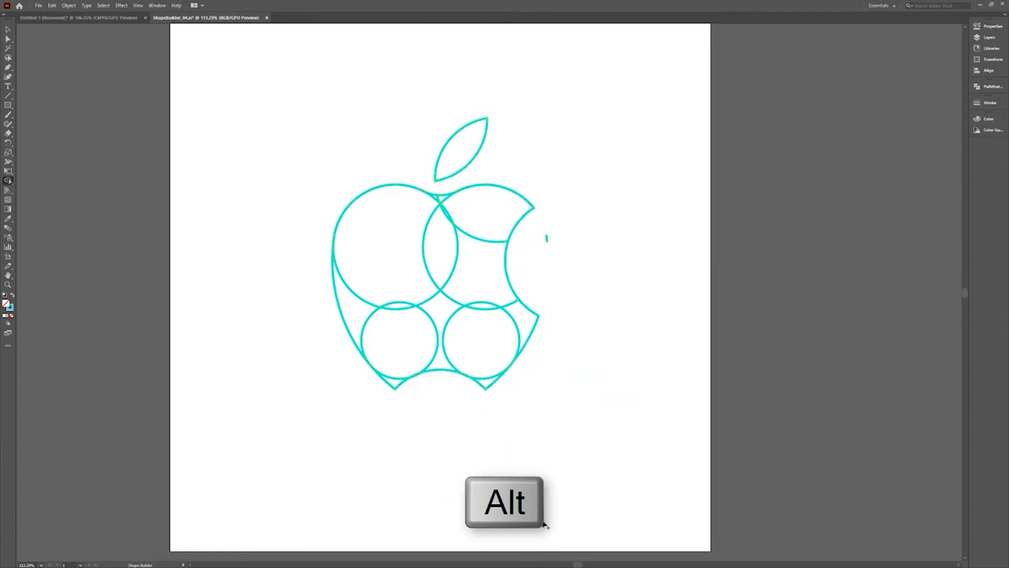
pyautogui.moveTo(560, 226); pyautogui.dragTo(538, 250)
pyautogui.moveTo(518, 394)
pyautogui.mouseDown()
pyautogui.moveTo(389, 383)
pyautogui.moveTo(394, 396)
pyautogui.mouseUp()
pyautogui.moveTo(559, 168)
pyautogui.mouseDown()
pyautogui.moveTo(444, 243)
pyautogui.moveTo(536, 246)
pyautogui.moveTo(513, 349)
pyautogui.moveTo(374, 358)
pyautogui.moveTo(378, 368)
pyautogui.mouseUp()
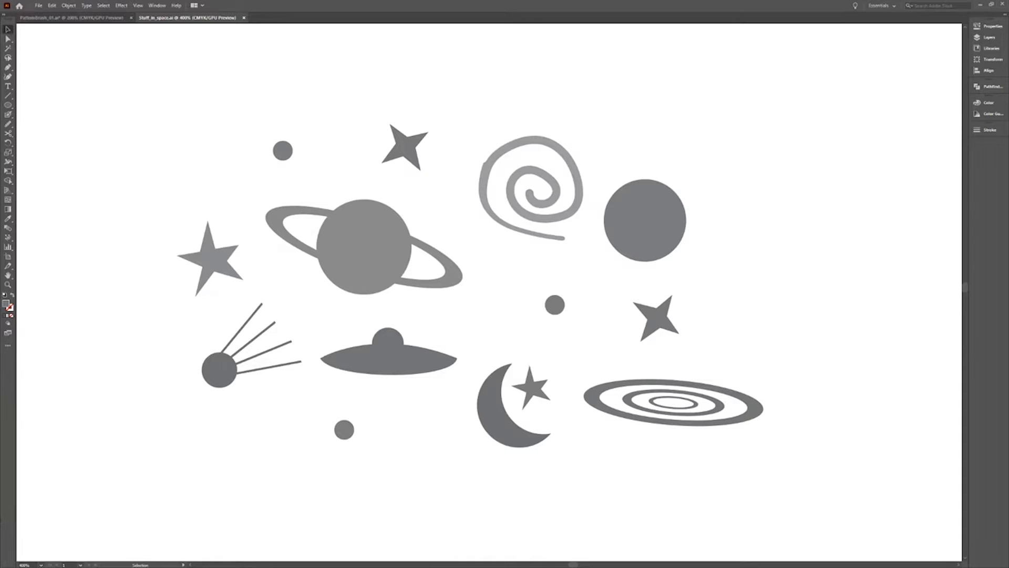
# - Create a symbol named UFO from the flying saucer, with export type Graphic and symbol type Static Symbol
pyautogui.click(154, 5)
pyautogui.click(203, 344)
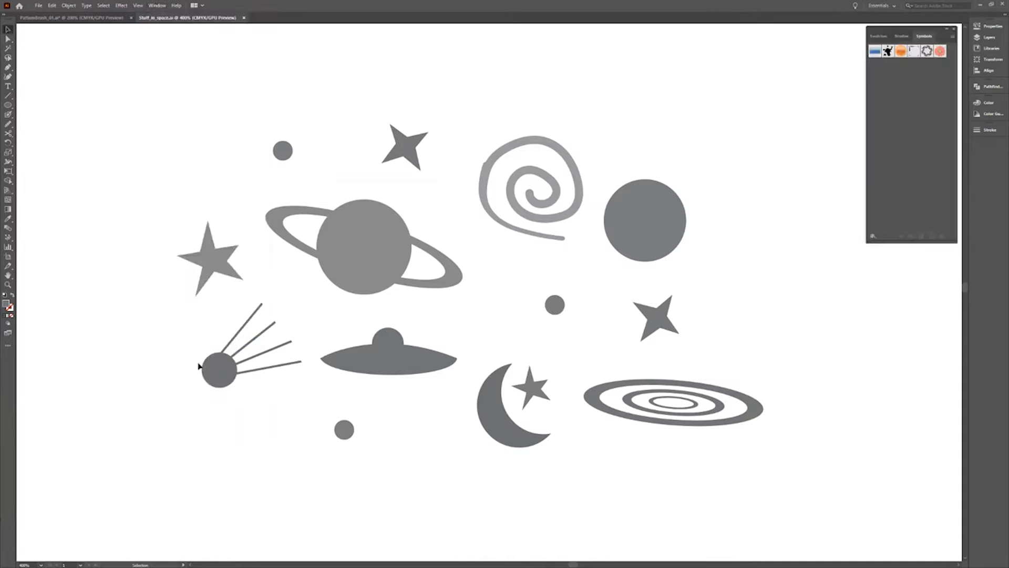
pyautogui.moveTo(389, 368); pyautogui.dragTo(922, 108)
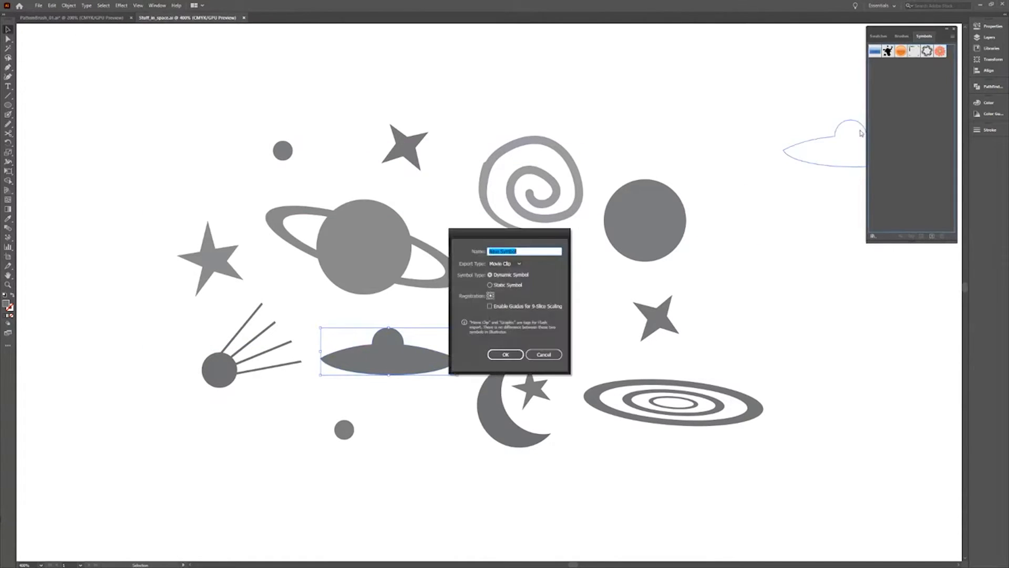
pyautogui.write('UFO')
pyautogui.click(505, 264)
pyautogui.click(502, 273)
pyautogui.click(505, 284)
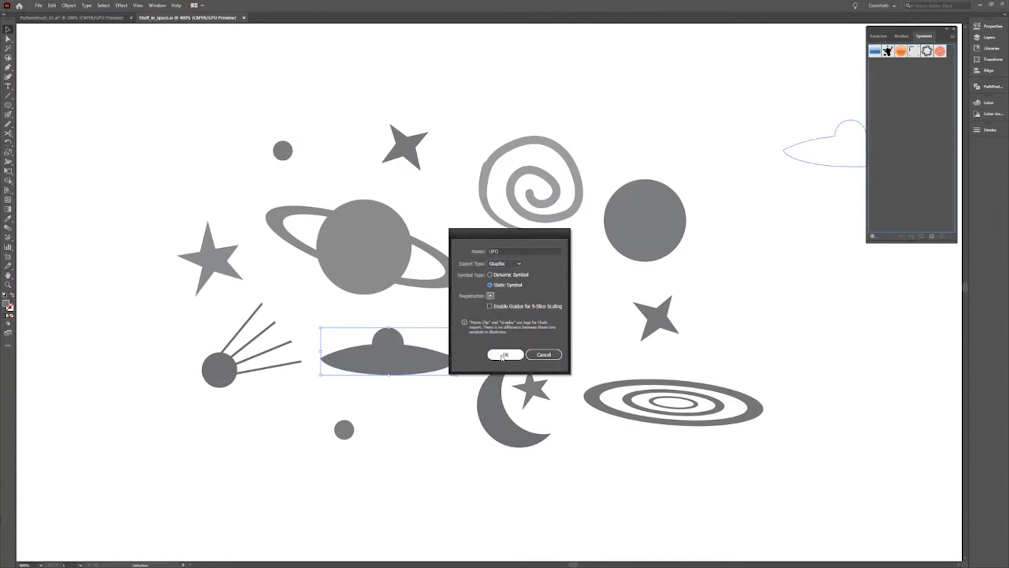
pyautogui.click(504, 355)
# - Place five instances of the UFO symbol around the space drawings
pyautogui.moveTo(723, 123); pyautogui.dragTo(723, 122)
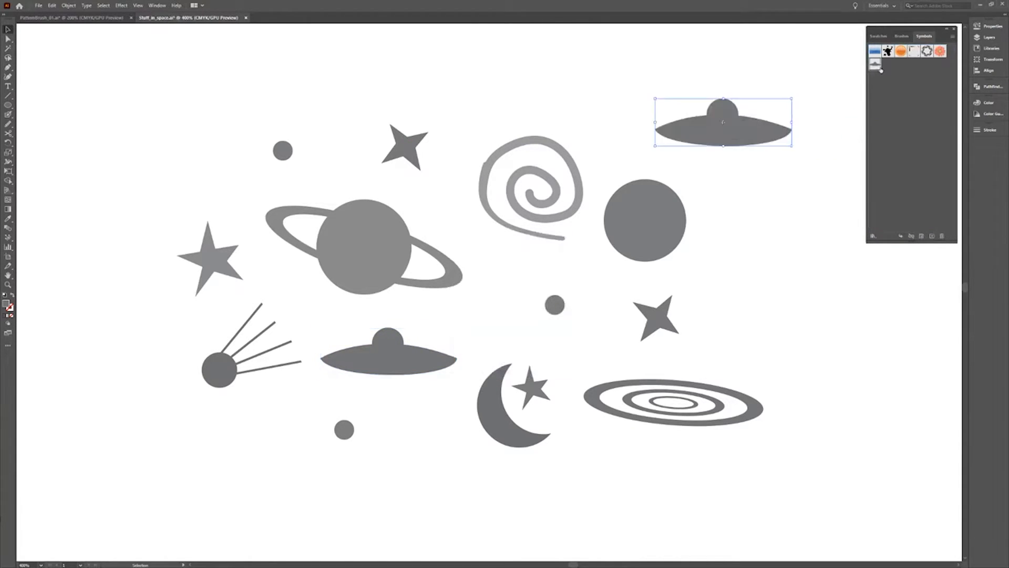
pyautogui.moveTo(213, 137); pyautogui.dragTo(163, 125)
pyautogui.moveTo(875, 63); pyautogui.dragTo(802, 331)
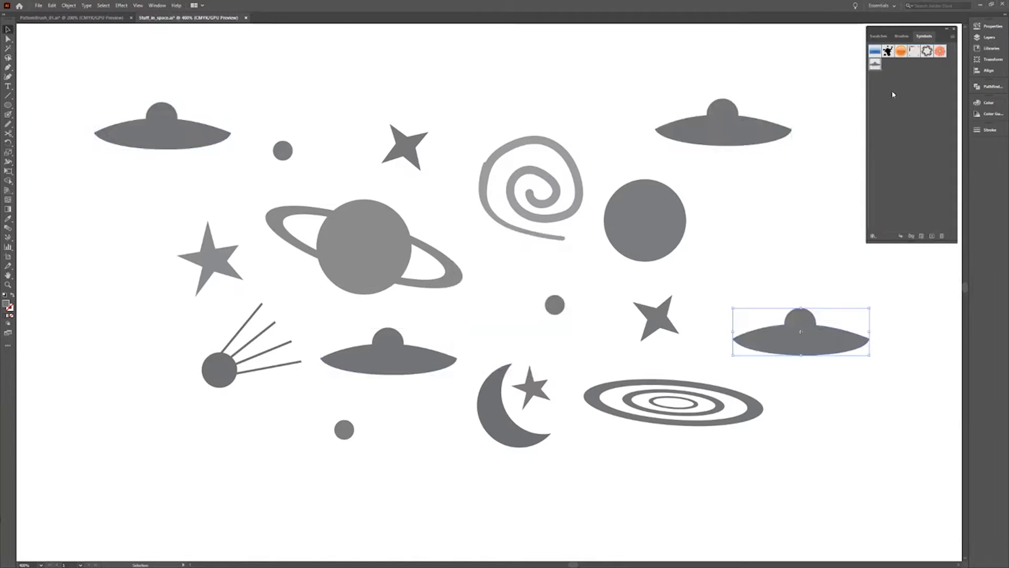
pyautogui.moveTo(877, 69); pyautogui.dragTo(91, 347)
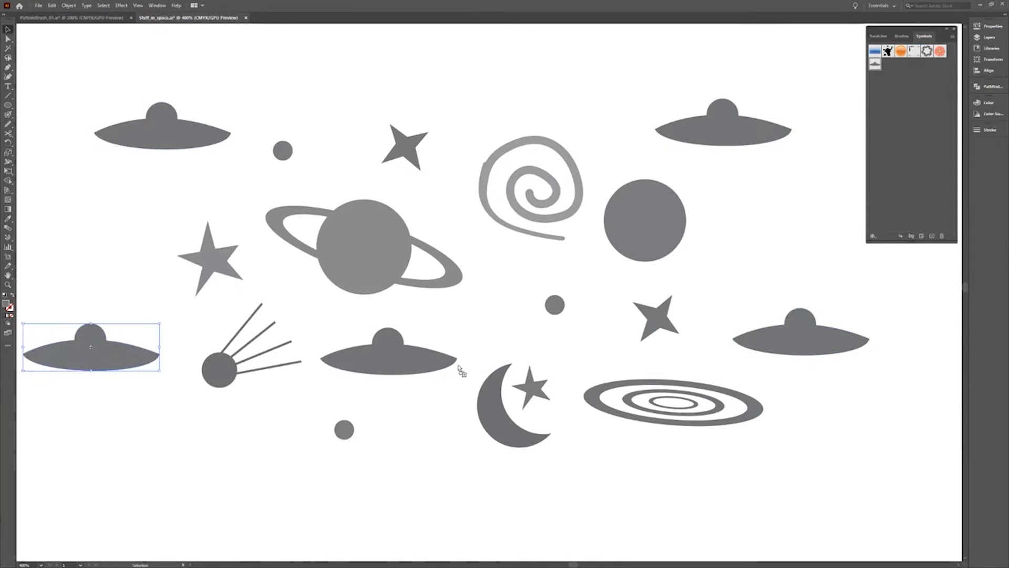
pyautogui.moveTo(736, 185); pyautogui.dragTo(275, 484)
# - Open the UFO symbol for editing and fill the whole saucer with pinkish red
pyautogui.doubleClick(276, 484)
pyautogui.moveTo(243, 248); pyautogui.dragTo(578, 337)
pyautogui.doubleClick(5, 304)
pyautogui.click(180, 347)
pyautogui.click(285, 347)
pyautogui.click(173, 226)
# - Add a small pale pink circle to the middle of the saucer with the Ellipse tool and exit symbol editing
pyautogui.click(8, 106)
pyautogui.moveTo(490, 292); pyautogui.dragTo(500, 304)
pyautogui.doubleClick(6, 303)
pyautogui.click(108, 344)
pyautogui.click(285, 345)
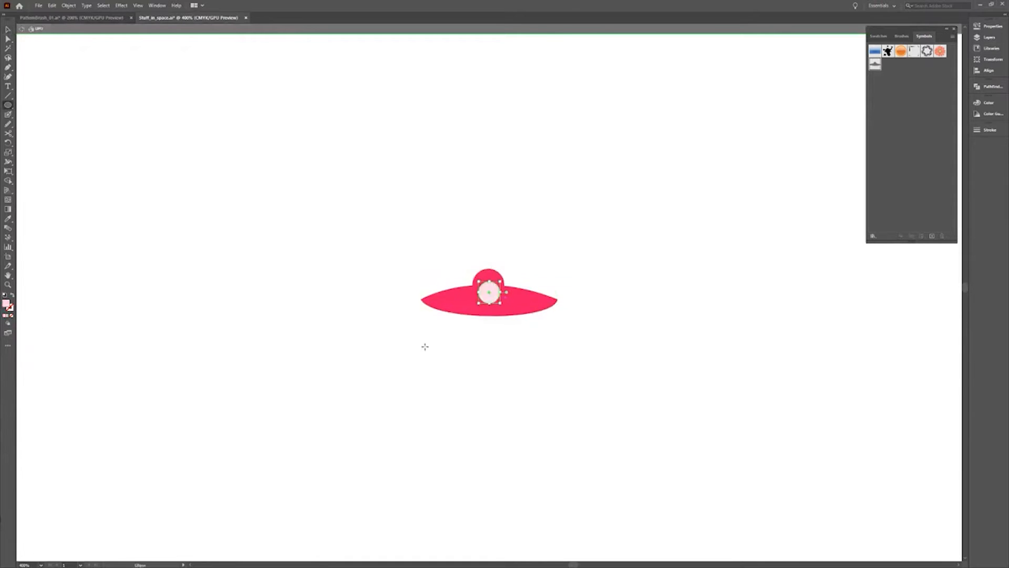
pyautogui.click(7, 30)
pyautogui.click(333, 195)
pyautogui.doubleClick(332, 195)
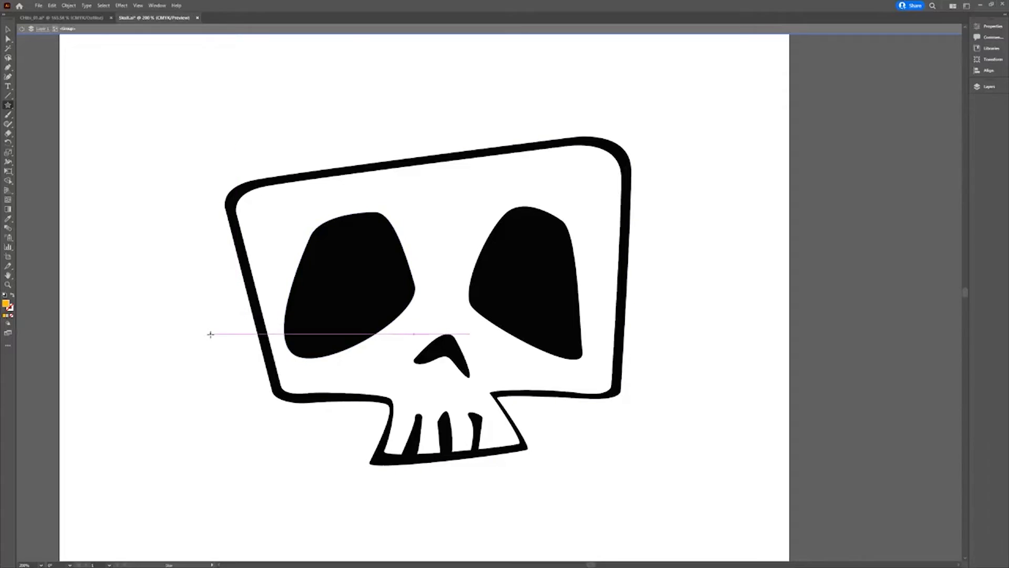
# - Draw a star over the skull's left eye socket with the Star tool, repositioning it while drawing
pyautogui.moveTo(262, 334); pyautogui.dragTo(383, 213)
pyautogui.press('space')
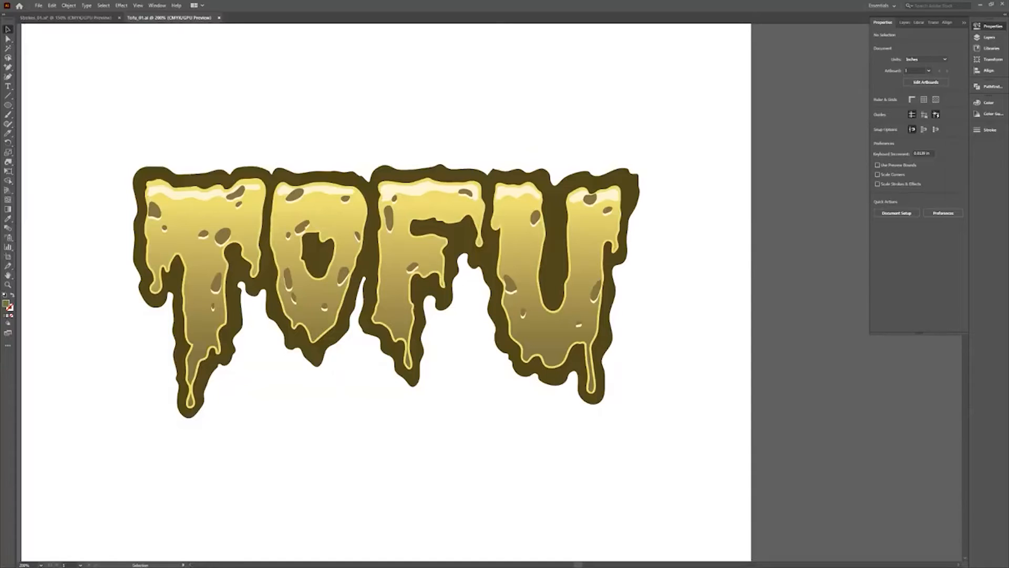
# - Start Puppet Warp on the TOFU lettering and add pins on the F's stem, inside the U and at the O's left edge
pyautogui.click(150, 253)
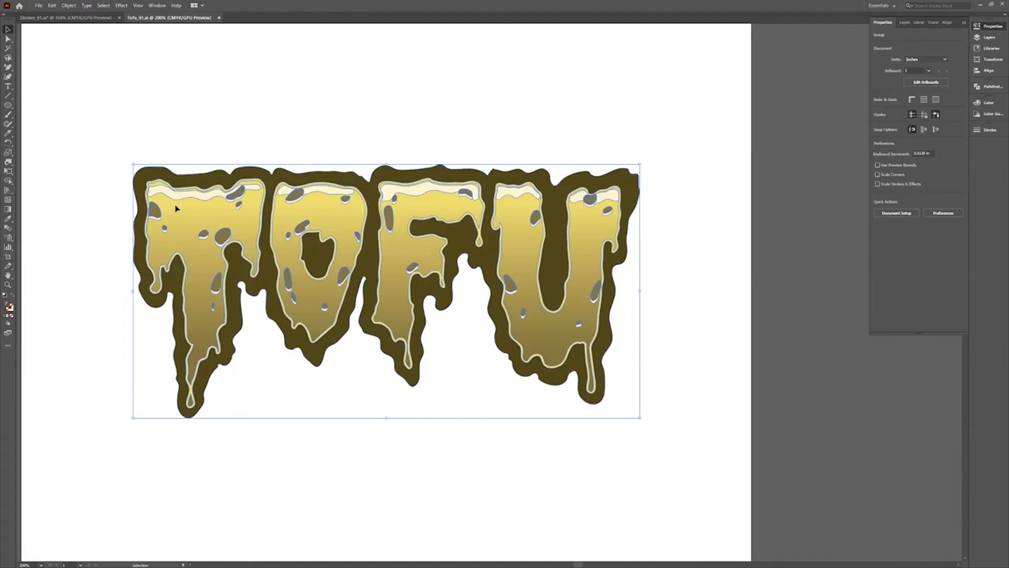
pyautogui.click(8, 172)
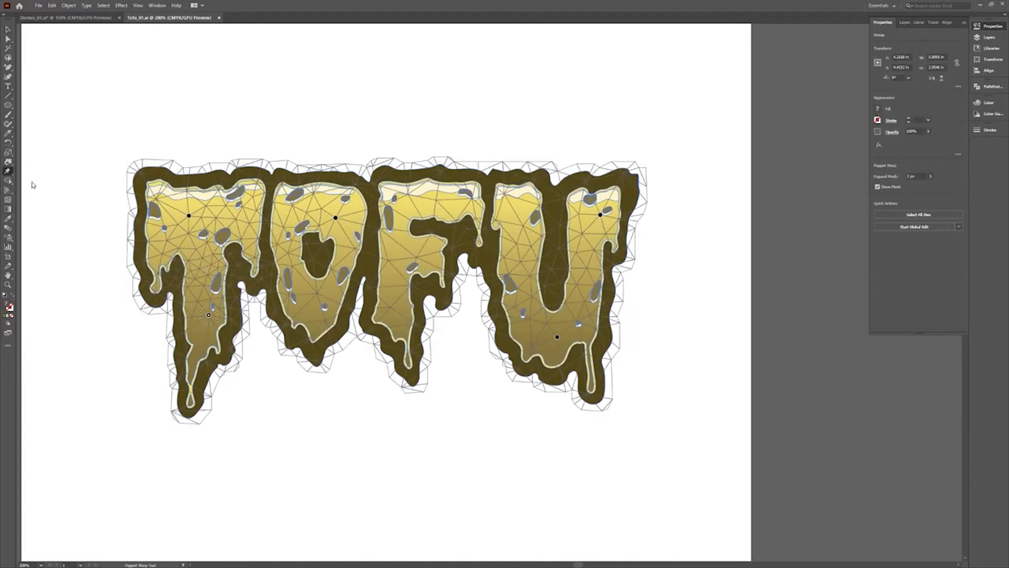
pyautogui.click(403, 314)
pyautogui.click(547, 262)
pyautogui.click(273, 290)
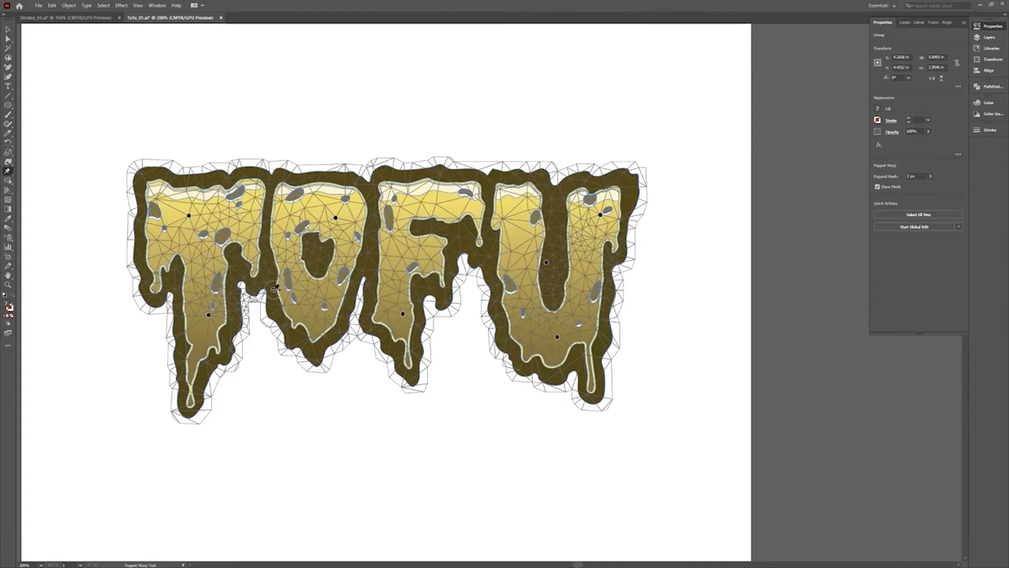
# - Add a pin at the T's upper-left corner and warp the TOFU lettering, pulling the T and U taller and shortening the F
pyautogui.click(162, 202)
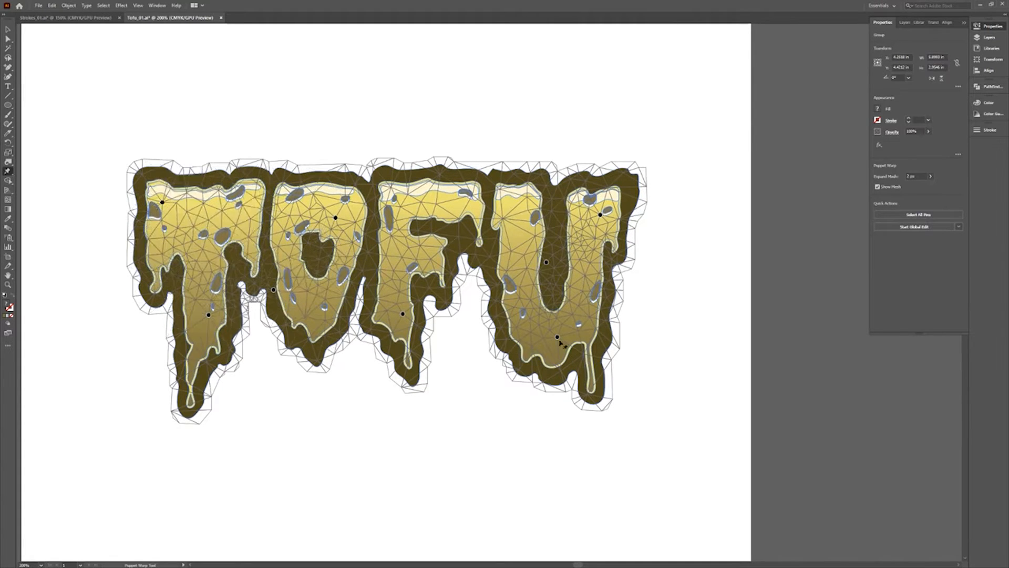
pyautogui.moveTo(163, 201); pyautogui.dragTo(114, 135)
pyautogui.moveTo(558, 338); pyautogui.dragTo(604, 385)
pyautogui.moveTo(404, 315); pyautogui.dragTo(418, 274)
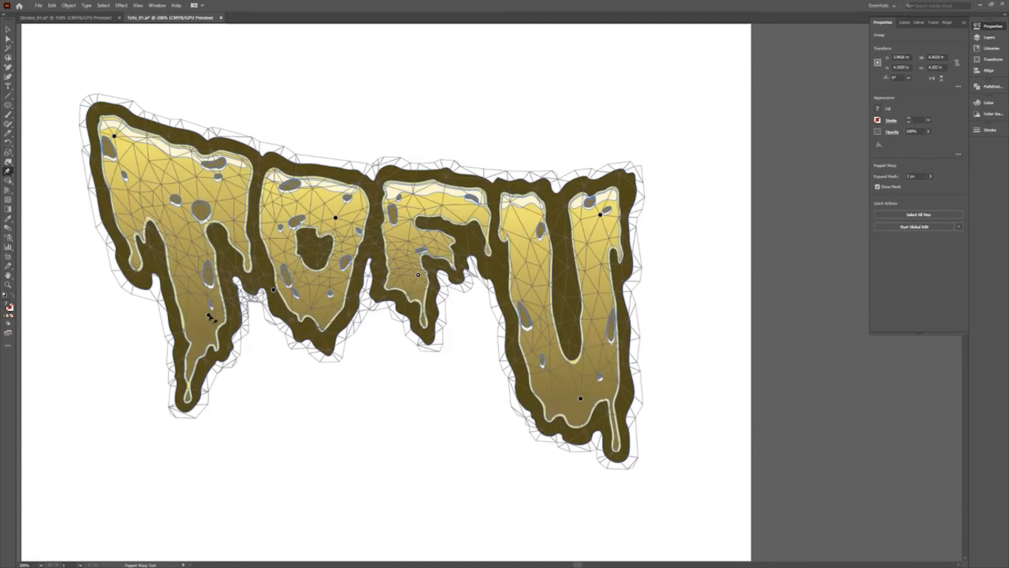
pyautogui.moveTo(218, 316); pyautogui.dragTo(187, 386)
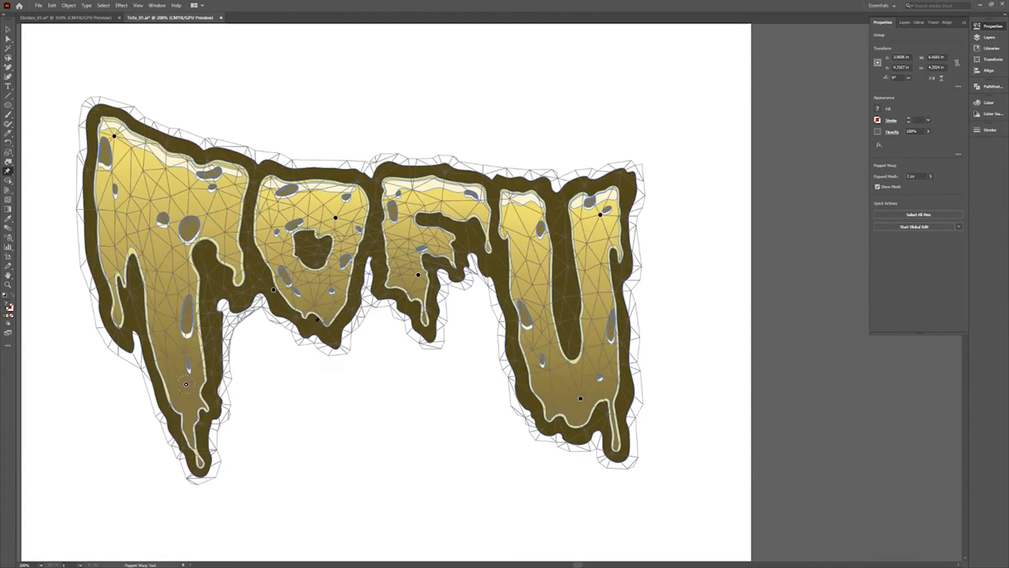
pyautogui.click(274, 291)
pyautogui.moveTo(273, 290); pyautogui.dragTo(283, 261)
pyautogui.moveTo(336, 219); pyautogui.dragTo(337, 218)
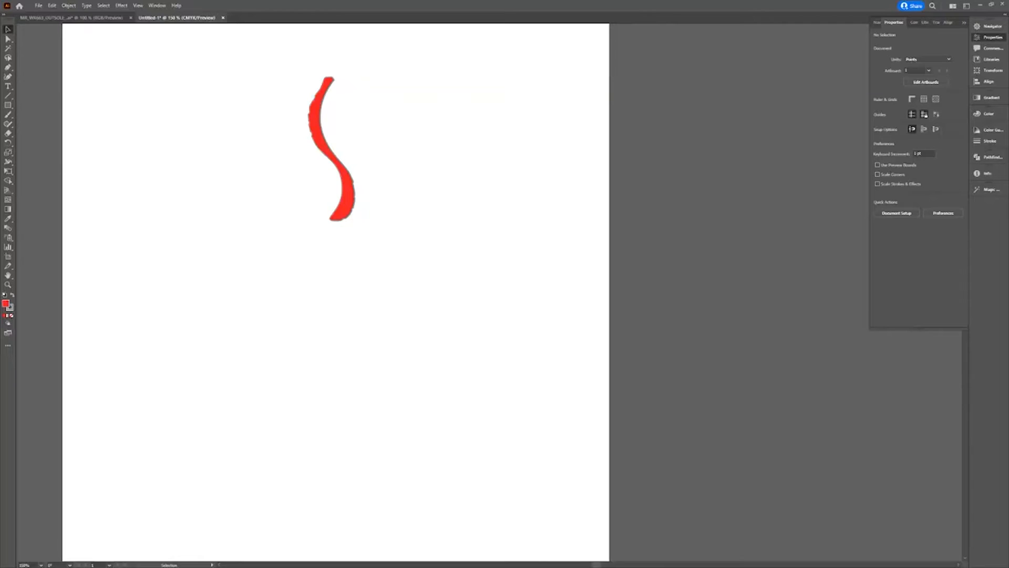
# - Select the red S-shaped stroke and turn it into a radial repeat
pyautogui.moveTo(243, 46); pyautogui.dragTo(453, 272)
pyautogui.click(68, 6)
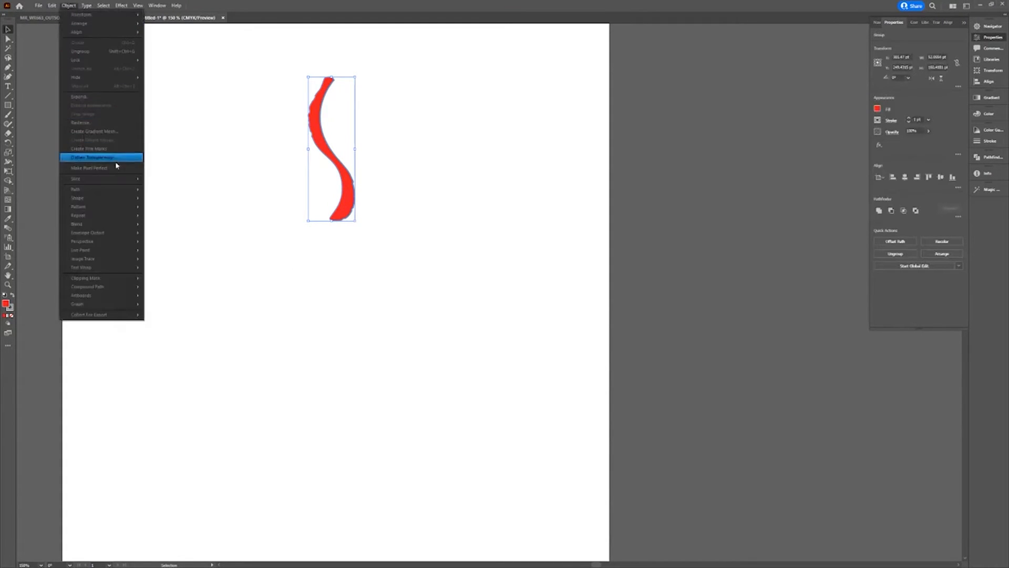
pyautogui.moveTo(110, 216)
pyautogui.click(157, 216)
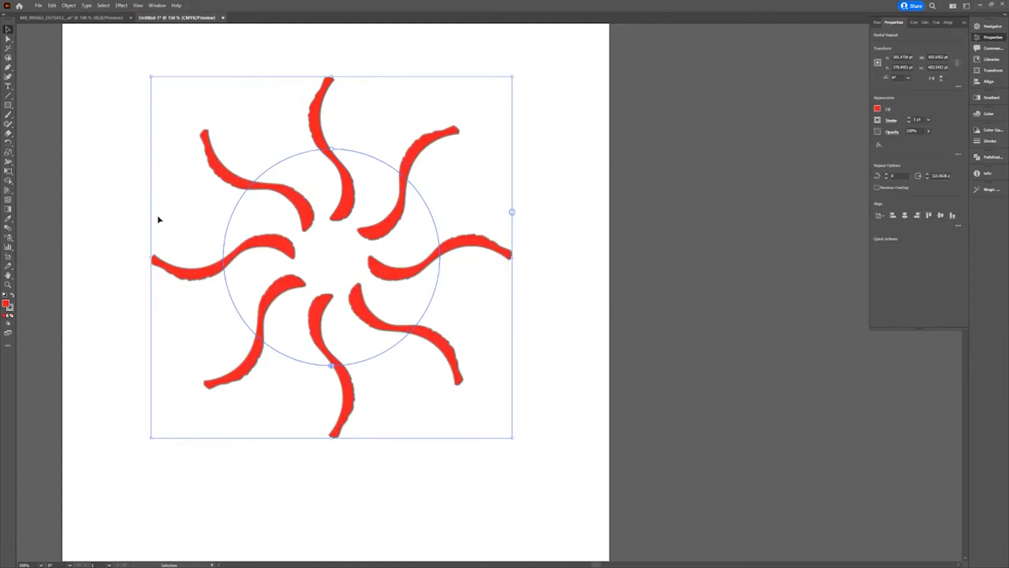
# - Increase the number of arms in the radial repeat and shrink its radius so the arms overlap around a small central hole
pyautogui.moveTo(514, 217); pyautogui.dragTo(506, 136)
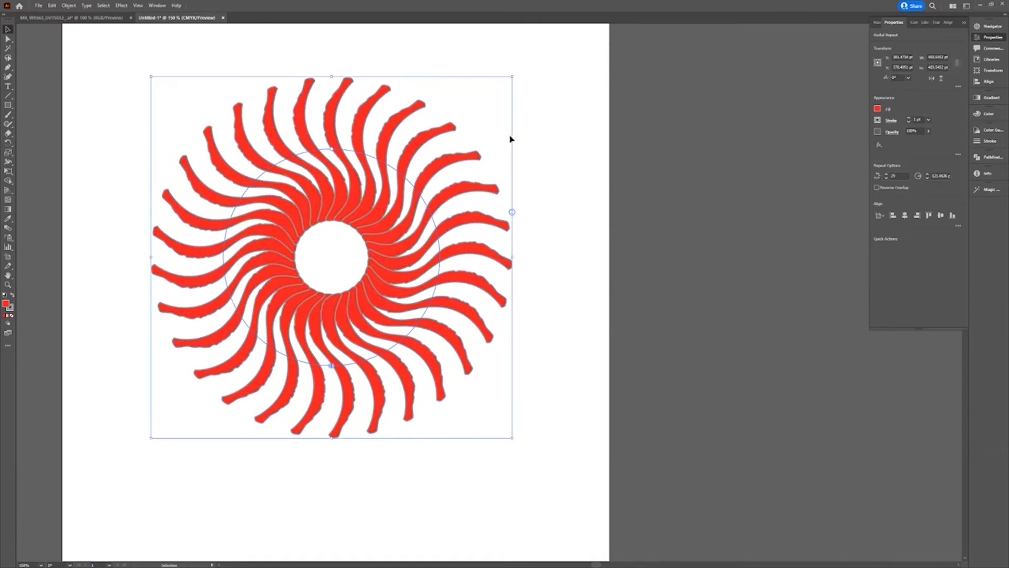
pyautogui.moveTo(332, 150); pyautogui.dragTo(344, 175)
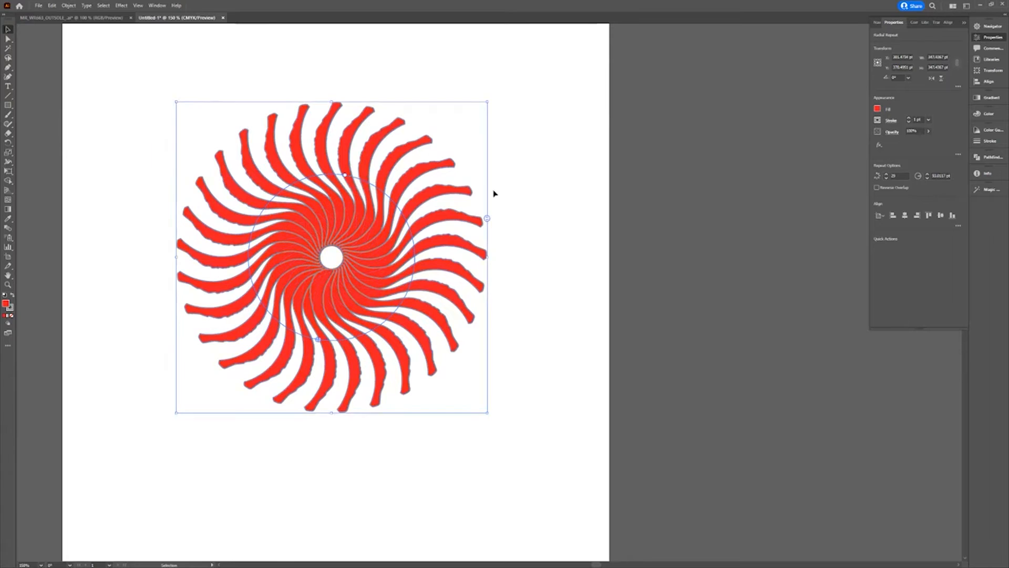
pyautogui.moveTo(321, 341); pyautogui.dragTo(328, 180)
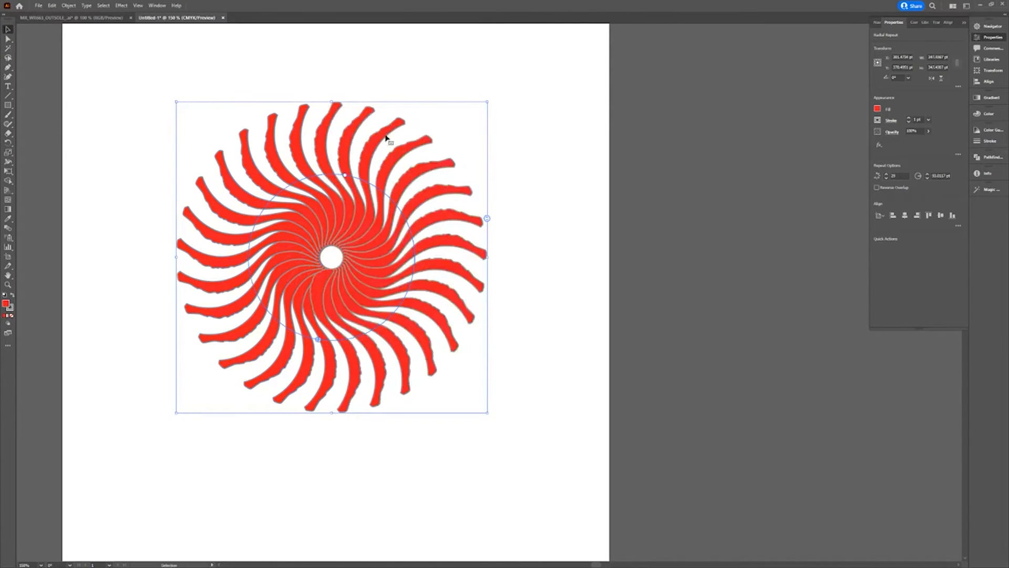
# - Open a single arm of the radial repeat for editing, nudge it slightly, and exit isolation mode
pyautogui.doubleClick(417, 173)
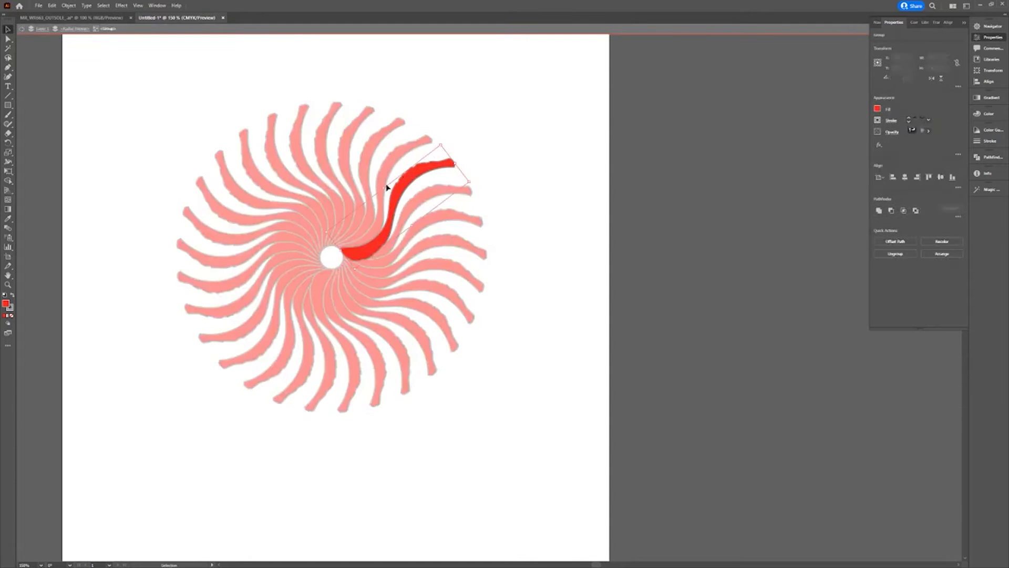
pyautogui.moveTo(380, 186)
pyautogui.mouseDown()
pyautogui.moveTo(345, 138)
pyautogui.moveTo(387, 196)
pyautogui.moveTo(343, 136)
pyautogui.moveTo(375, 189)
pyautogui.mouseUp()
pyautogui.doubleClick(530, 222)
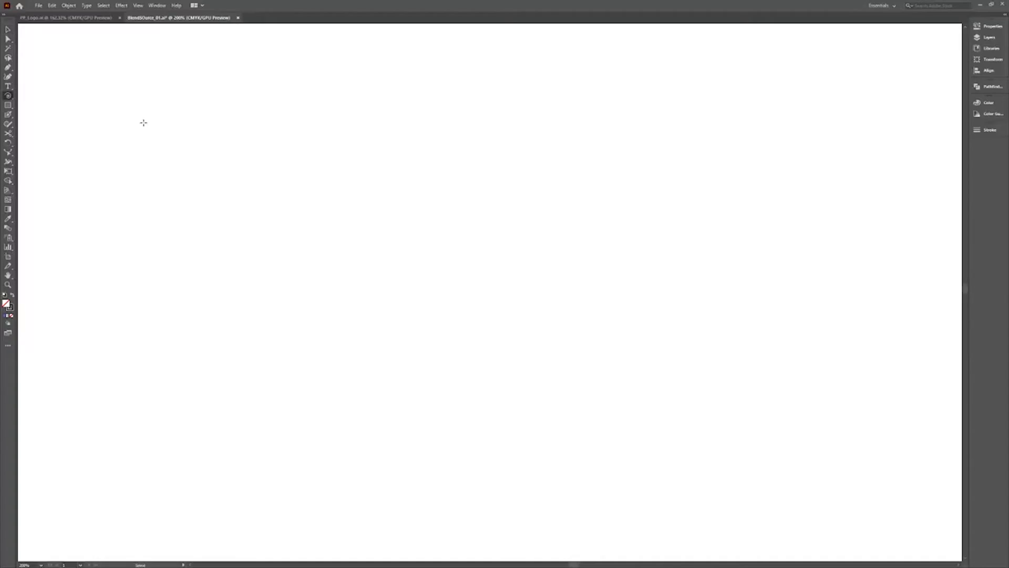
# - Draw a spiral near the artboard's upper-left corner and stretch its outer end into a looping curve with the Reshape tool
pyautogui.moveTo(136, 137); pyautogui.dragTo(235, 120)
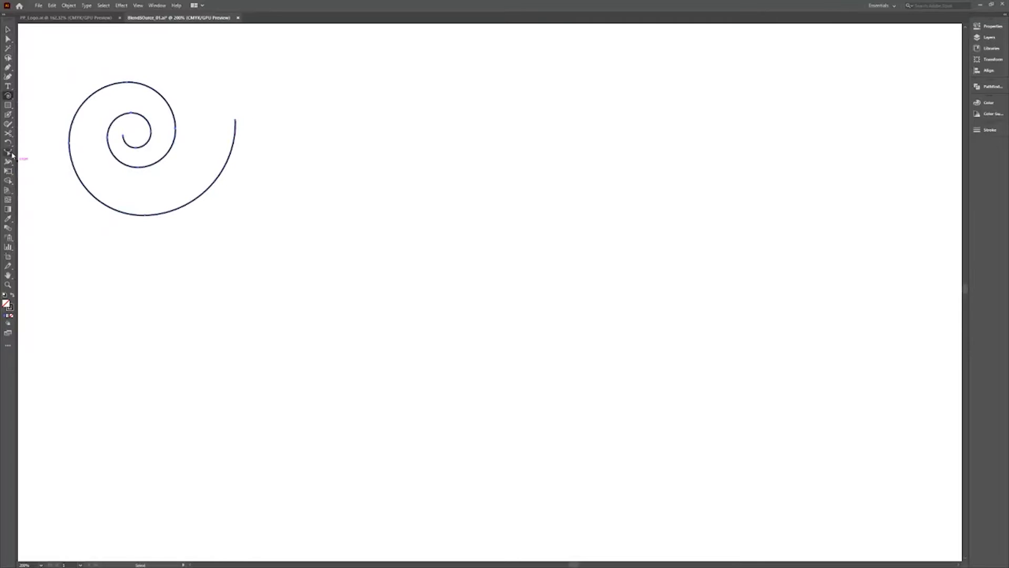
pyautogui.moveTo(236, 121); pyautogui.dragTo(489, 77)
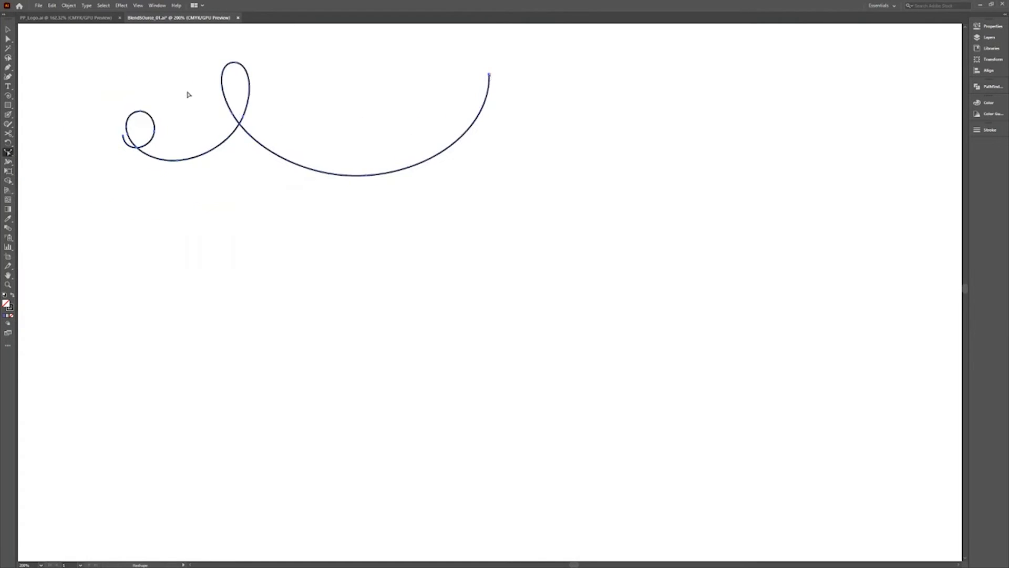
# - Draw an open zigzag path with four straight segments to the right of the spiral with the Pen tool
pyautogui.click(8, 67)
pyautogui.click(310, 243)
pyautogui.click(531, 190)
pyautogui.click(667, 240)
pyautogui.click(804, 127)
pyautogui.click(881, 176)
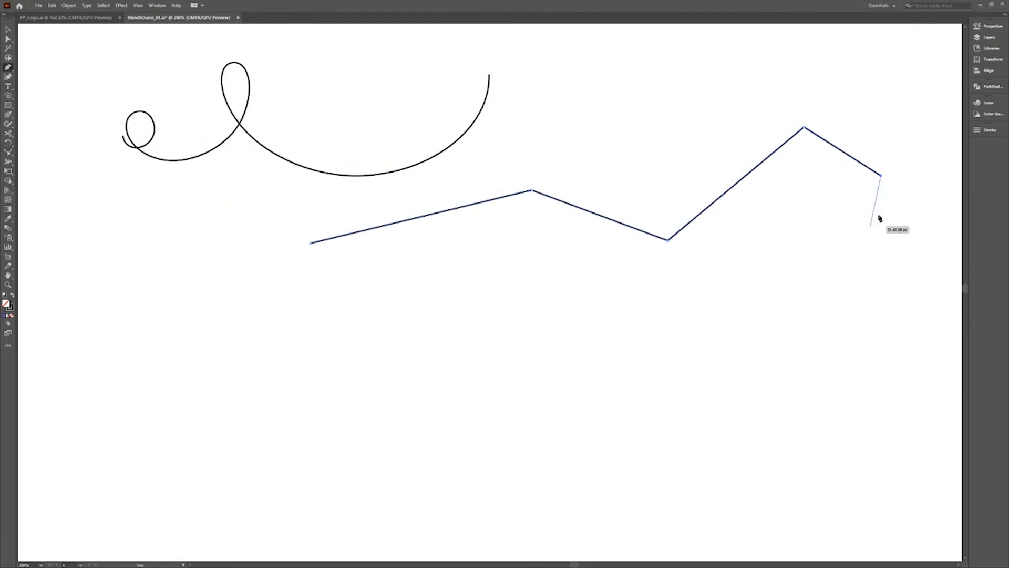
# - Bend the zigzag's four straight segments alternately downward and upward into curves with the Reshape tool
pyautogui.click(8, 152)
pyautogui.moveTo(439, 214); pyautogui.dragTo(421, 260)
pyautogui.moveTo(608, 223); pyautogui.dragTo(624, 175)
pyautogui.moveTo(736, 184); pyautogui.dragTo(768, 214)
pyautogui.moveTo(851, 158); pyautogui.dragTo(876, 113)
# - Draw a rectangle below the spiral and reshape its top, right and bottom edges inward and its left edge outward
pyautogui.click(8, 105)
pyautogui.moveTo(103, 285); pyautogui.dragTo(304, 456)
pyautogui.click(8, 38)
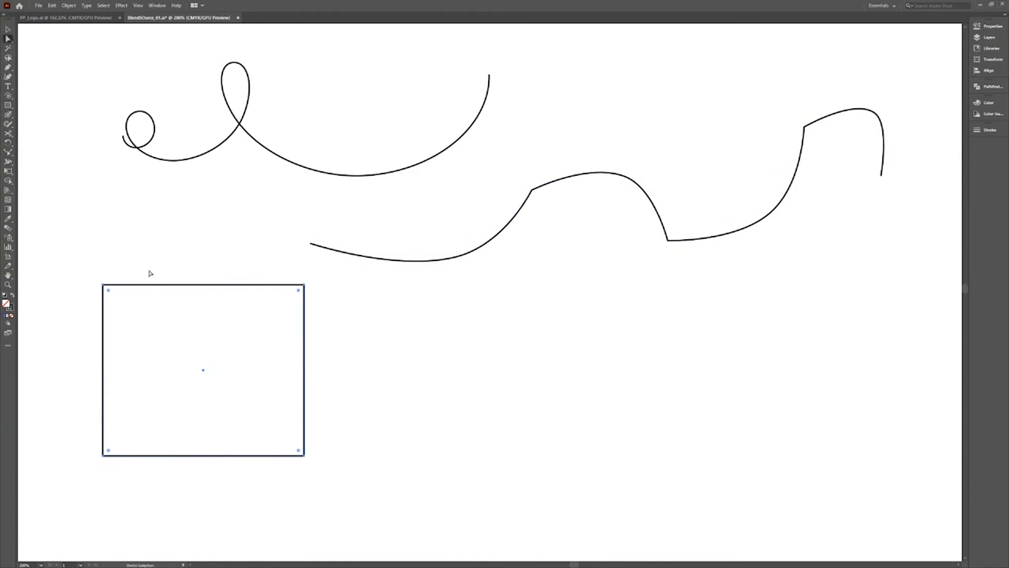
pyautogui.click(7, 152)
pyautogui.moveTo(202, 285); pyautogui.dragTo(203, 335)
pyautogui.moveTo(305, 379); pyautogui.dragTo(265, 374)
pyautogui.moveTo(181, 456); pyautogui.dragTo(178, 427)
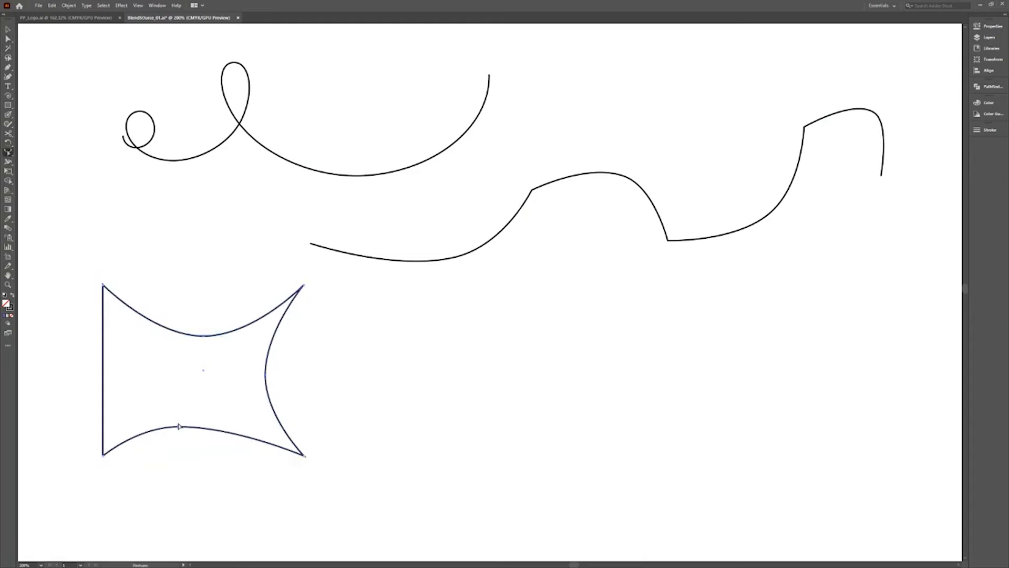
pyautogui.moveTo(103, 378); pyautogui.dragTo(56, 374)
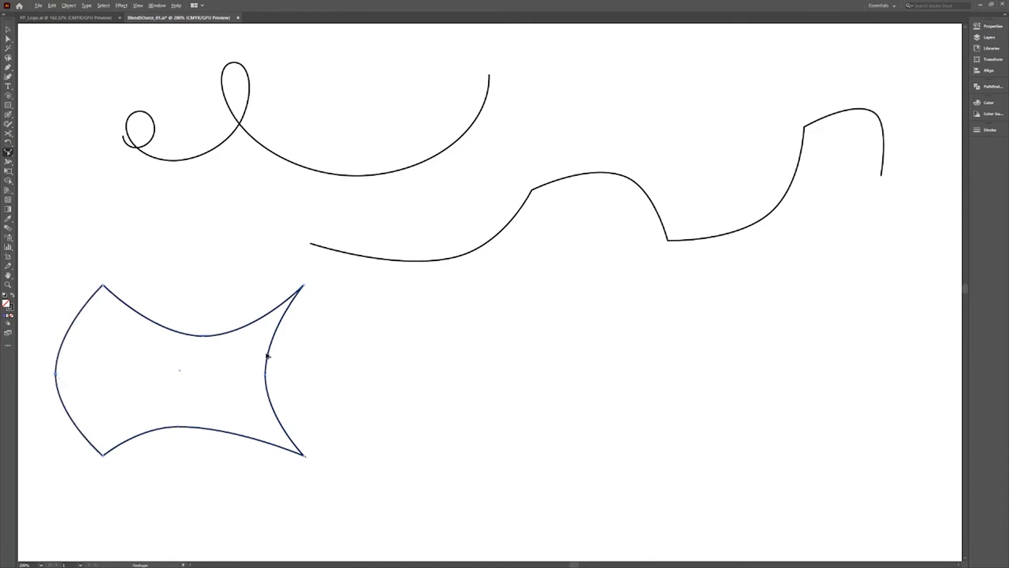
# - Place a copy of the bent rectangle on the artboard's right side and reposition the artwork with the Selection tool
pyautogui.keyDown('alt'); pyautogui.moveTo(269, 365); pyautogui.dragTo(842, 337); pyautogui.keyUp('alt')
pyautogui.press('v')
pyautogui.moveTo(323, 347); pyautogui.dragTo(489, 434)
pyautogui.click(302, 336)
pyautogui.moveTo(301, 335); pyautogui.dragTo(535, 328)
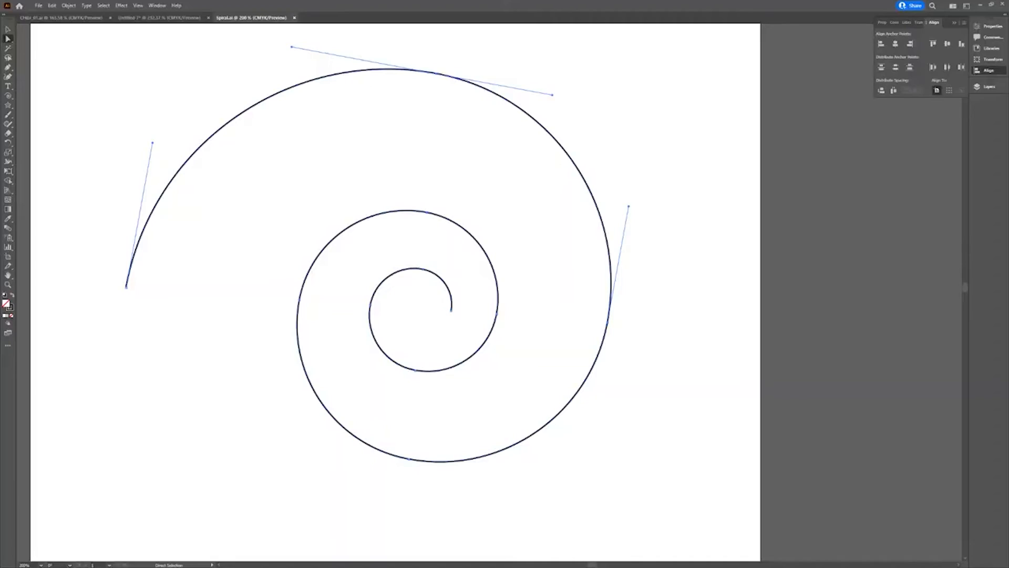
# - Save the spiral document under a new version setting, choosing a legacy Illustrator format
pyautogui.click(38, 6)
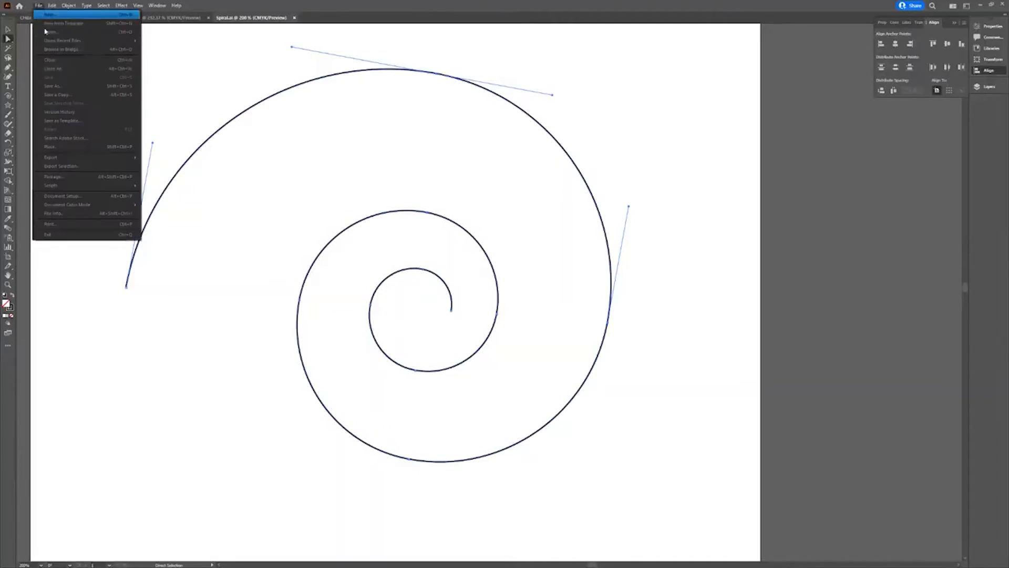
pyautogui.click(64, 85)
pyautogui.click(499, 177)
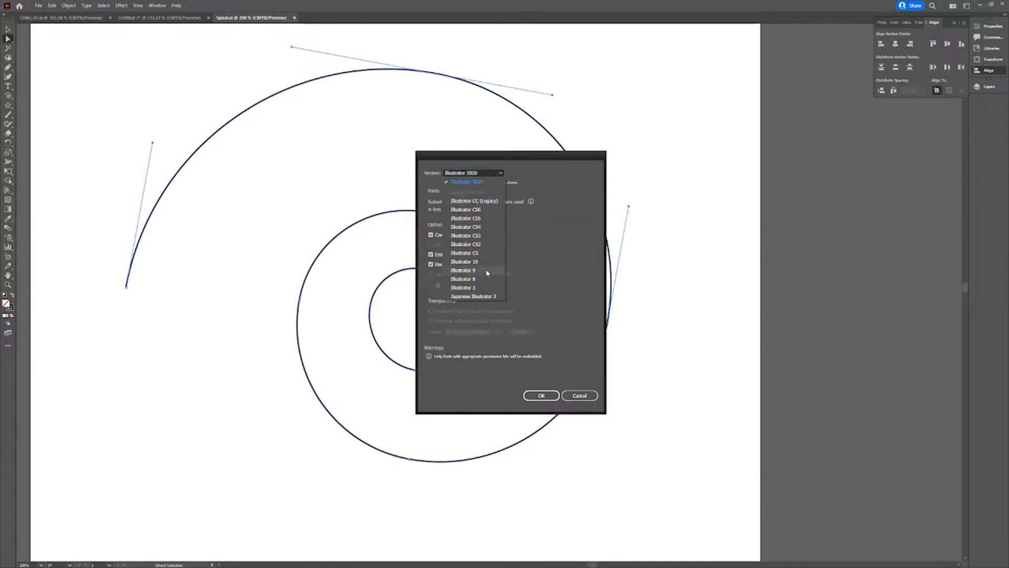
pyautogui.click(486, 275)
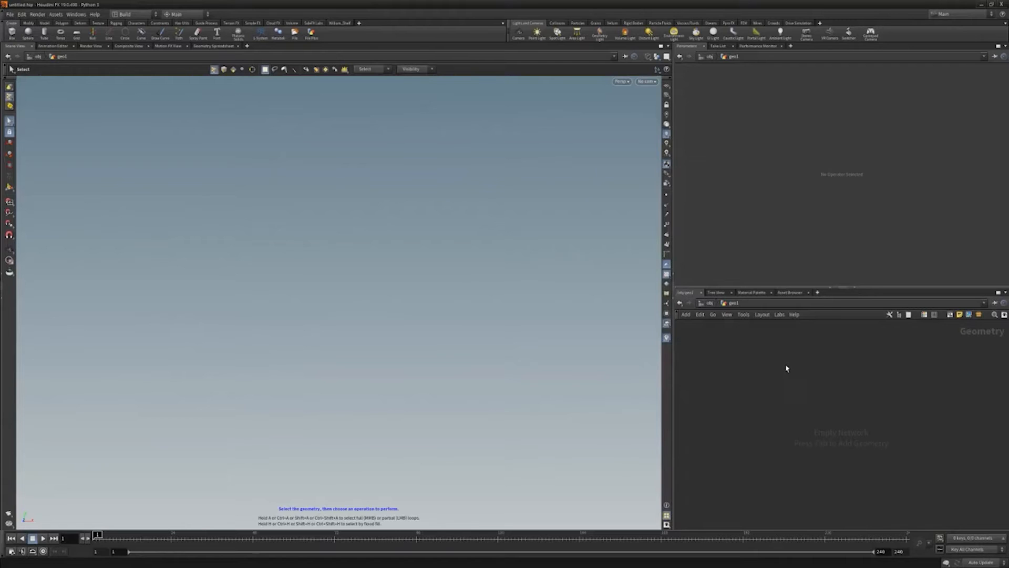
# - Switch to Houdini, add a File node to the empty geometry network and load Spiral.ai into it
pyautogui.press('Tab')
pyautogui.write('file')
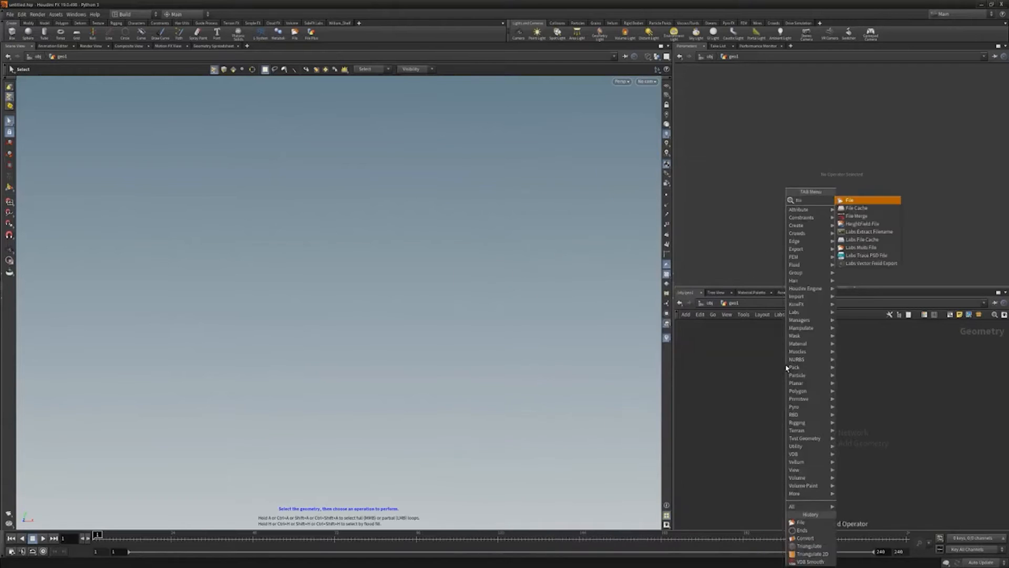
pyautogui.press('Return')
pyautogui.click(781, 365)
pyautogui.click(1001, 90)
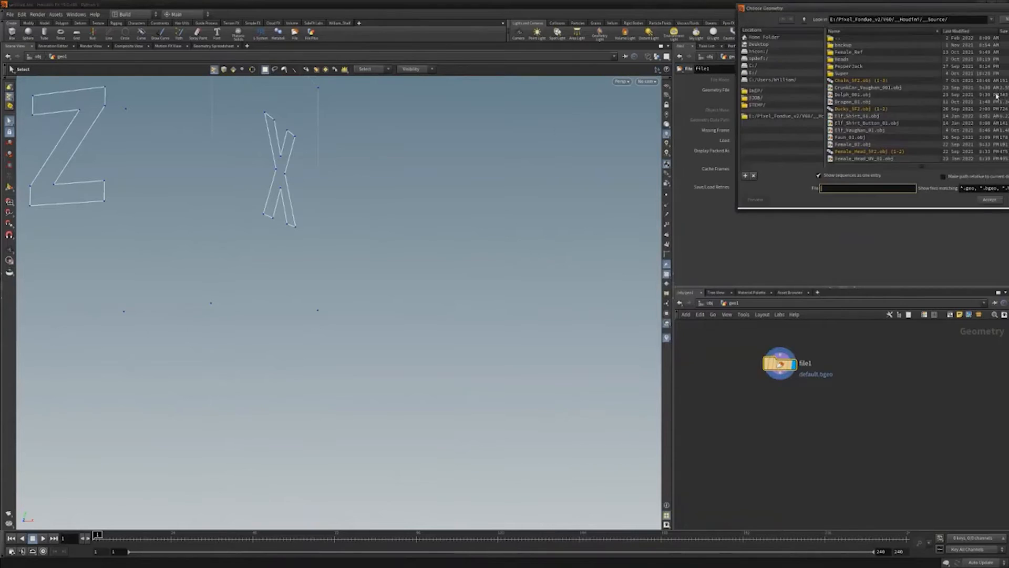
pyautogui.click(856, 131)
pyautogui.click(992, 202)
# - Connect an Ends node below the File node and change its Close U option
pyautogui.click(780, 381)
pyautogui.click(781, 405)
pyautogui.press('Return')
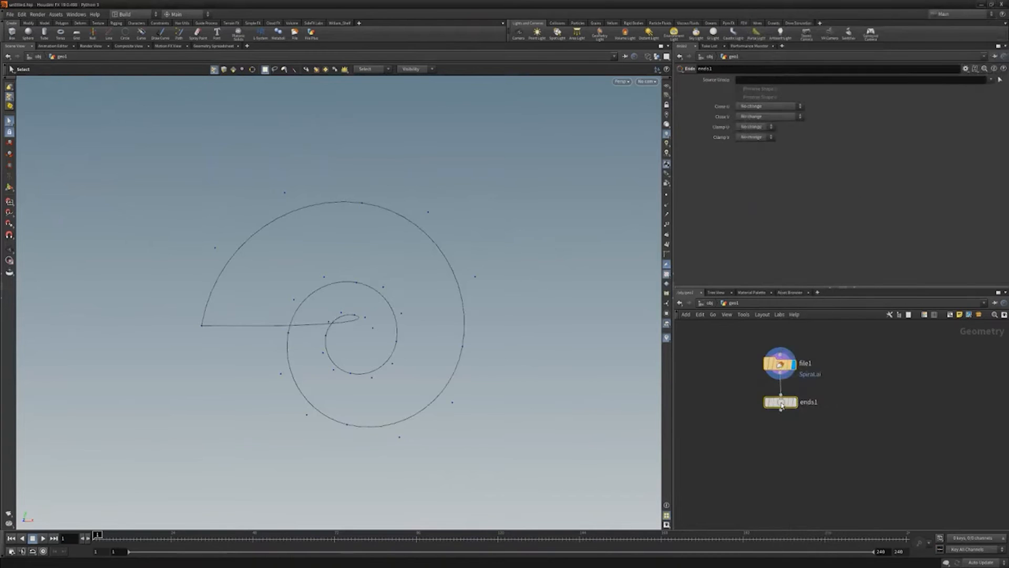
pyautogui.click(801, 108)
pyautogui.click(775, 122)
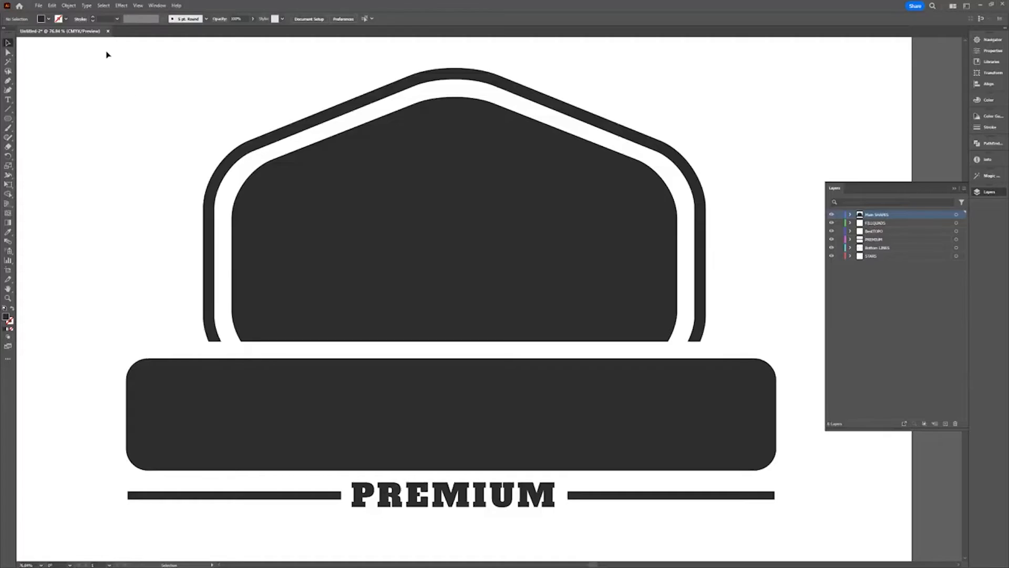
# - Switch to Illustrator, select all the badge artwork and its six layers, and reverse the layer order
pyautogui.moveTo(106, 51); pyautogui.dragTo(804, 518)
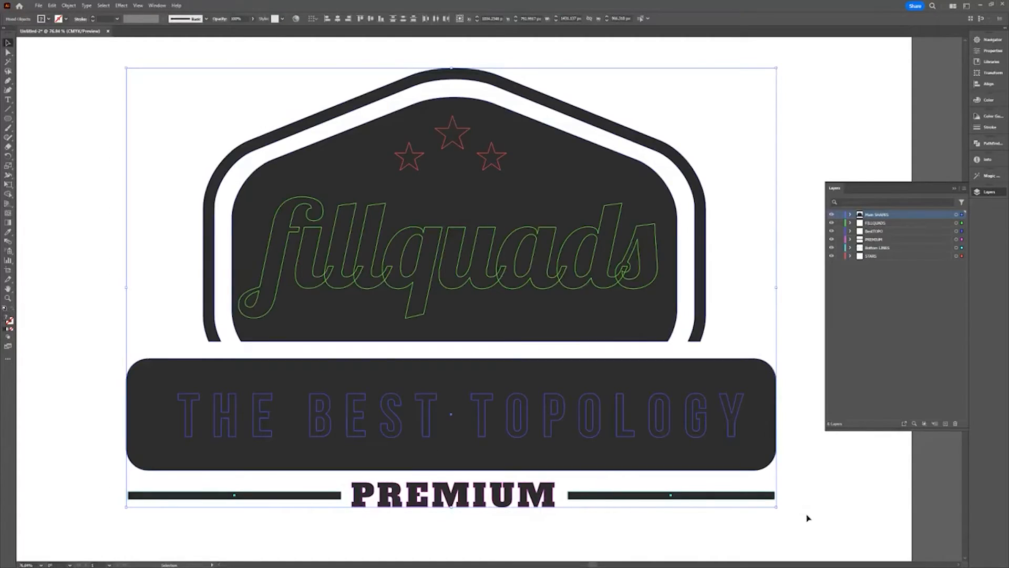
pyautogui.keyDown('shift'); pyautogui.click(877, 257); pyautogui.keyUp('shift')
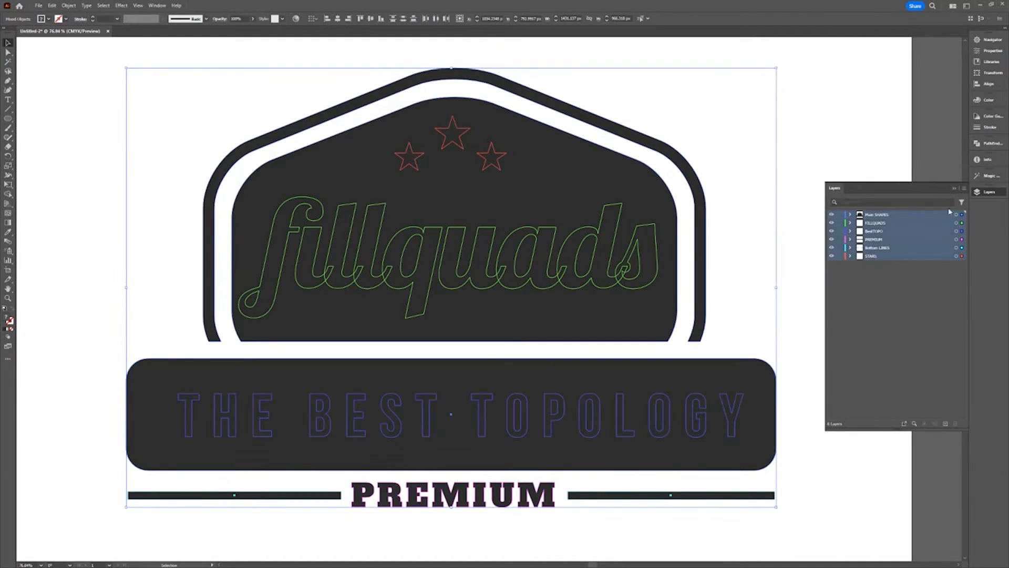
pyautogui.click(965, 189)
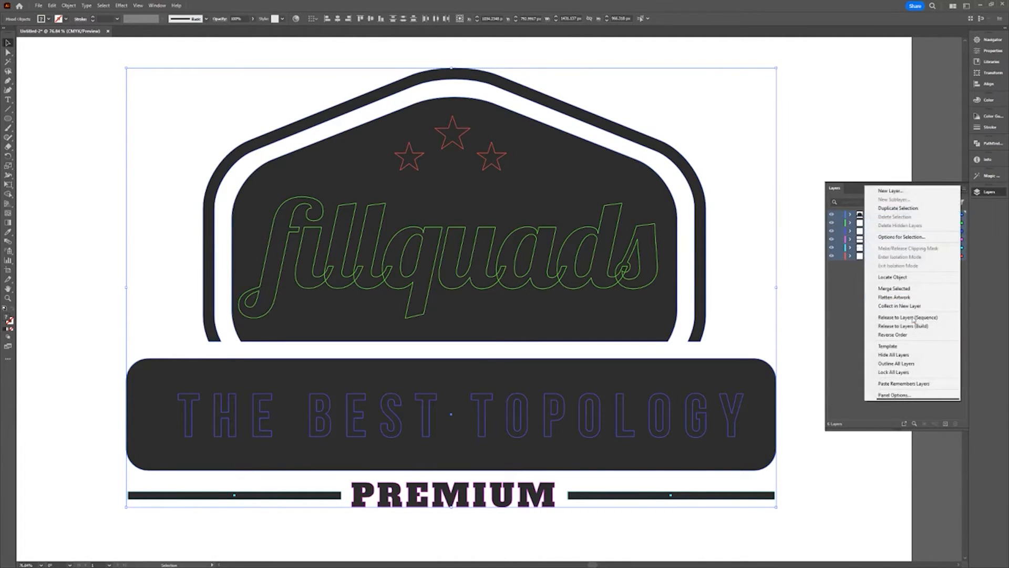
pyautogui.click(920, 335)
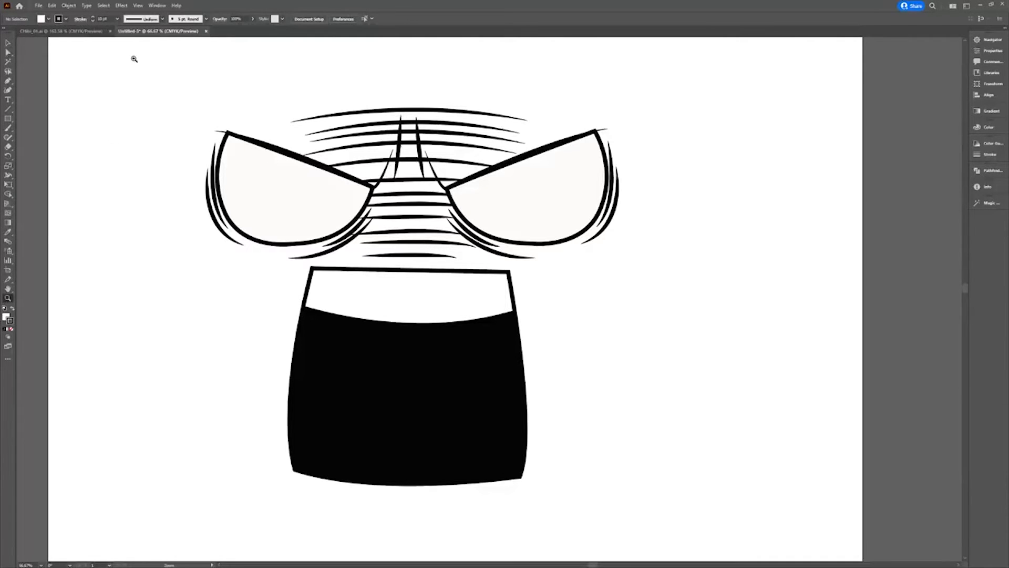
# - Turn on Pixel Preview and examine the line work between the character's eyes up close
pyautogui.click(140, 6)
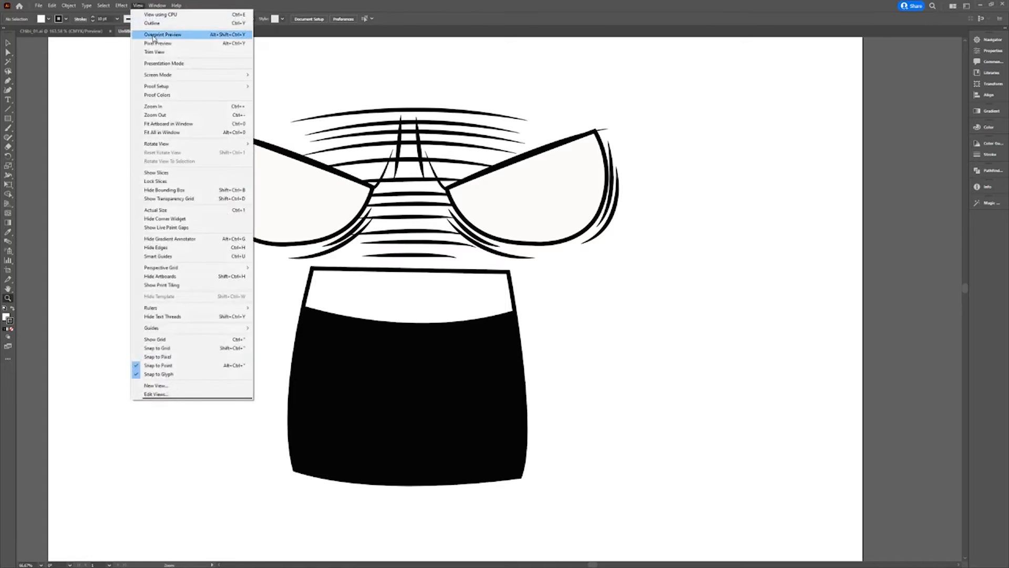
pyautogui.click(158, 55)
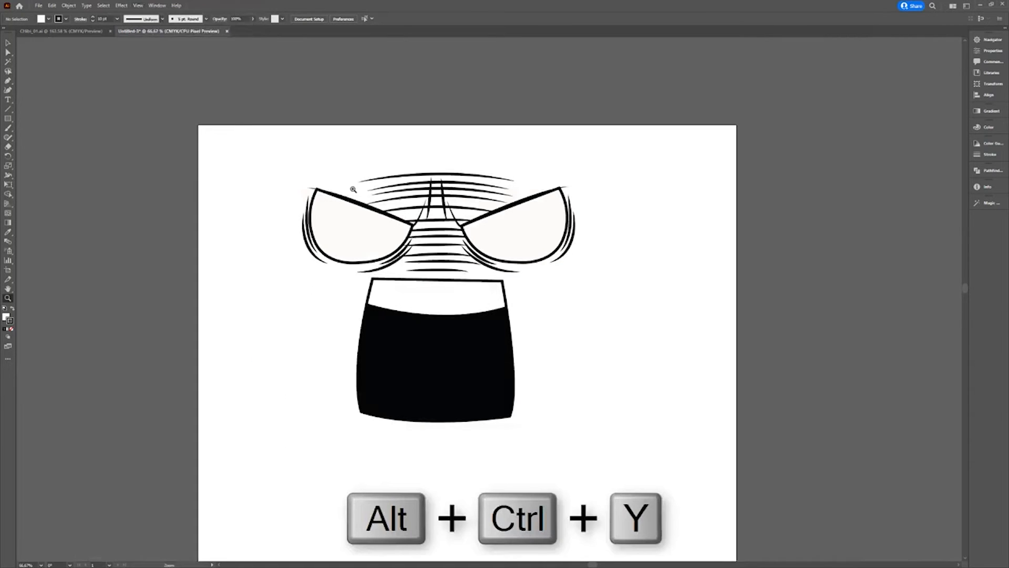
pyautogui.moveTo(465, 271); pyautogui.dragTo(499, 294)
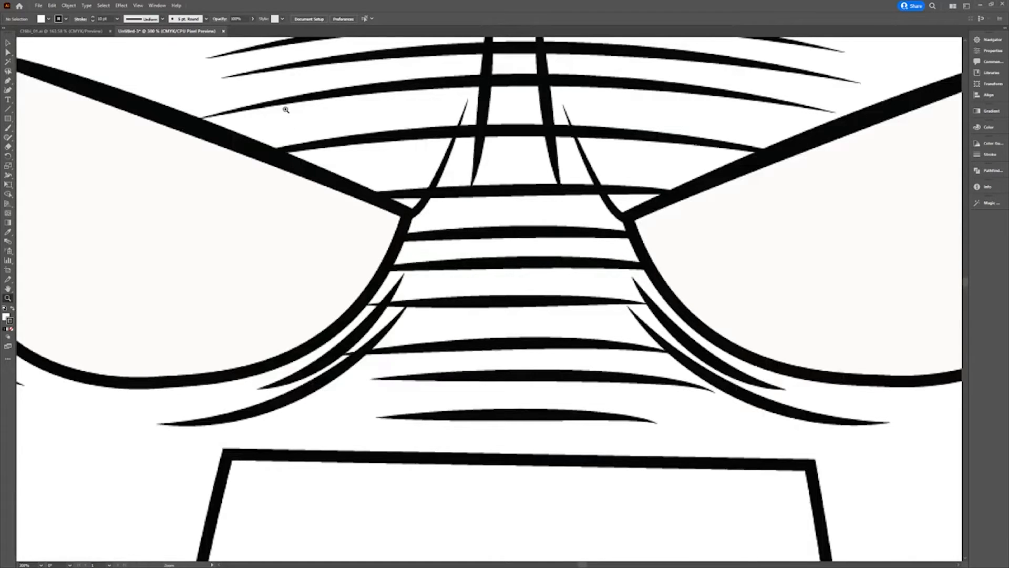
pyautogui.moveTo(281, 103); pyautogui.dragTo(560, 270)
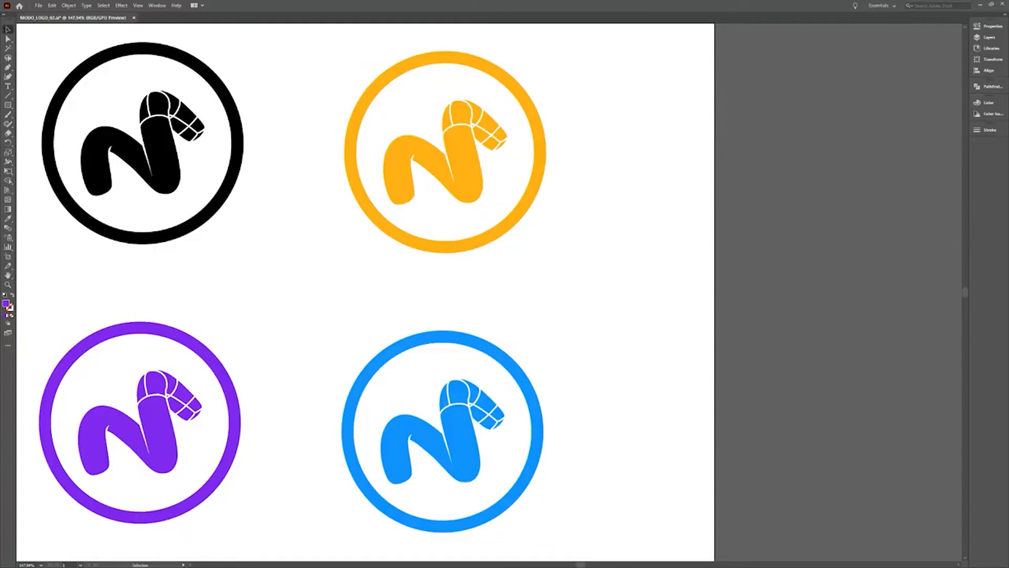
# - Save a new custom view of the circular logo artwork
pyautogui.click(137, 6)
pyautogui.click(198, 326)
pyautogui.click(506, 301)
# - Save another custom view framed closely on the orange logo
pyautogui.scroll(5, 461, 296)
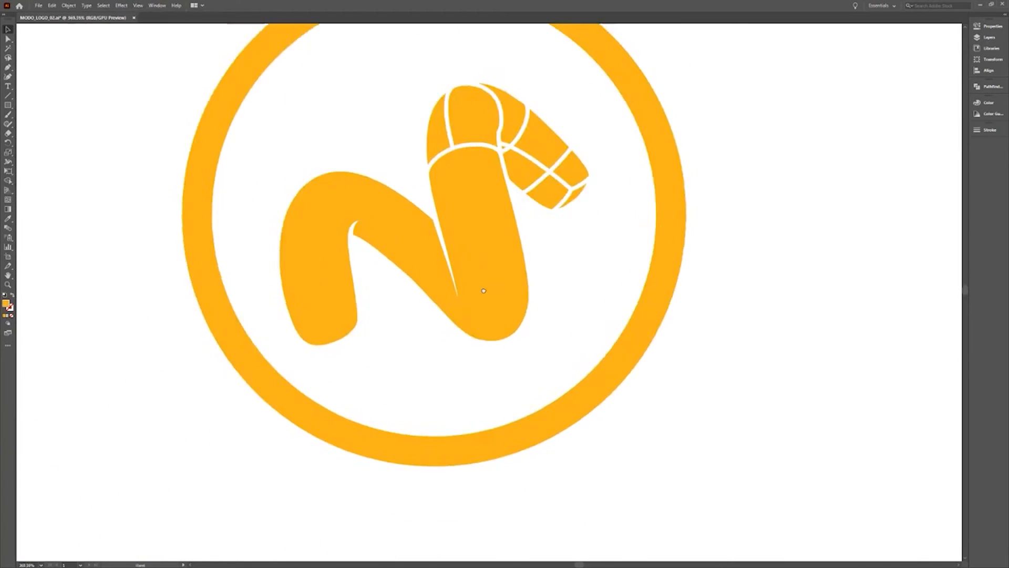
pyautogui.scroll(3, 482, 288)
pyautogui.click(138, 6)
pyautogui.click(153, 334)
pyautogui.click(511, 299)
# - Frame the blue circular logo closely, switch the display to Outline mode and save it as a new custom view
pyautogui.doubleClick(8, 276)
pyautogui.moveTo(521, 390); pyautogui.dragTo(620, 417)
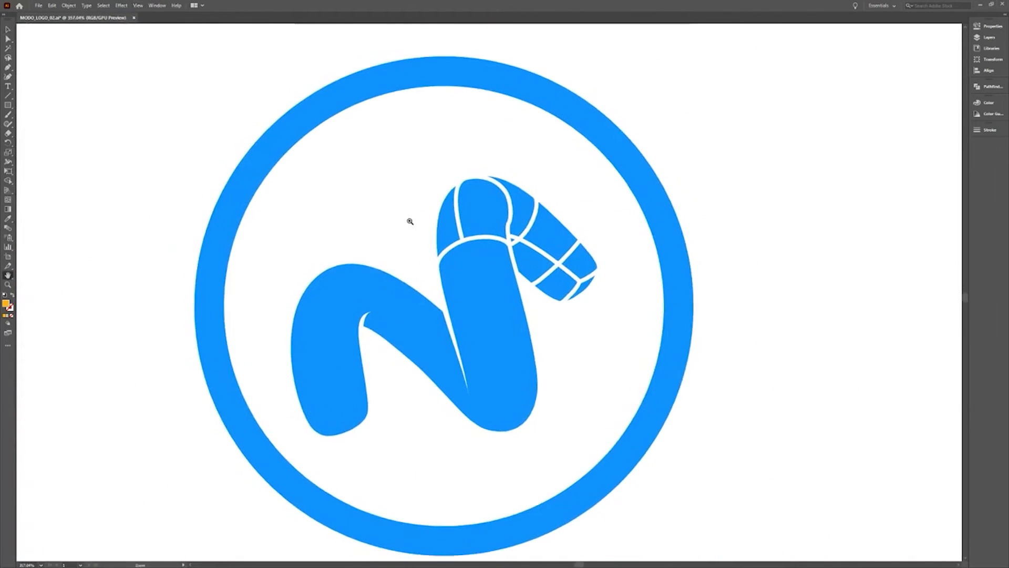
pyautogui.click(138, 5)
pyautogui.click(152, 23)
pyautogui.click(138, 5)
pyautogui.click(166, 347)
pyautogui.click(507, 301)
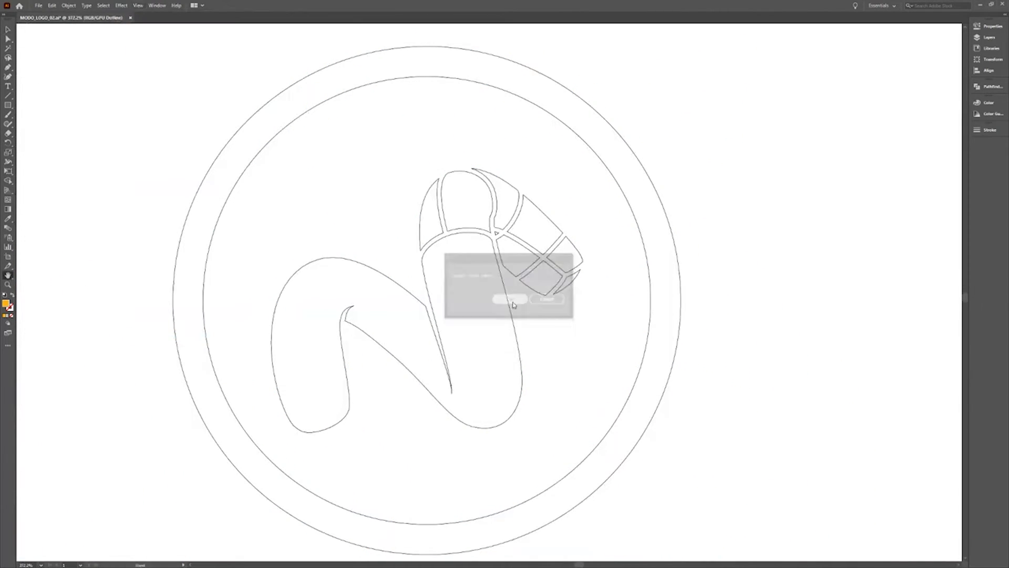
# - Recall the saved views New View 1, New View 2 and New View 3 in turn, and return to New View 1
pyautogui.click(139, 6)
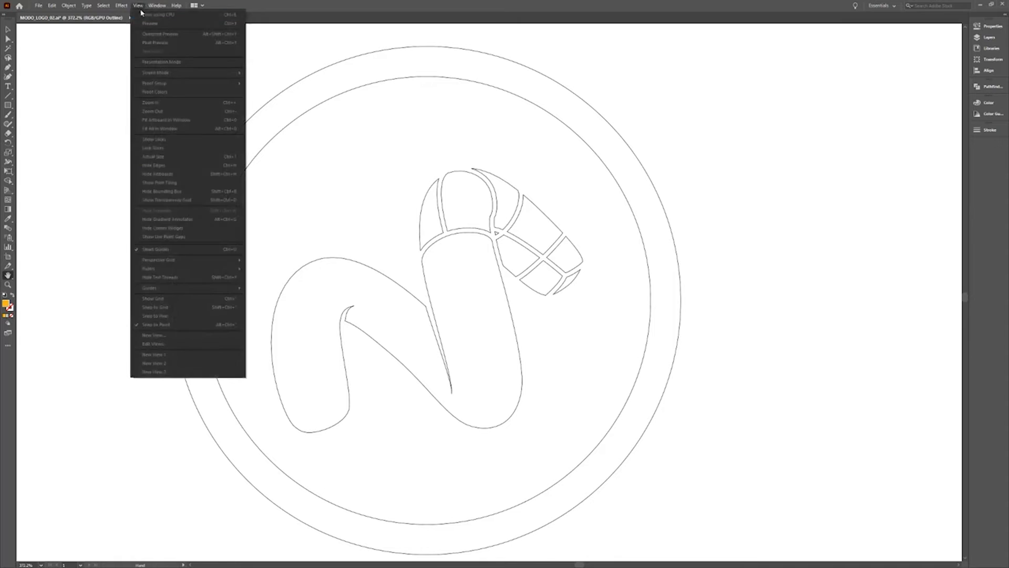
pyautogui.click(171, 356)
pyautogui.click(139, 6)
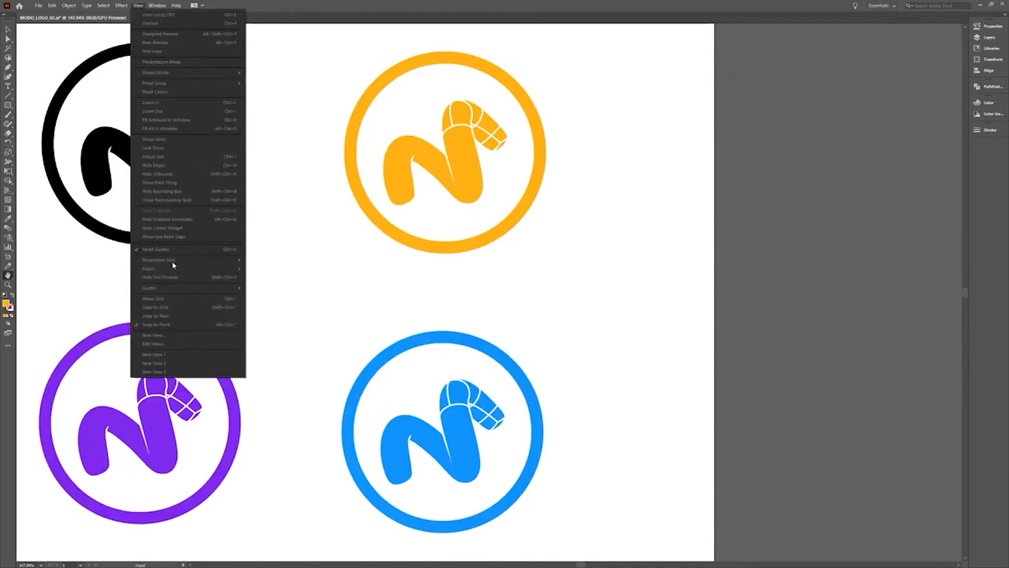
pyautogui.click(181, 360)
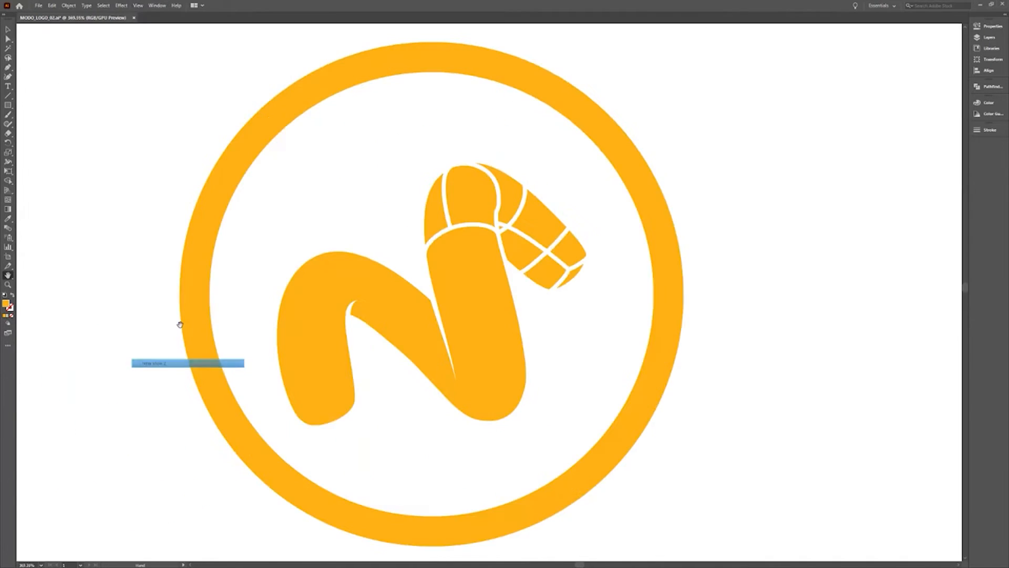
pyautogui.click(137, 5)
pyautogui.click(158, 371)
pyautogui.click(136, 5)
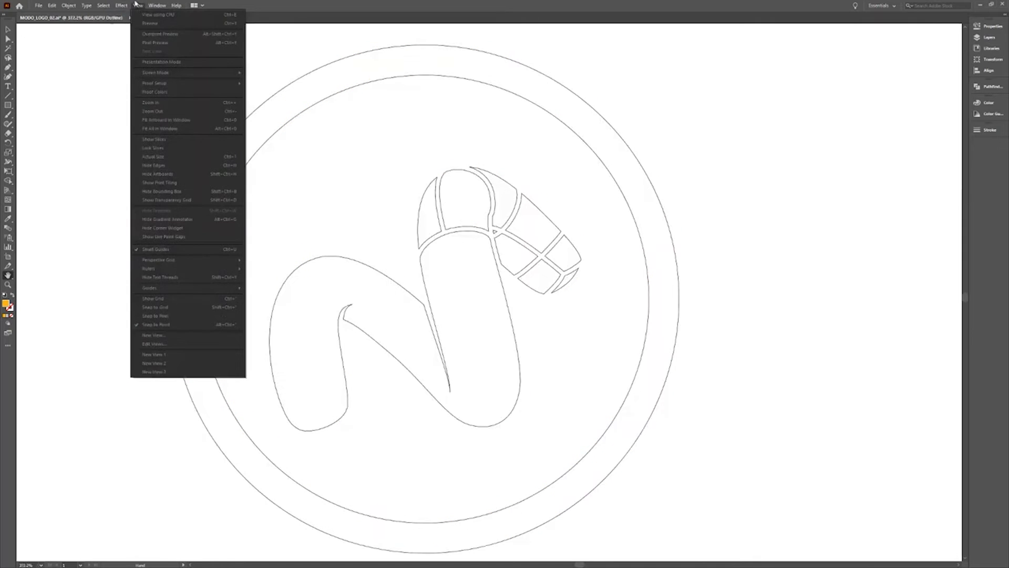
pyautogui.click(171, 354)
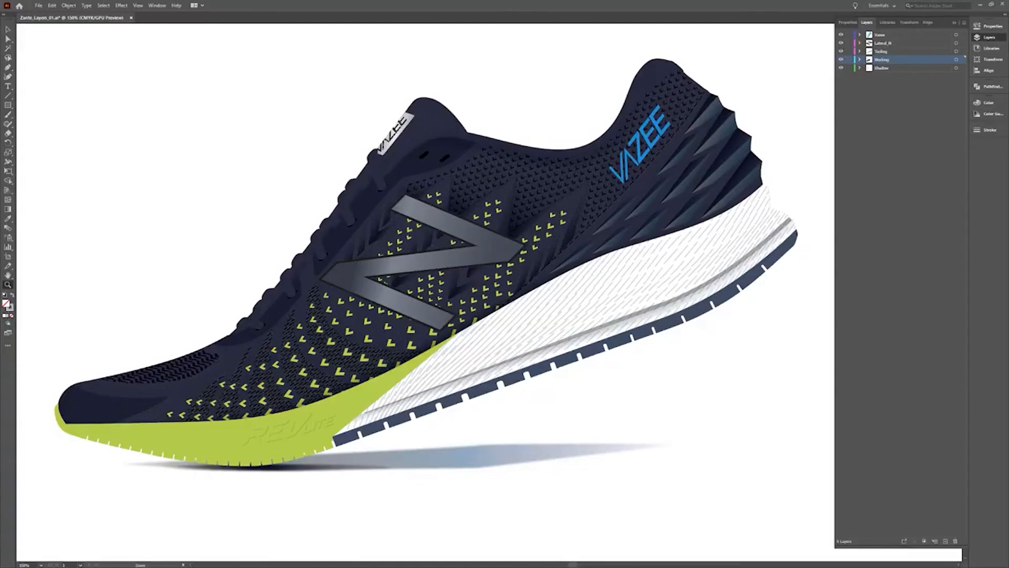
# - Toggle the whole shoe illustration repeatedly between Outline and Preview mode, ending in Preview
pyautogui.click(140, 7)
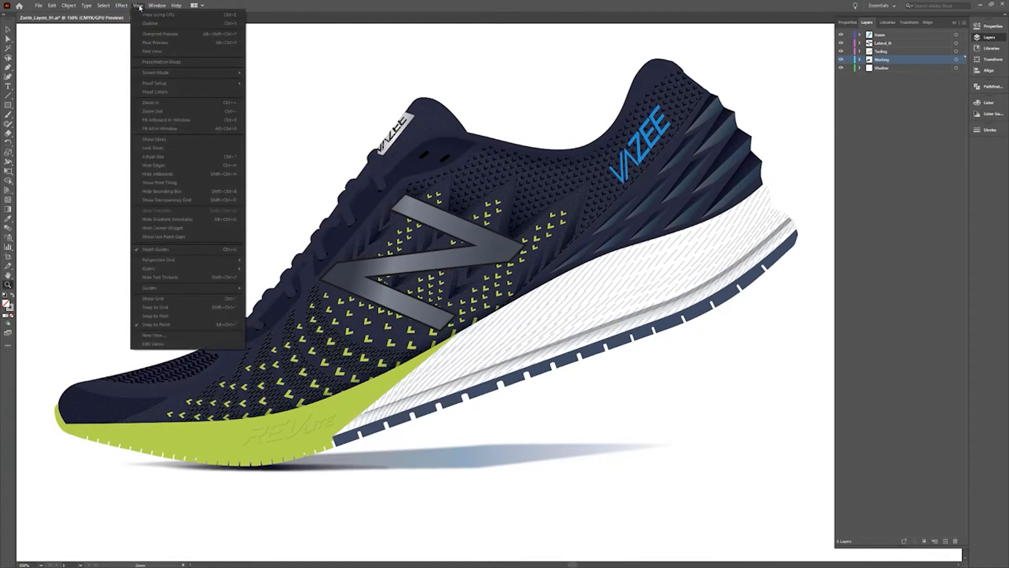
pyautogui.click(148, 25)
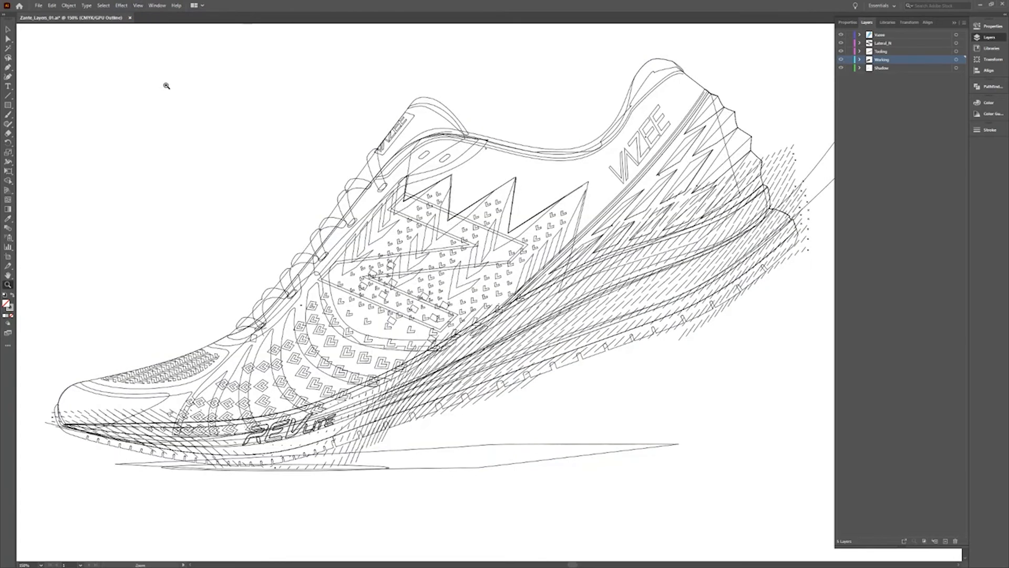
pyautogui.hotkey('ctrl', 'y')
pyautogui.hotkey('ctrl', 'y')
pyautogui.hotkey('ctrl', 'y')
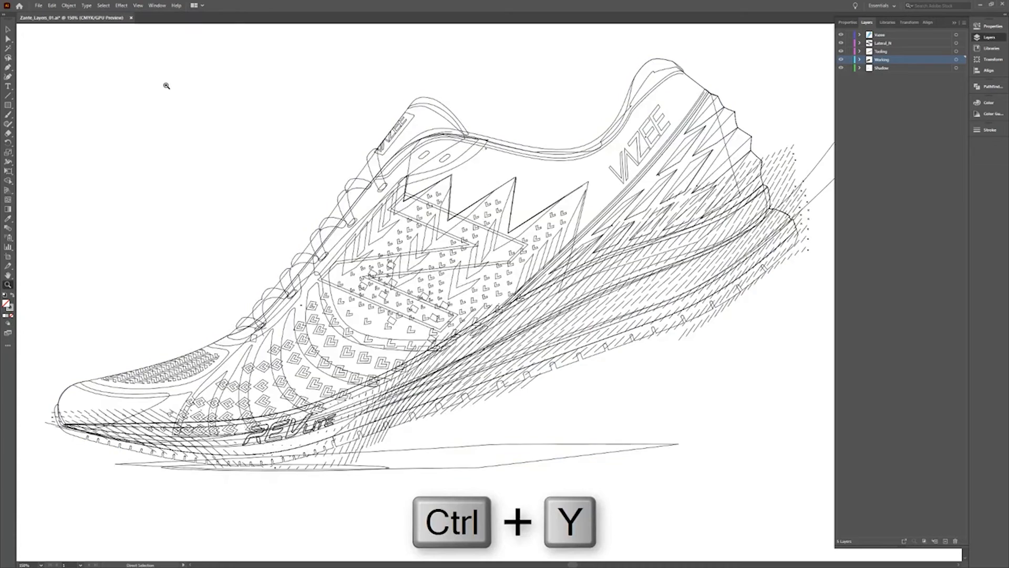
pyautogui.hotkey('ctrl', 'y')
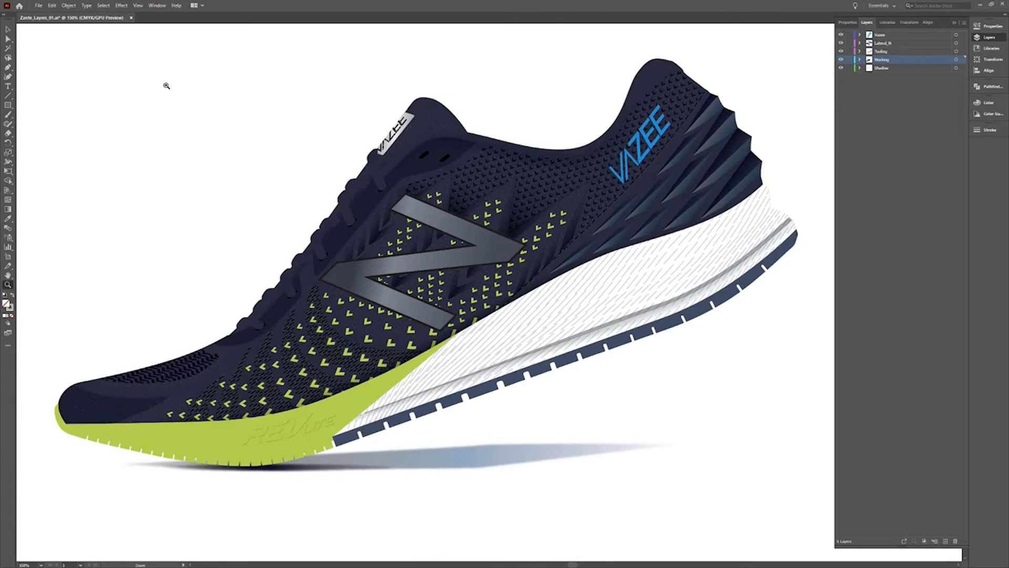
# - Toggle only the shoe's Working layer between Outline and Preview display, ending in Preview
pyautogui.keyDown('ctrl'); pyautogui.click(842, 60); pyautogui.keyUp('ctrl')
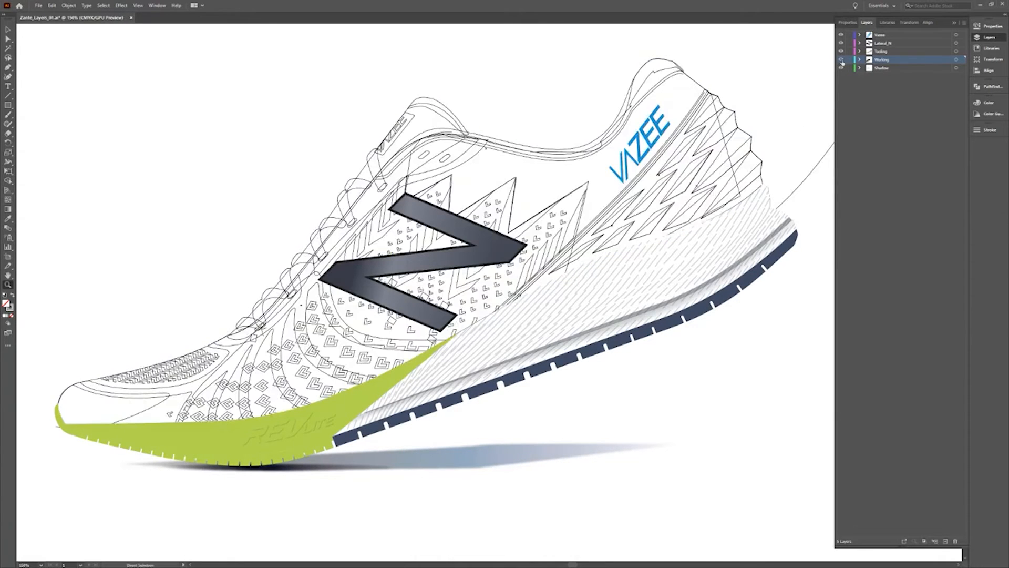
pyautogui.keyDown('ctrl'); pyautogui.click(842, 61); pyautogui.keyUp('ctrl')
pyautogui.keyDown('ctrl'); pyautogui.click(842, 60); pyautogui.keyUp('ctrl')
pyautogui.keyDown('ctrl'); pyautogui.click(842, 60); pyautogui.keyUp('ctrl')
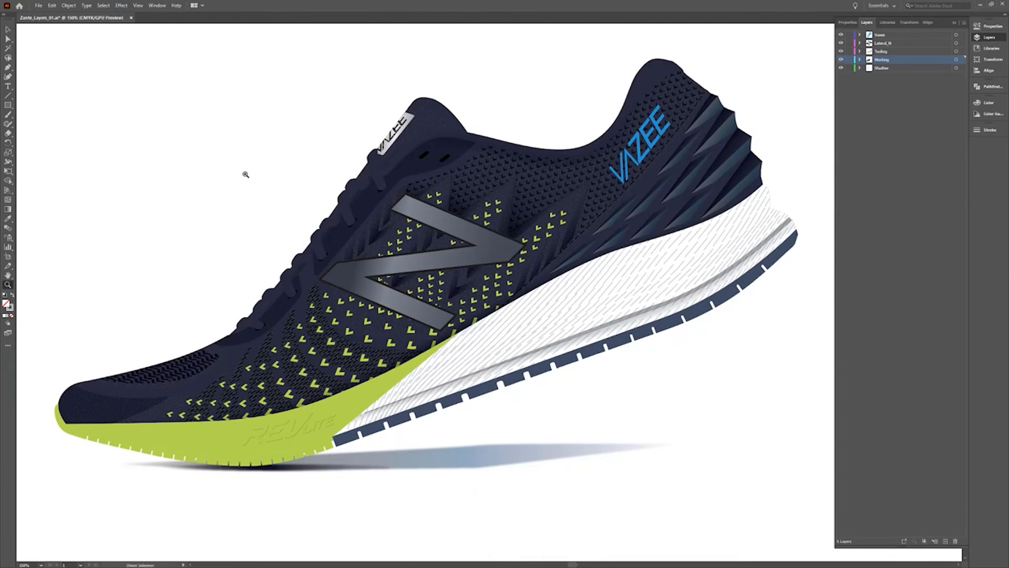
# - Switch the shoe illustration to Outline mode and show the Navigator
pyautogui.hotkey('ctrl', 'y')
pyautogui.click(157, 5)
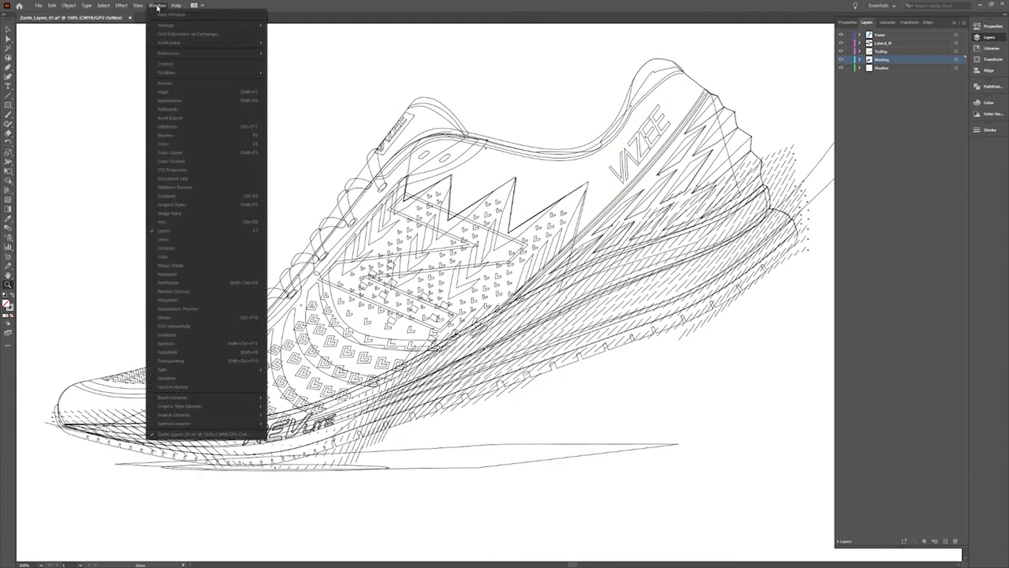
pyautogui.click(181, 273)
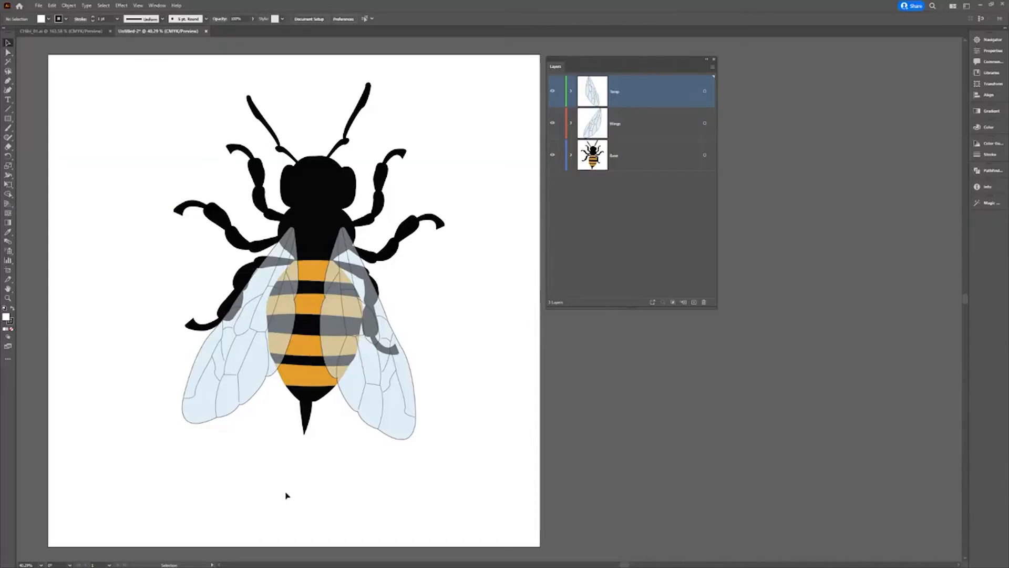
# - Move the bee's right-hand wing from the Temp layer to the Wings layer with Send to Current Layer, and undo the move
pyautogui.click(408, 414)
pyautogui.click(658, 130)
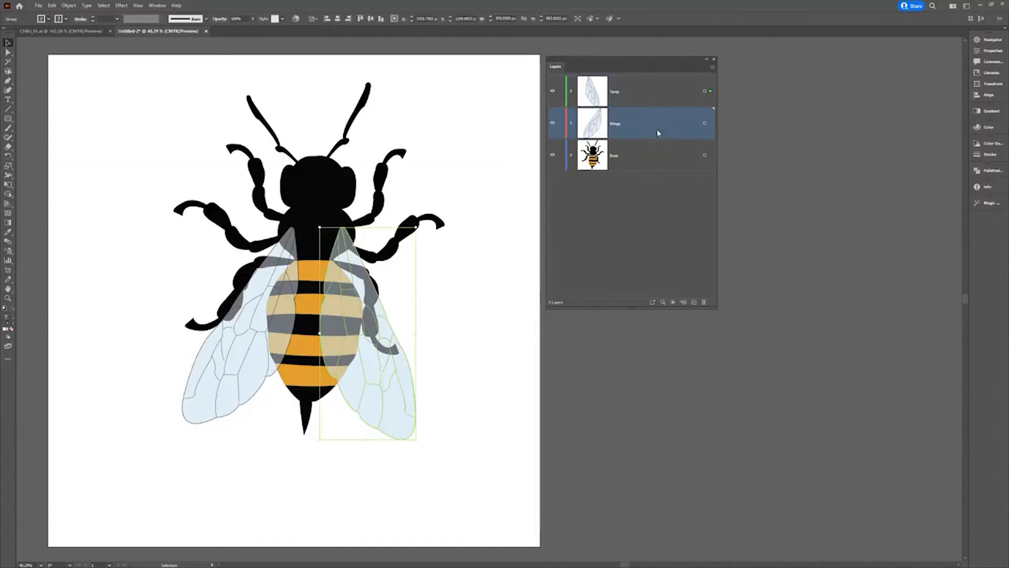
pyautogui.click(68, 5)
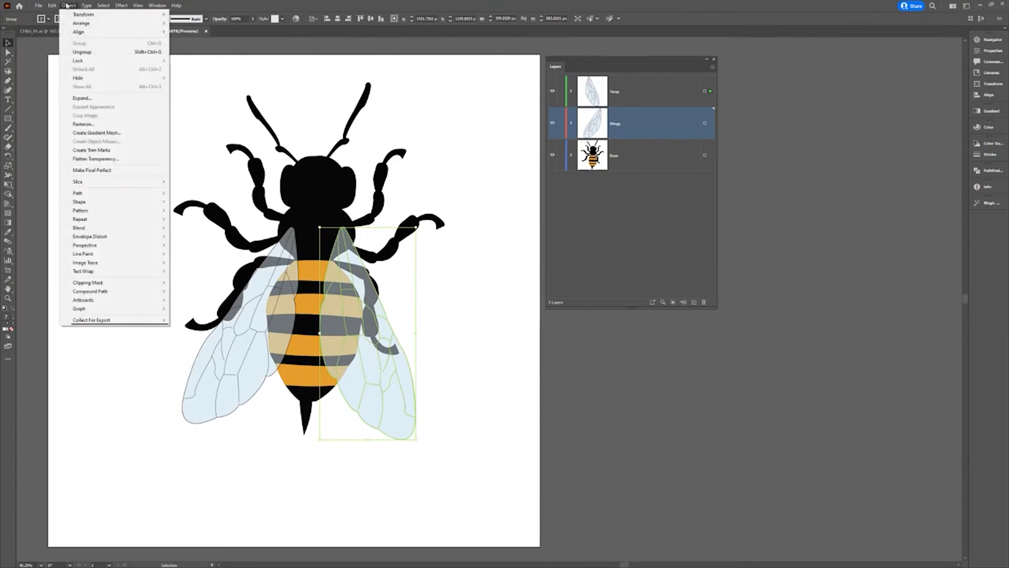
pyautogui.moveTo(85, 23)
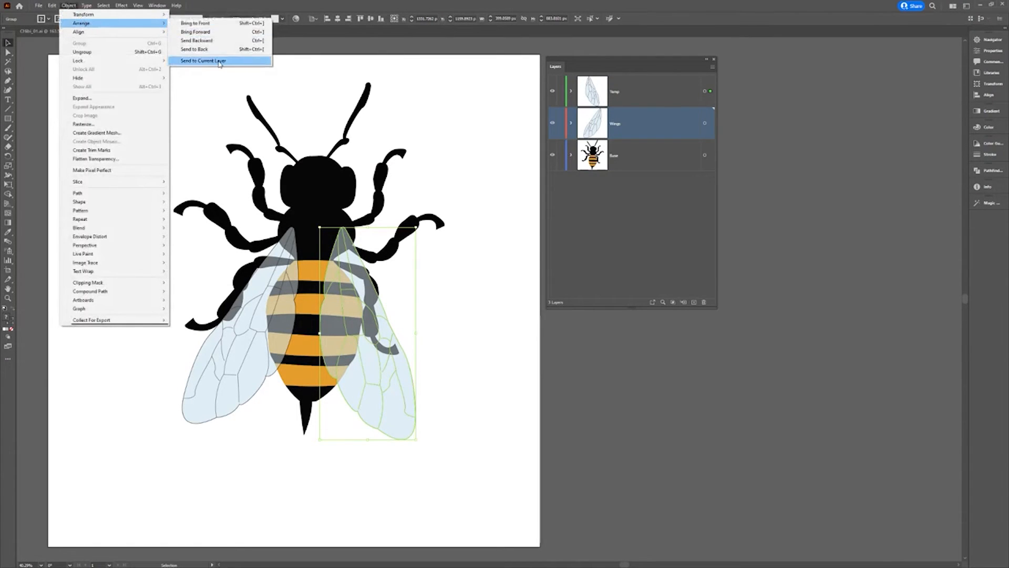
pyautogui.click(216, 62)
pyautogui.hotkey('ctrl', 'z')
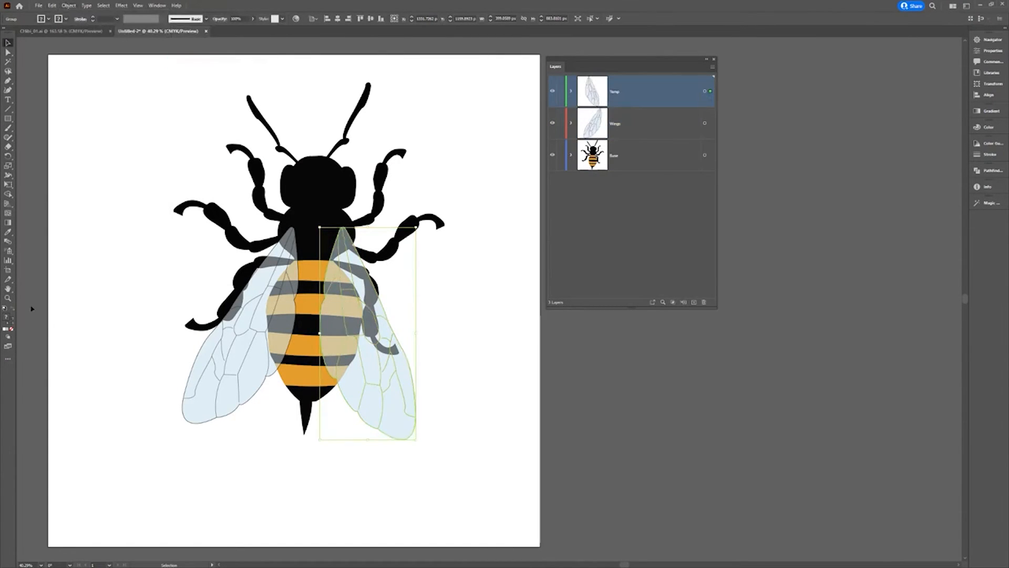
# - Cut the bee's right-hand wing, paste it in place on the Wings layer, and undo the paste and cut
pyautogui.hotkey('ctrl', 'x')
pyautogui.click(631, 127)
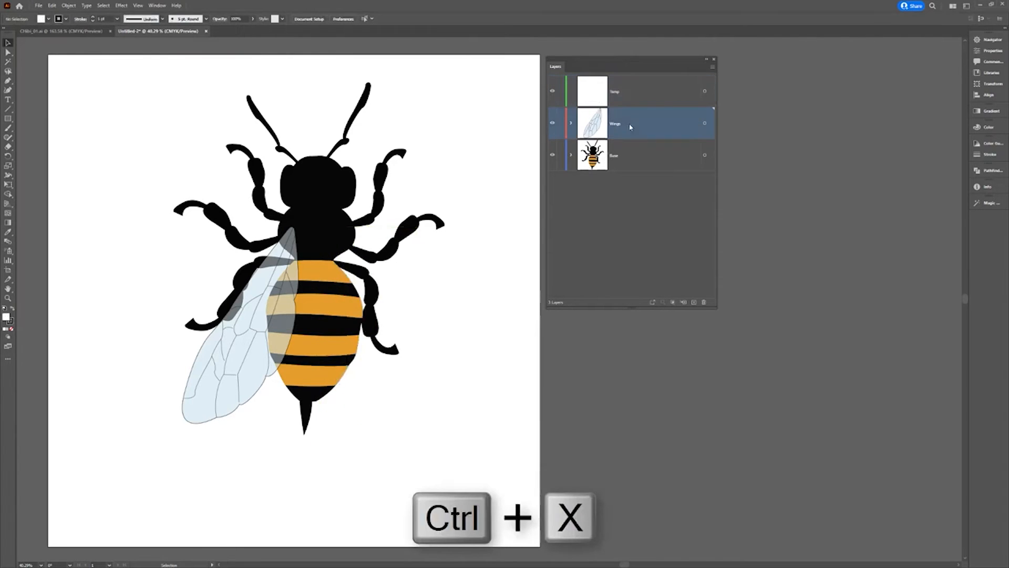
pyautogui.hotkey('ctrl', 'shift', 'v')
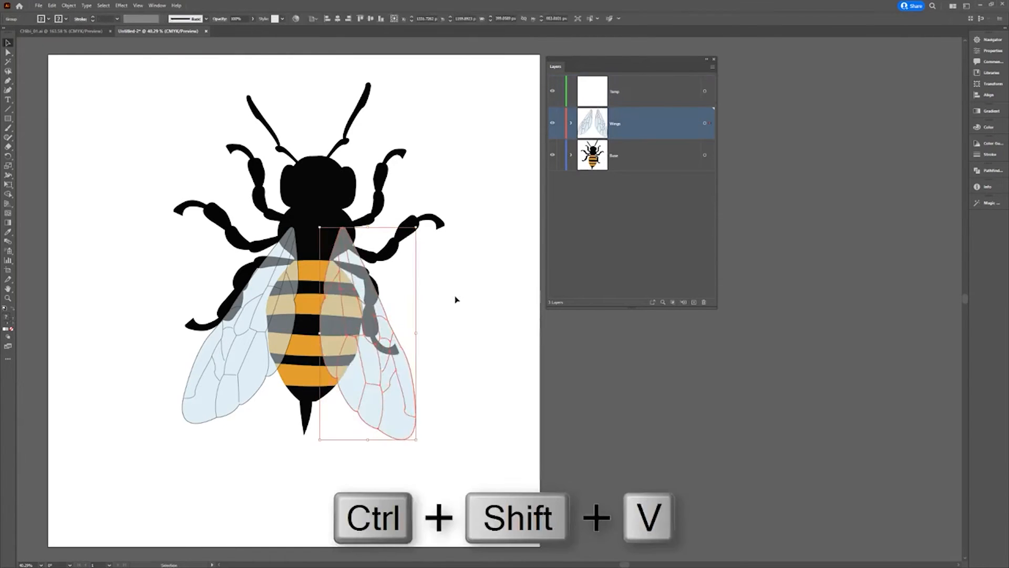
pyautogui.hotkey('ctrl', 'z')
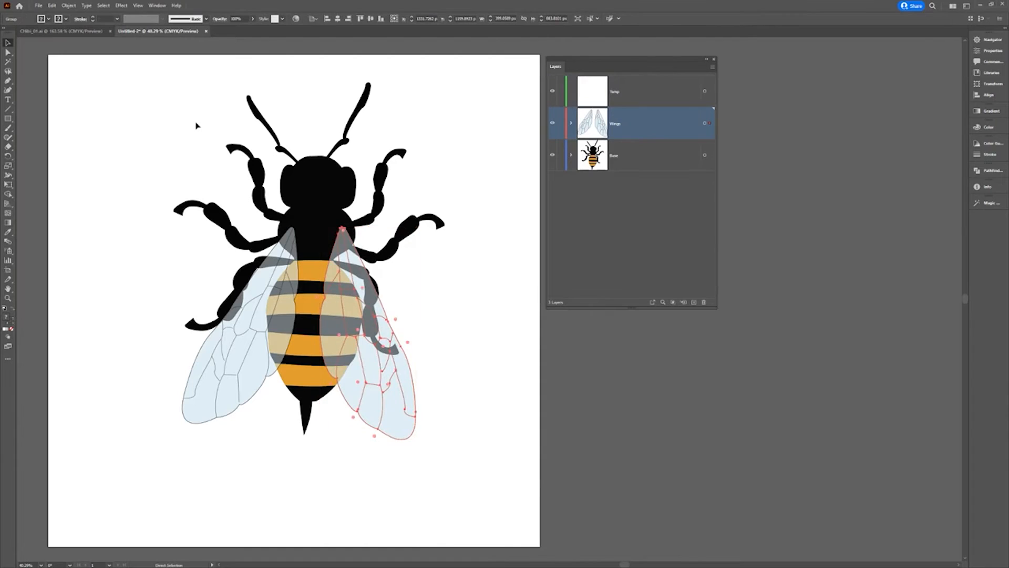
pyautogui.hotkey('ctrl', 'z')
# - Select the bee's right-hand wing and transfer its selection marker from the Temp layer to the Wings layer
pyautogui.click(169, 124)
pyautogui.click(394, 401)
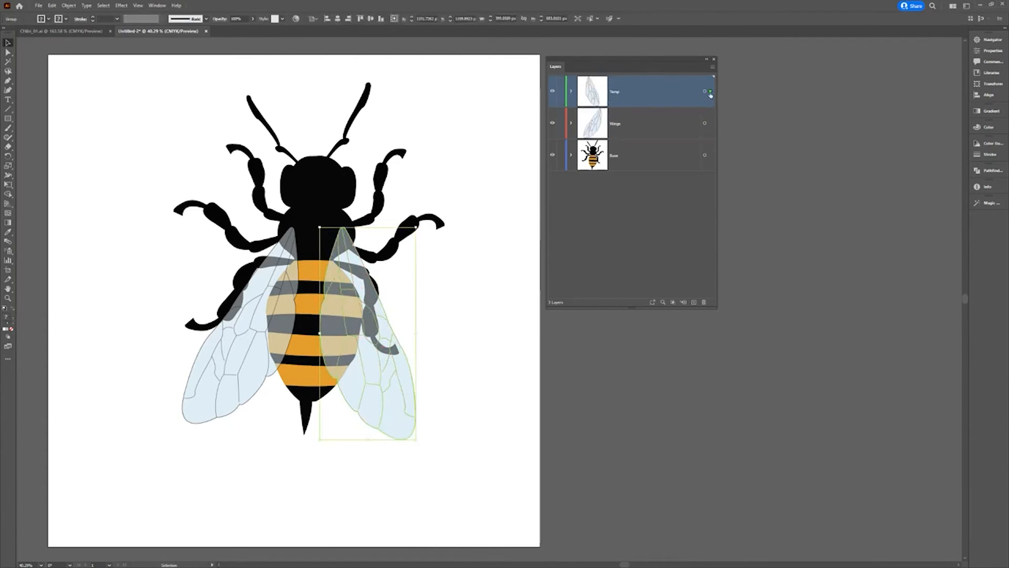
pyautogui.moveTo(709, 125); pyautogui.dragTo(710, 125)
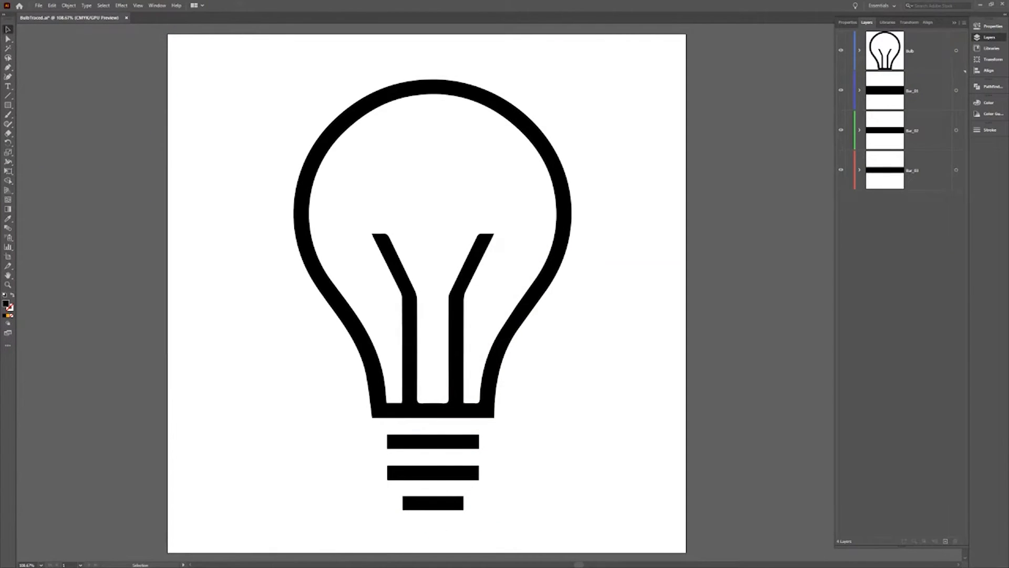
# - Merge the layers Bar_01, Bar_02 and Bar_03 into one layer and flatten all the light bulb artwork
pyautogui.click(900, 105)
pyautogui.keyDown('shift'); pyautogui.click(915, 163); pyautogui.keyUp('shift')
pyautogui.click(965, 23)
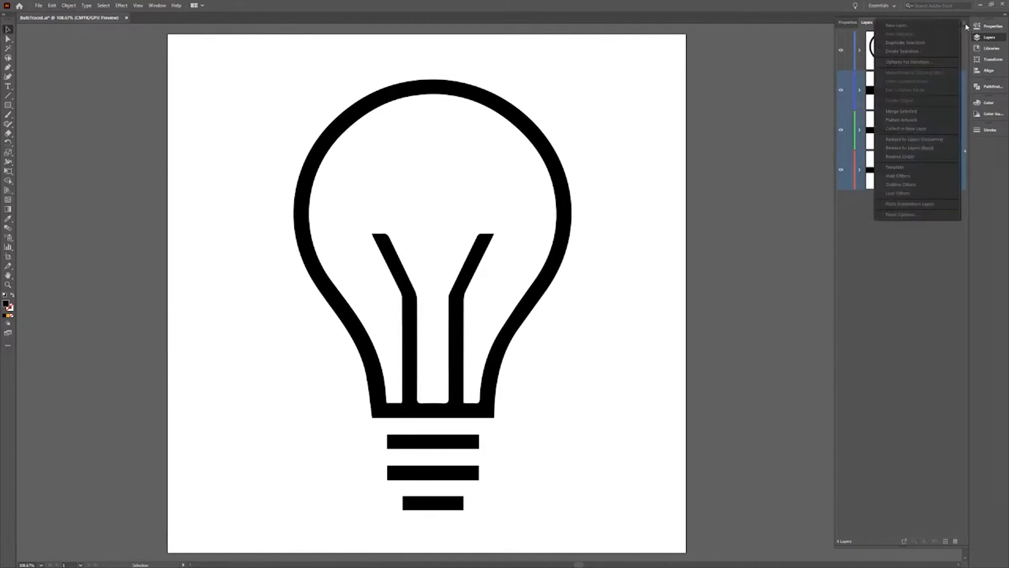
pyautogui.click(933, 113)
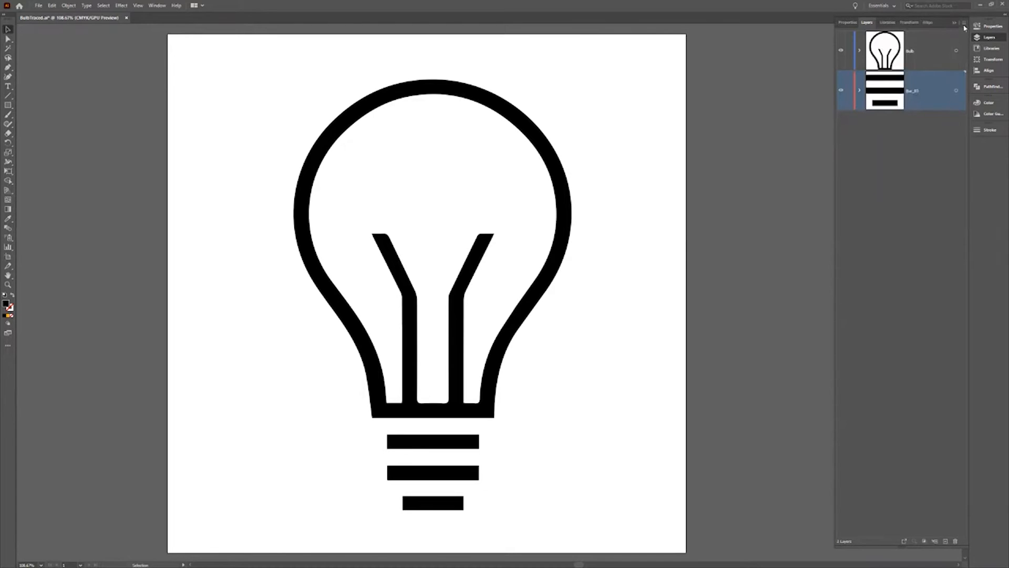
pyautogui.click(964, 23)
pyautogui.click(942, 120)
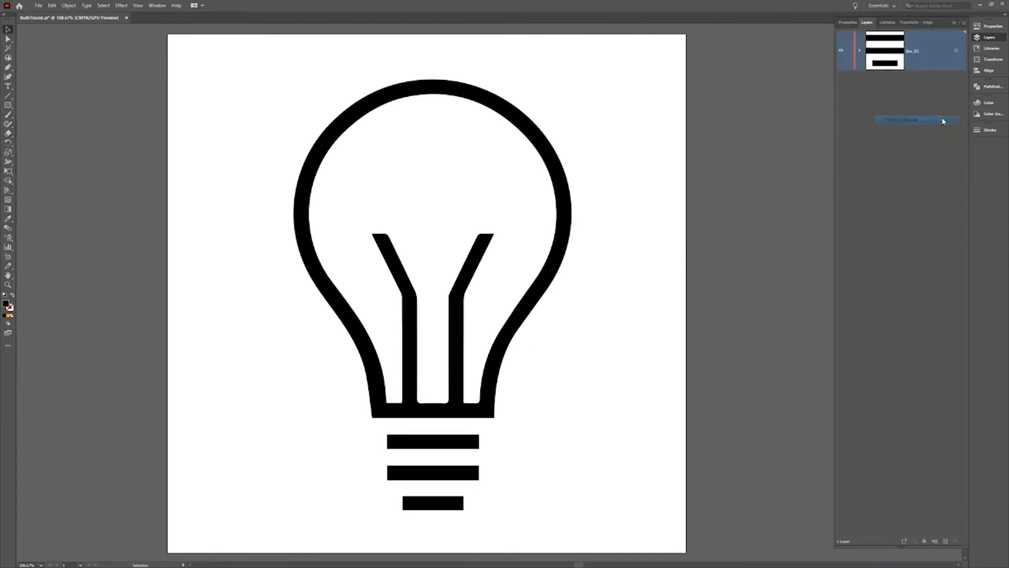
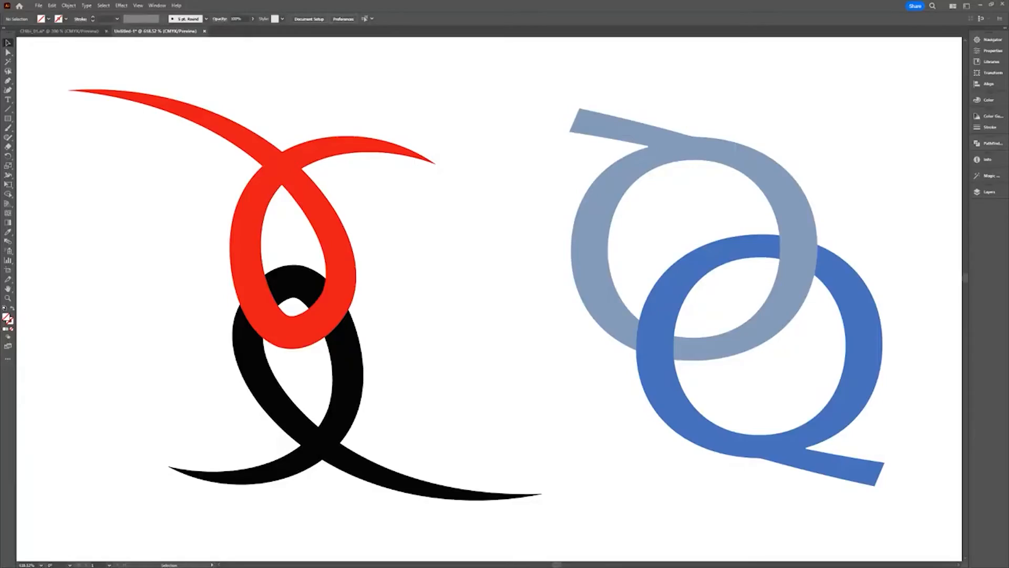
# - Intertwine the red and black loops, bringing the black loop in front of the red one at their right-hand overlap
pyautogui.moveTo(86, 166); pyautogui.dragTo(417, 443)
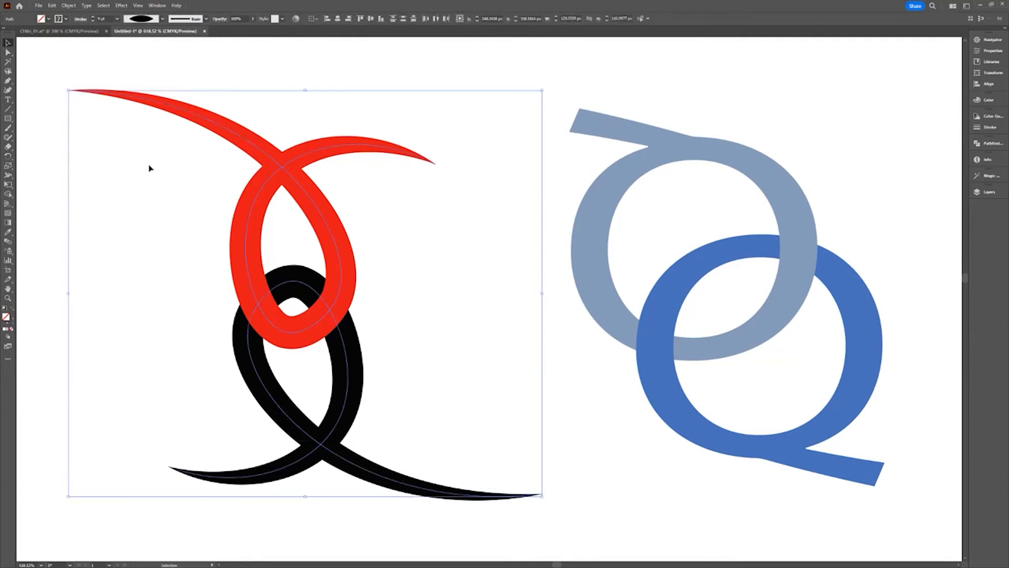
pyautogui.click(69, 5)
pyautogui.moveTo(131, 236)
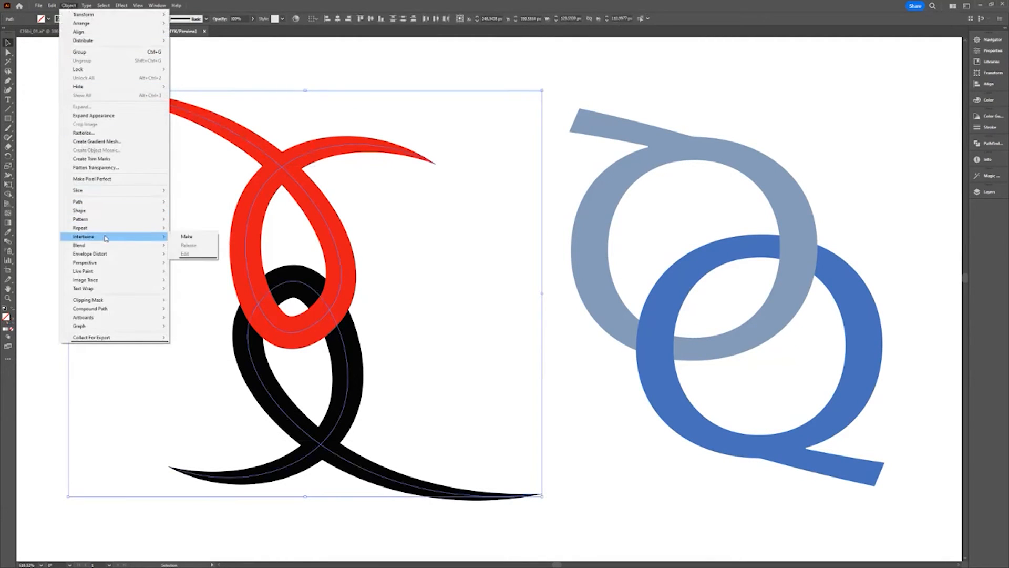
pyautogui.click(193, 239)
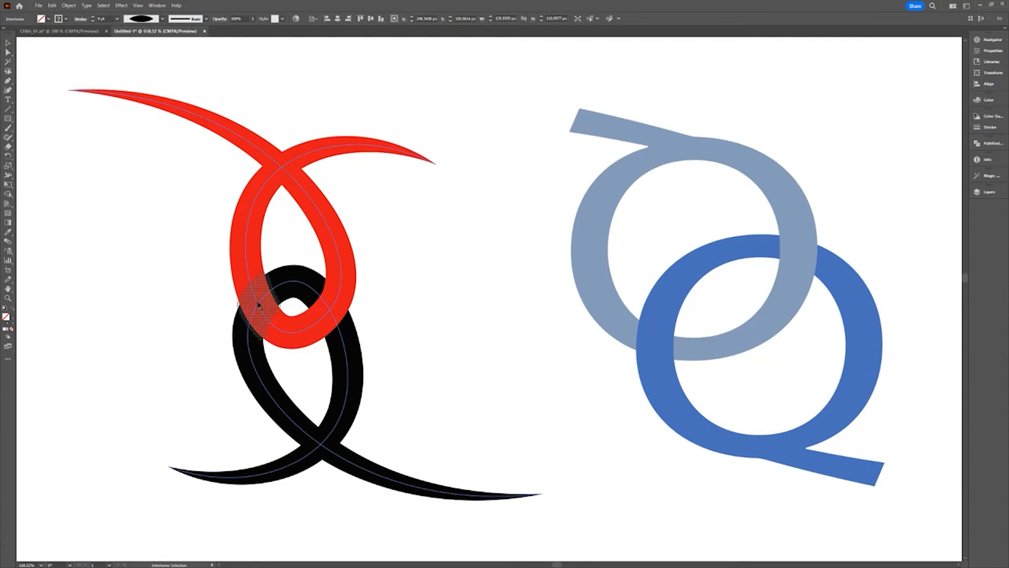
pyautogui.click(283, 308)
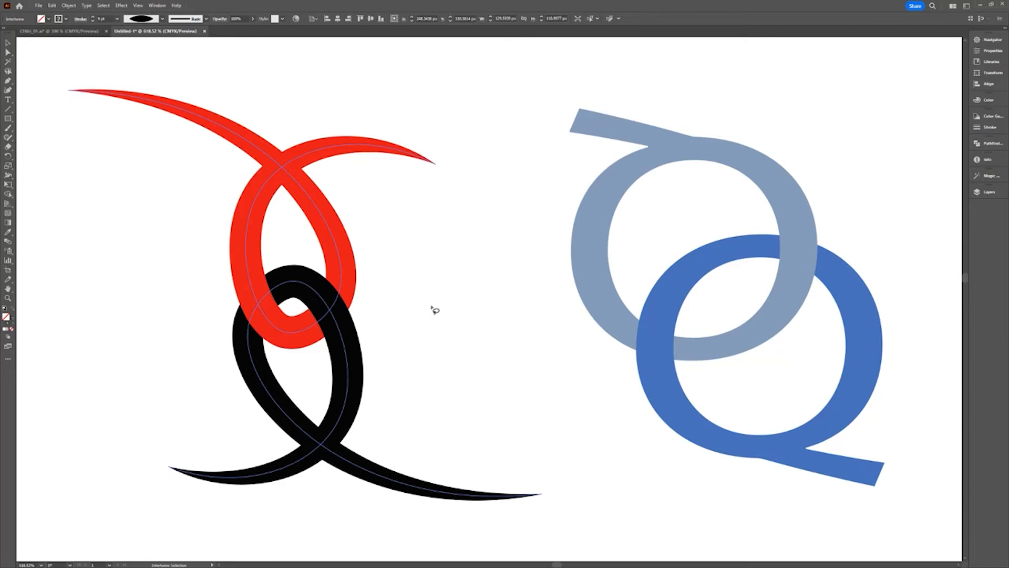
# - Leave intertwine editing, select the two overlapping blue Q shapes and release their Intertwine effect
pyautogui.press('v')
pyautogui.click(675, 317)
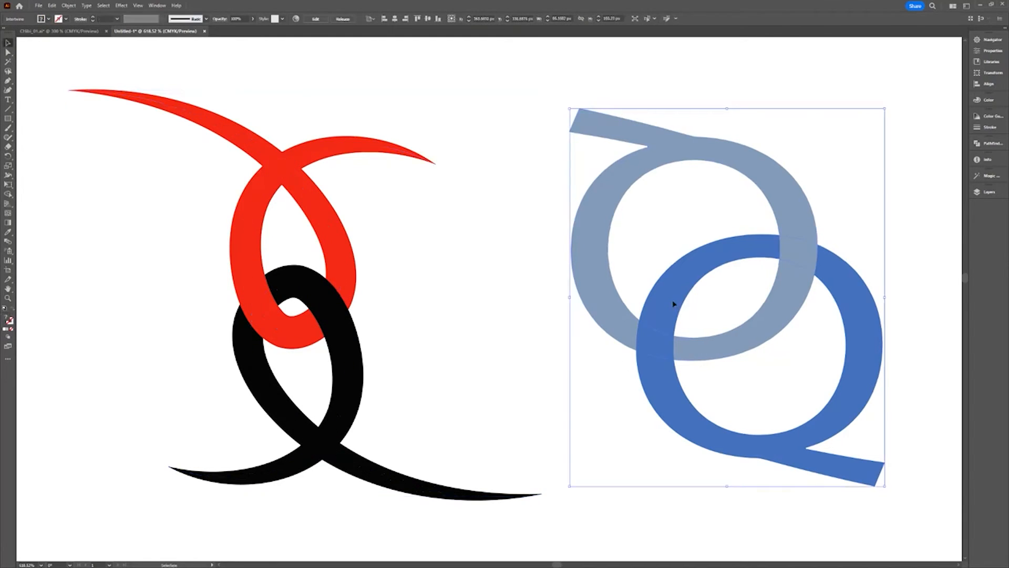
pyautogui.click(68, 5)
pyautogui.moveTo(153, 237)
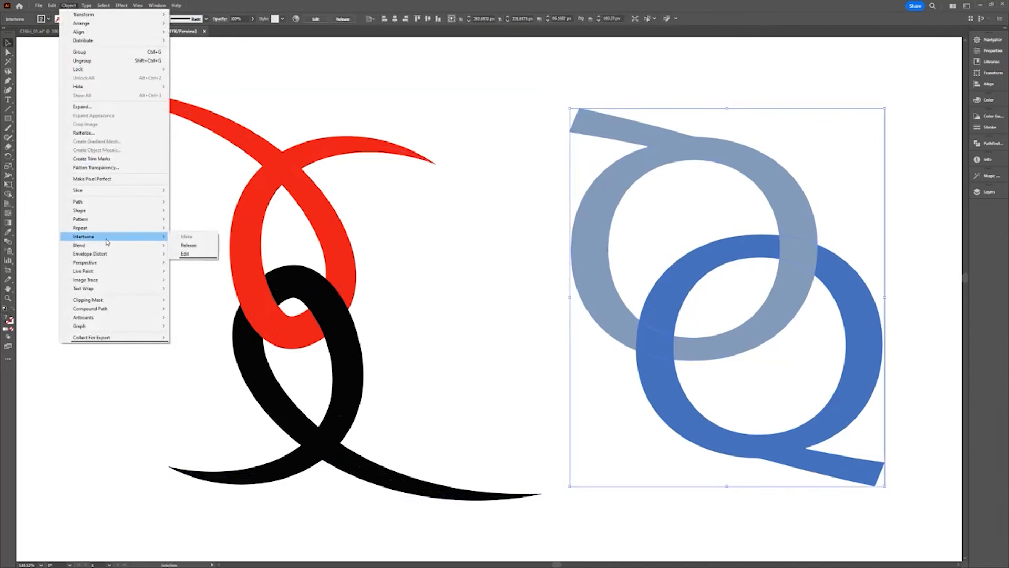
pyautogui.click(194, 246)
pyautogui.click(530, 280)
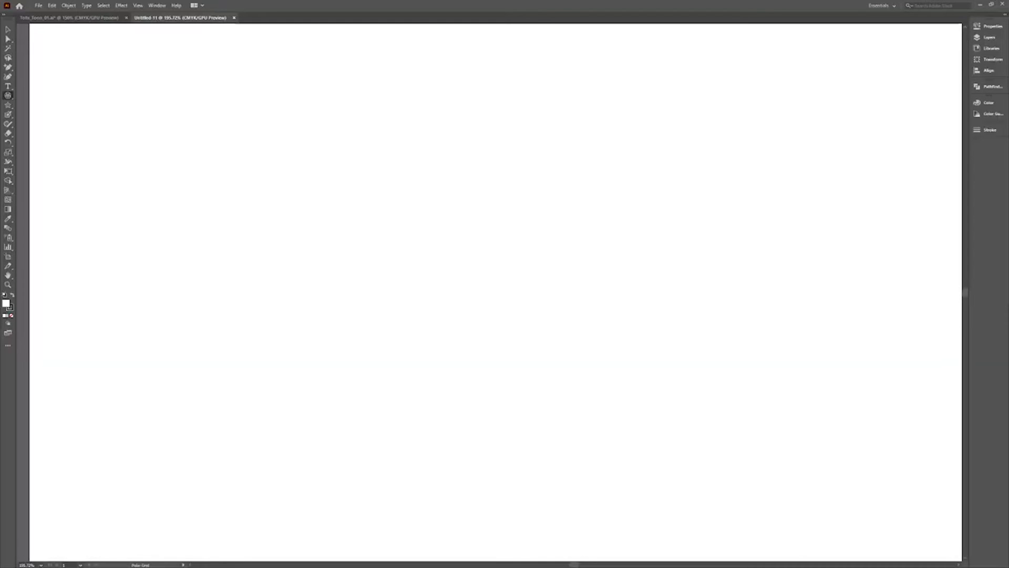
# - Set the Polar Grid tool to 12 radial dividers and draw a circular grid outward from its center on the artboard
pyautogui.doubleClick(8, 95)
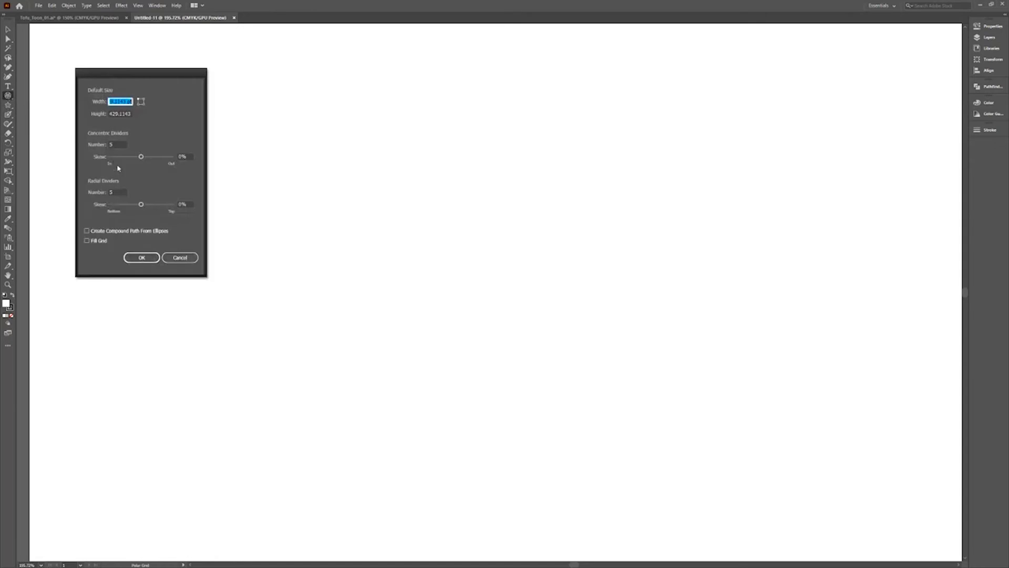
pyautogui.moveTo(119, 192); pyautogui.dragTo(73, 196)
pyautogui.press('Return')
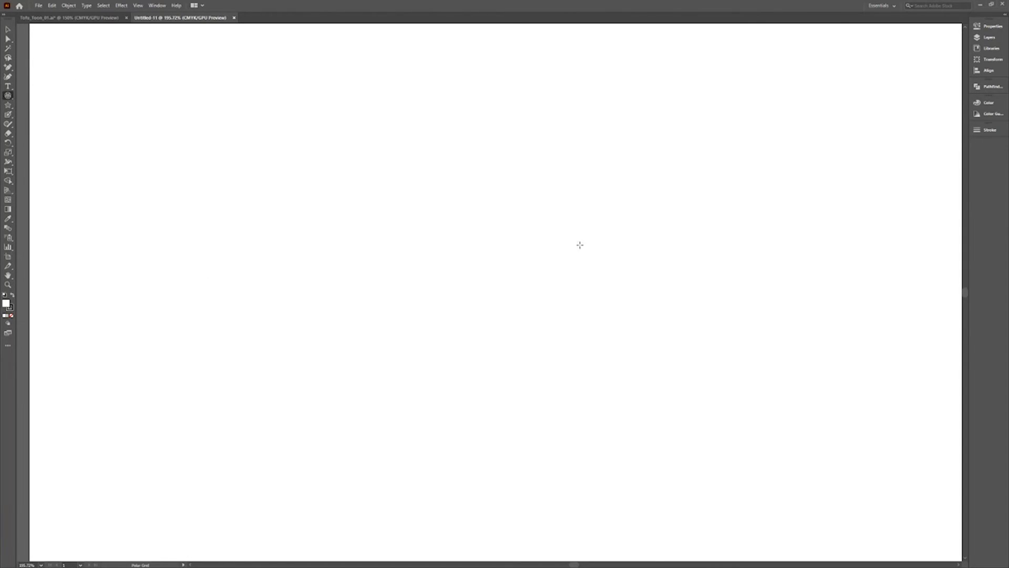
pyautogui.moveTo(464, 273); pyautogui.dragTo(669, 377)
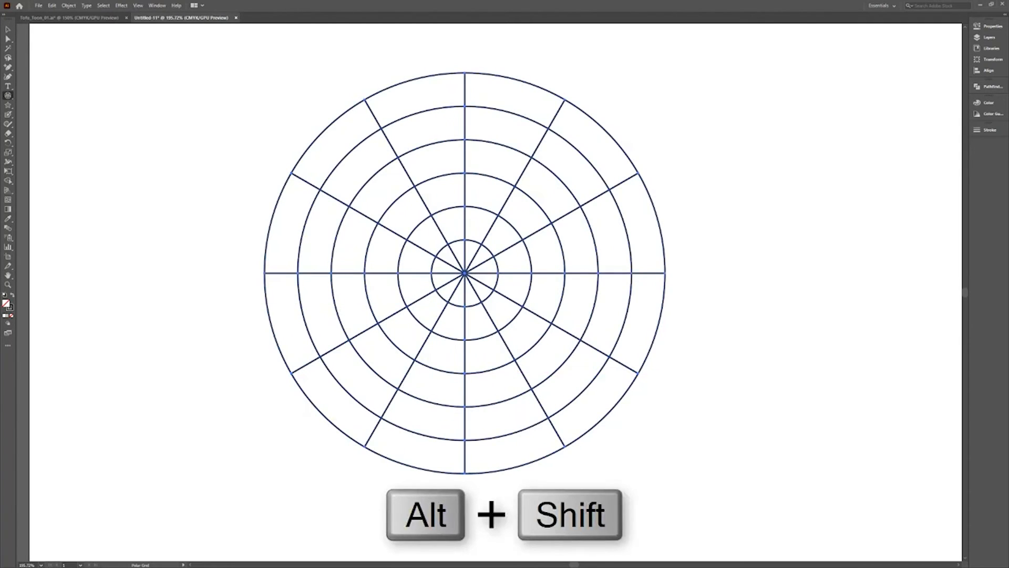
# - Draw an upright five-pointed star centered on the grid's topmost point and fill it with bright blue
pyautogui.click(8, 104)
pyautogui.moveTo(465, 69); pyautogui.dragTo(486, 108)
pyautogui.doubleClick(9, 306)
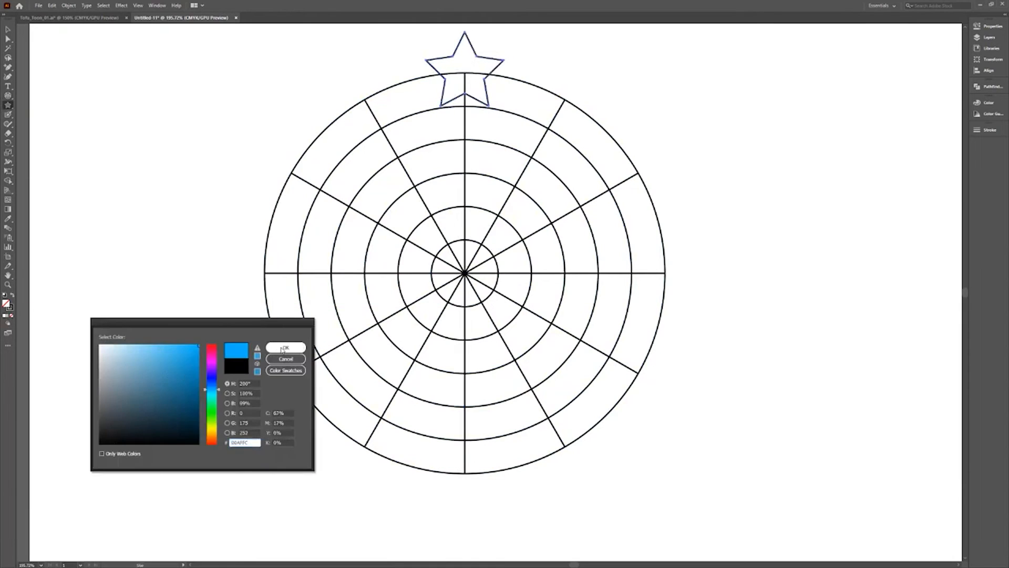
pyautogui.click(285, 348)
# - Rotate a copy of the star clockwise around the polar grid's center onto the next radial line
pyautogui.click(9, 143)
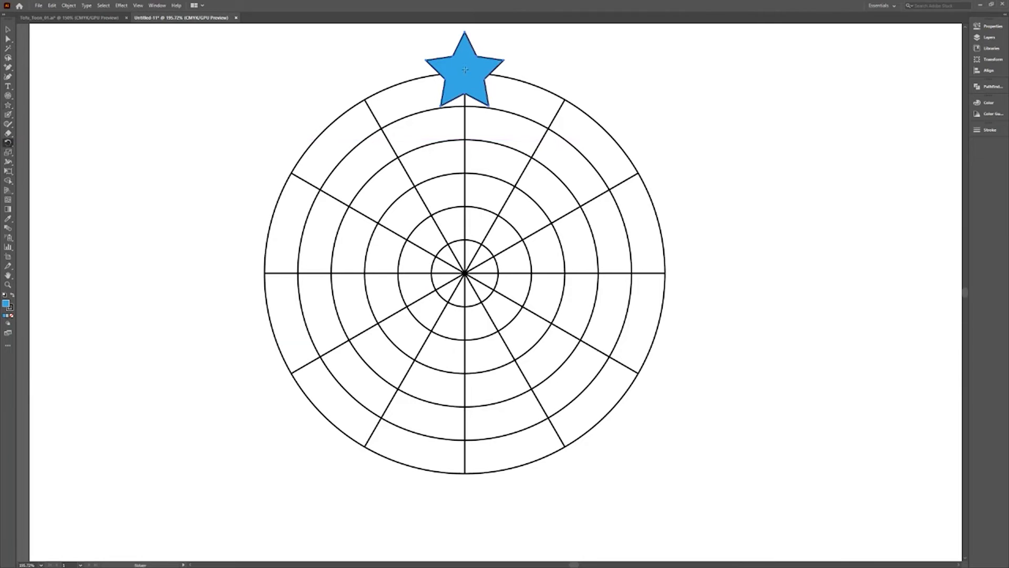
pyautogui.click(465, 274)
pyautogui.moveTo(513, 180); pyautogui.dragTo(516, 240)
pyautogui.press('alt')
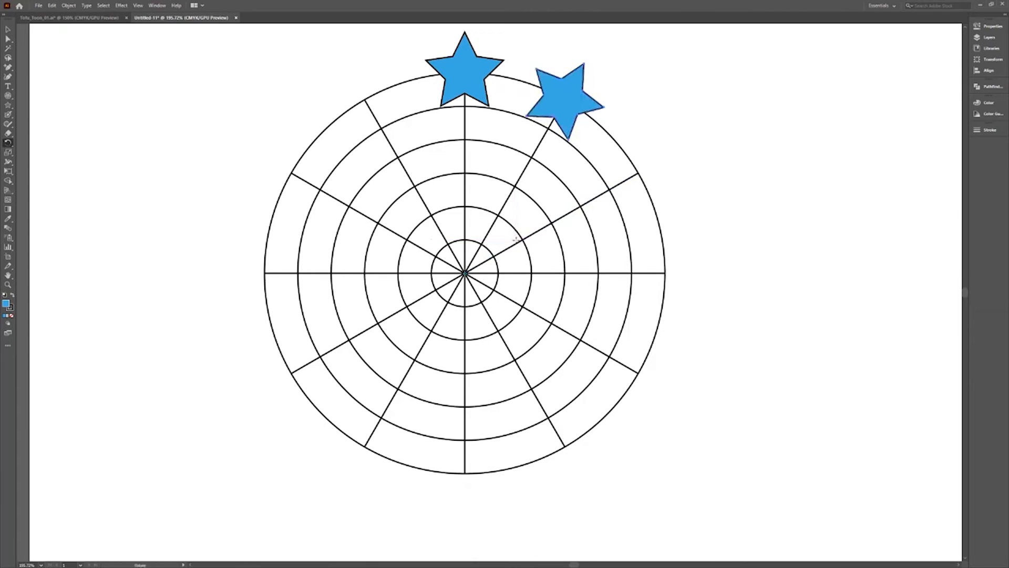
pyautogui.press('v')
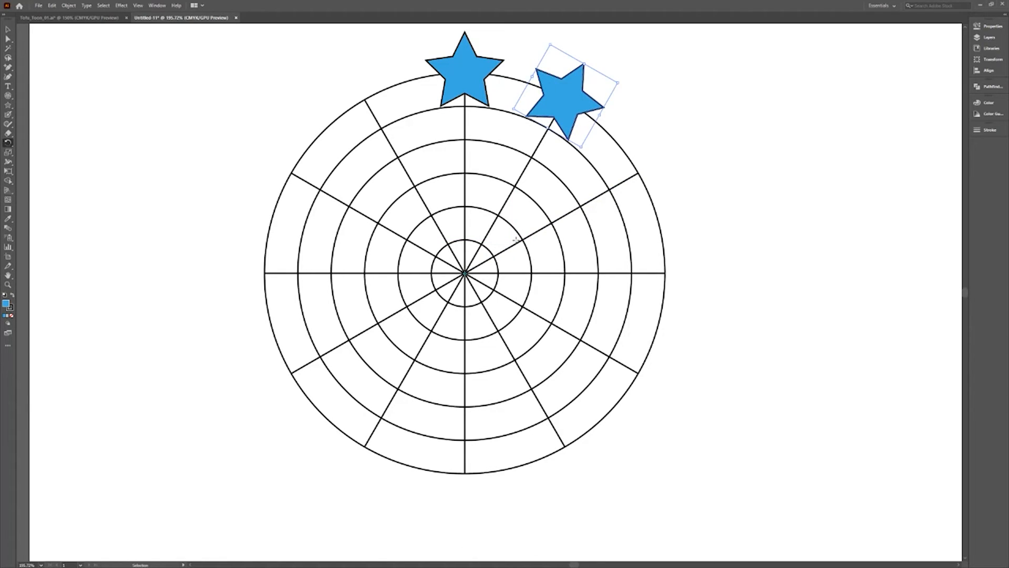
# - Repeat the rotated copy until 12 blue stars form a full ring around the grid
pyautogui.hotkey('ctrl', 'd')
pyautogui.hotkey('ctrl', 'd')
pyautogui.hotkey('ctrl', 'd')
pyautogui.hotkey('ctrl', 'd')
pyautogui.hotkey('ctrl', 'd')
pyautogui.hotkey('ctrl', 'd')
pyautogui.hotkey('ctrl', 'd')
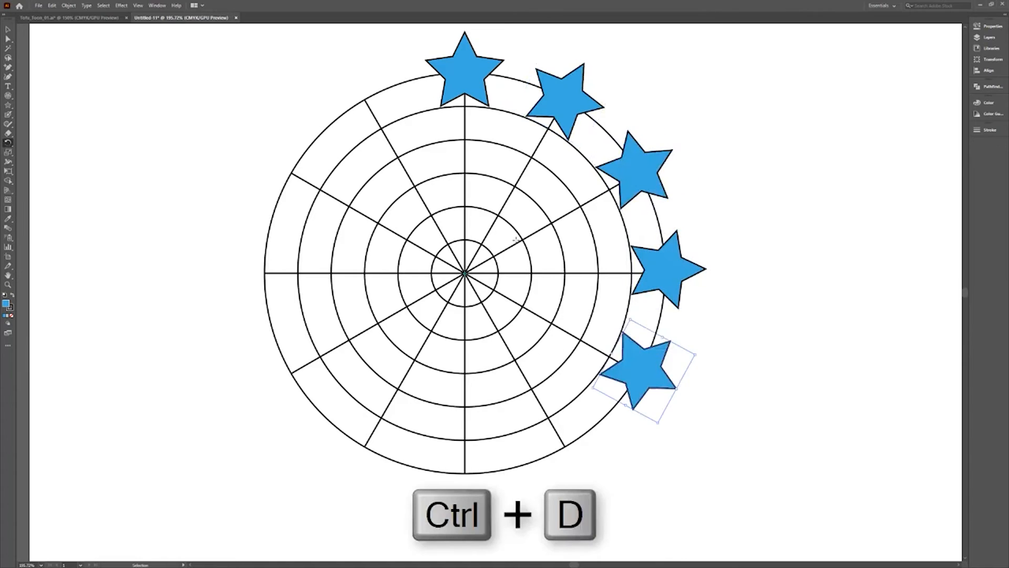
pyautogui.hotkey('ctrl', 'd')
pyautogui.hotkey('ctrl', 'd')
pyautogui.hotkey('ctrl', 'd')
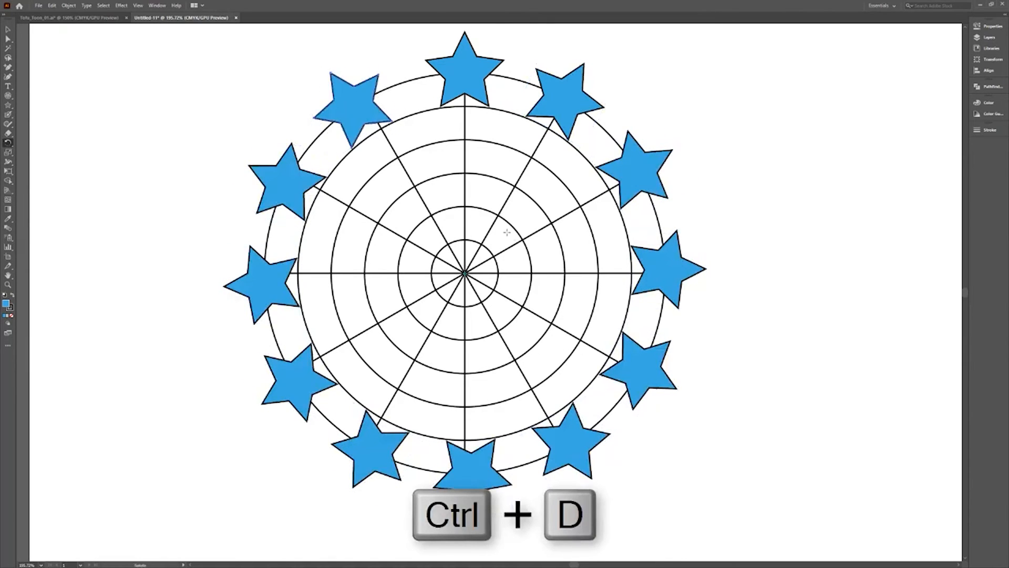
# - Select the polar grid inside the ring of stars and delete it
pyautogui.click(9, 29)
pyautogui.hotkey('ctrl', 'a')
pyautogui.click(465, 273)
pyautogui.press('Delete')
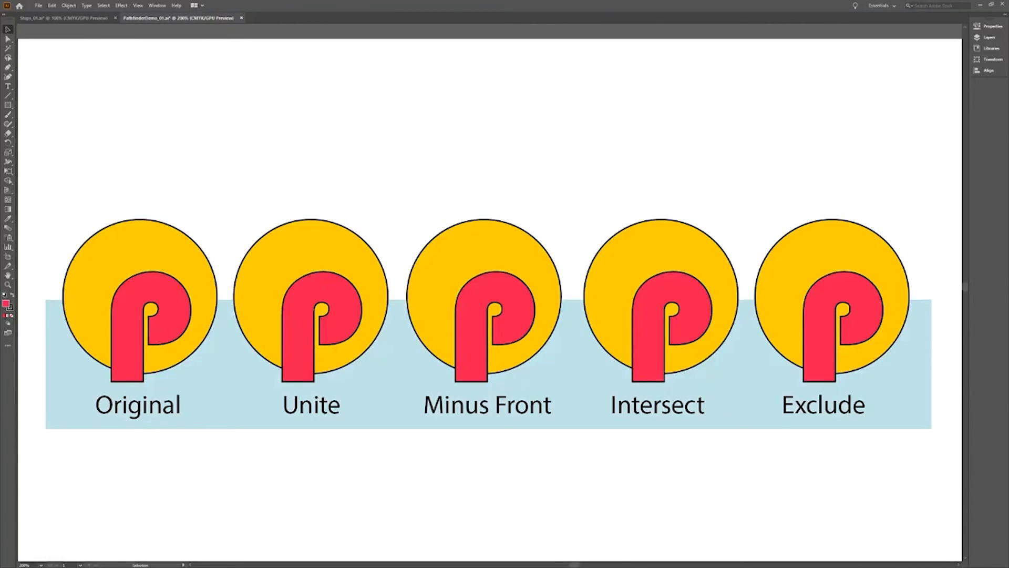
# - Show the Pathfinder controls, unite the circle and P above Unite, and apply Minus Front to the pair above Minus Front
pyautogui.click(157, 5)
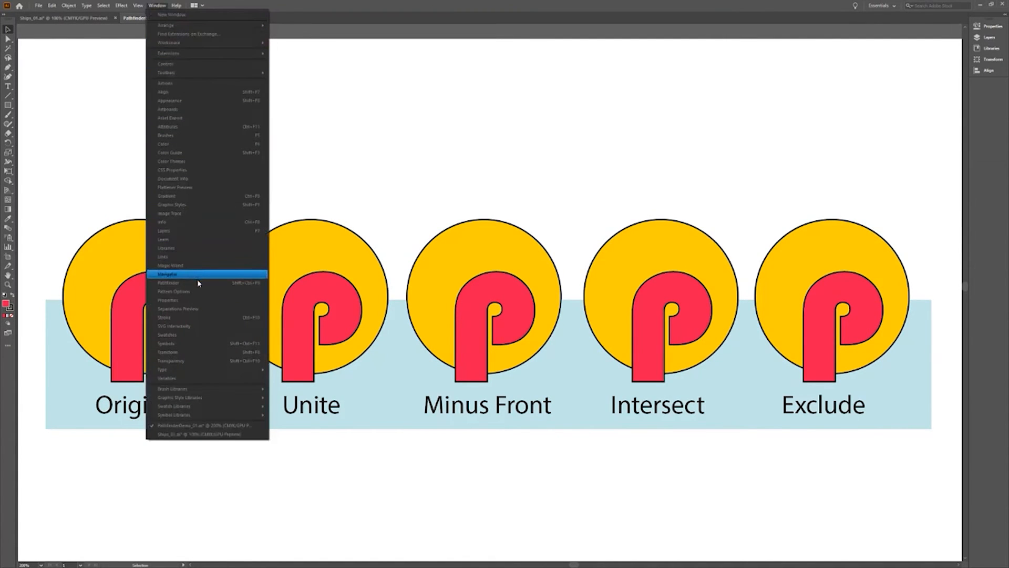
pyautogui.click(198, 283)
pyautogui.moveTo(251, 169); pyautogui.dragTo(359, 369)
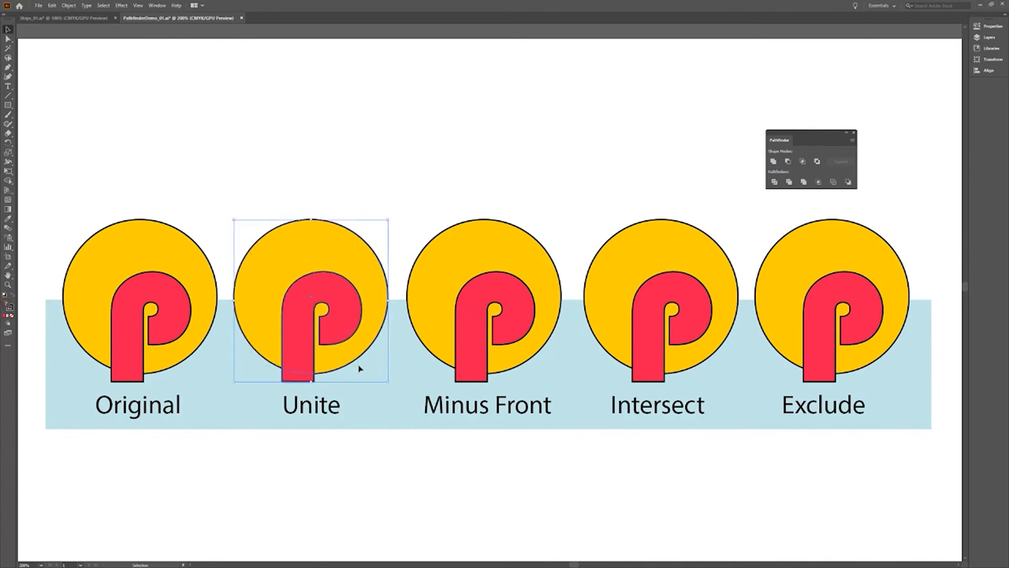
pyautogui.click(773, 161)
pyautogui.moveTo(455, 172); pyautogui.dragTo(536, 367)
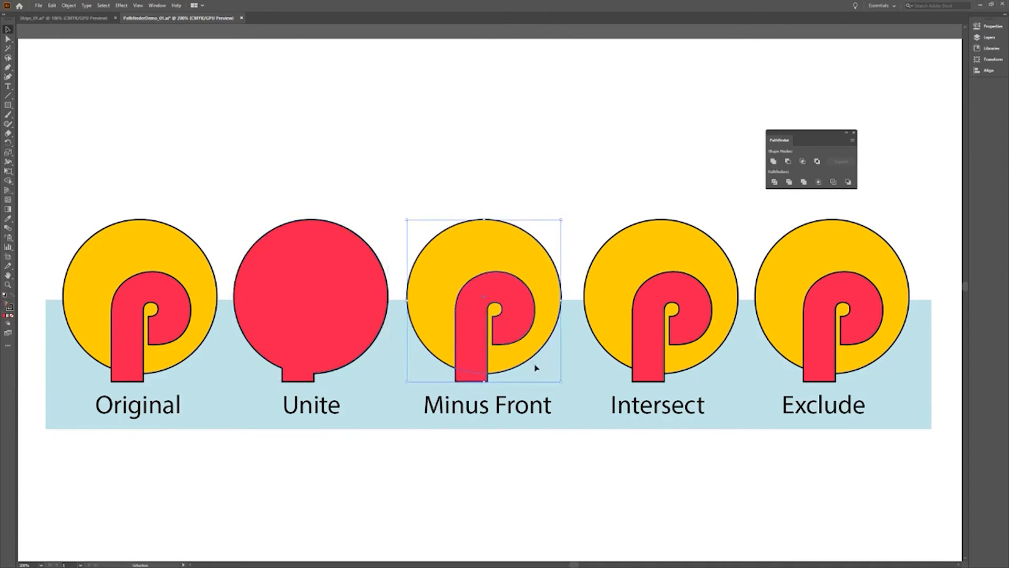
pyautogui.click(788, 162)
# - Apply Intersect to the circle and P above the Intersect label, and Exclude to the pair above the Exclude label
pyautogui.moveTo(605, 181); pyautogui.dragTo(725, 374)
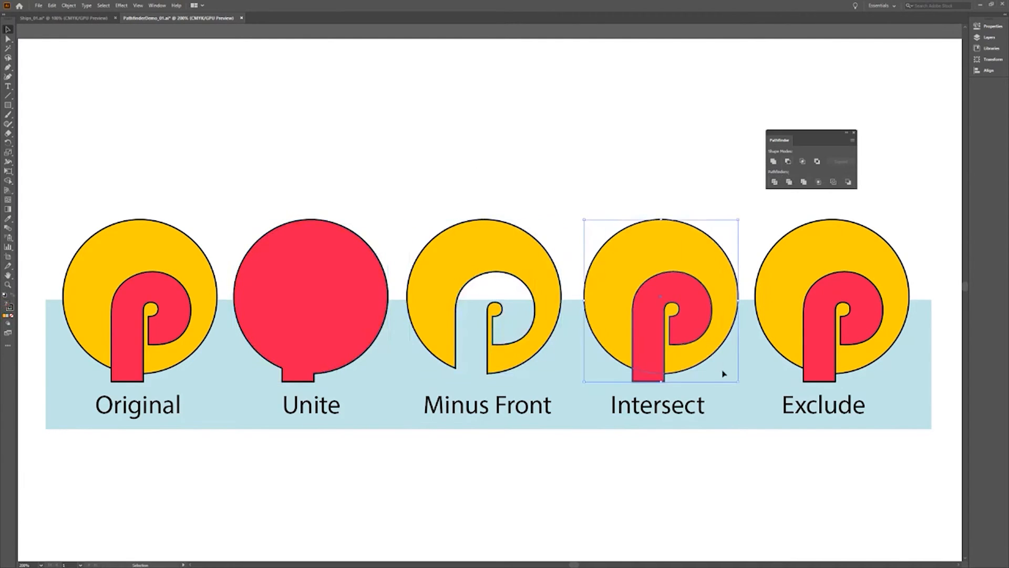
pyautogui.click(803, 162)
pyautogui.moveTo(779, 212); pyautogui.dragTo(918, 367)
pyautogui.click(817, 161)
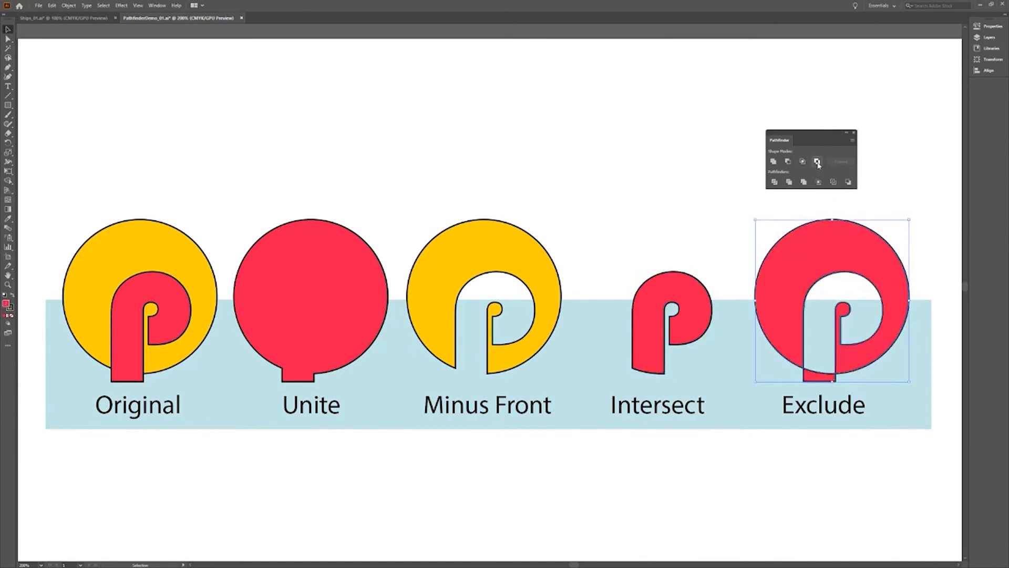
# - Make an editable Exclude compound shape from the Original circle and P, and move its P up across the circle's upper edge
pyautogui.moveTo(214, 155); pyautogui.dragTo(100, 370)
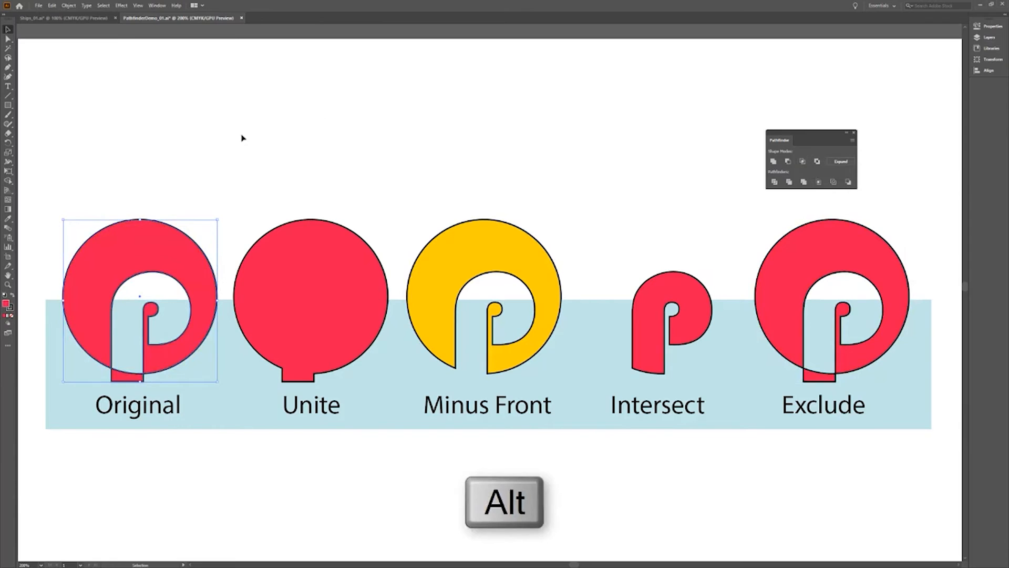
pyautogui.doubleClick(146, 262)
pyautogui.click(153, 286)
pyautogui.moveTo(168, 277); pyautogui.dragTo(159, 203)
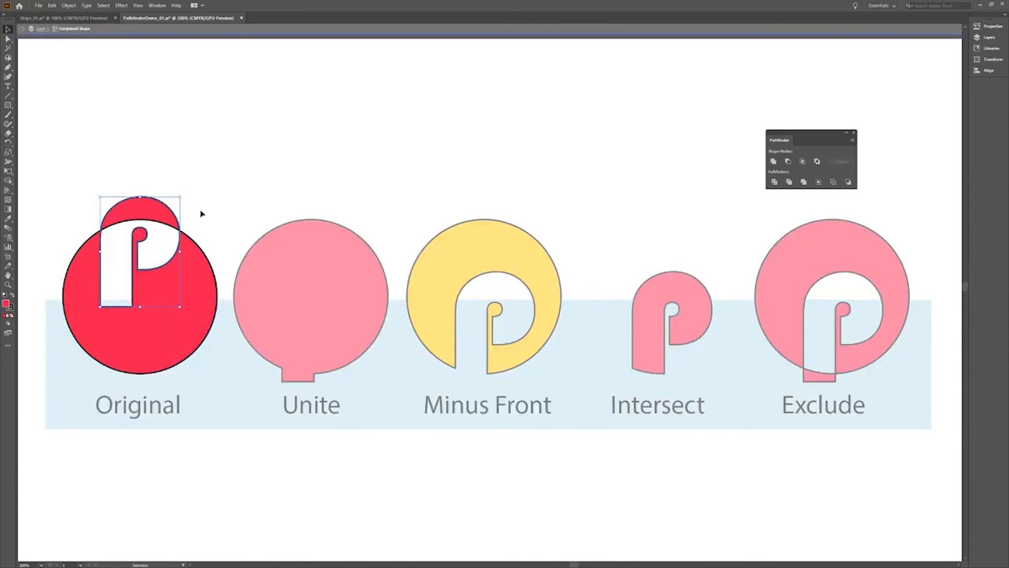
# - Leave isolation mode, expand the Original compound shape into plain paths and deselect it
pyautogui.press('Escape')
pyautogui.click(841, 162)
pyautogui.click(514, 182)
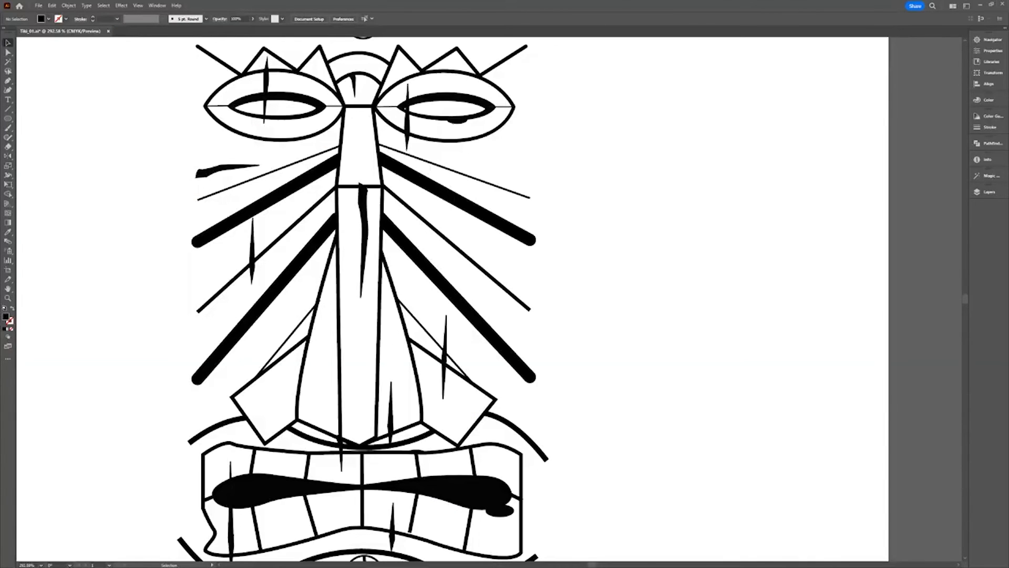
# - Erase uneven chunks along the edges of the two thick stripes on the right side of the tiki face
pyautogui.click(8, 147)
pyautogui.moveTo(427, 173)
pyautogui.mouseDown()
pyautogui.moveTo(504, 210)
pyautogui.moveTo(544, 243)
pyautogui.mouseUp()
pyautogui.moveTo(535, 383); pyautogui.dragTo(410, 233)
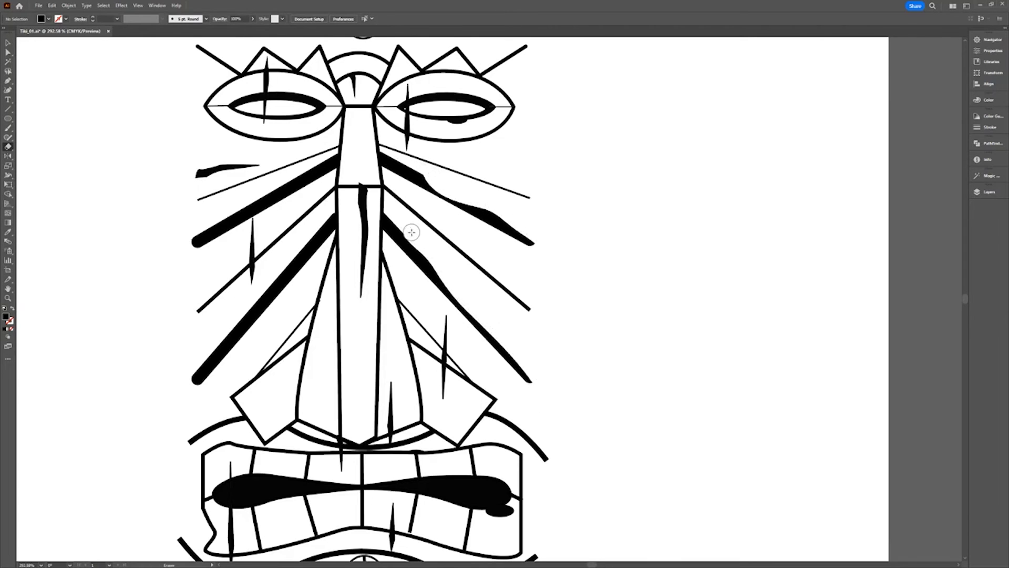
# - Adjust the Eraser tool's roundness and size, and erase the outer end of the lower-left thick stripe to a tapered point
pyautogui.doubleClick(8, 147)
pyautogui.moveTo(457, 282)
pyautogui.mouseDown()
pyautogui.moveTo(470, 299)
pyautogui.moveTo(443, 315)
pyautogui.mouseUp()
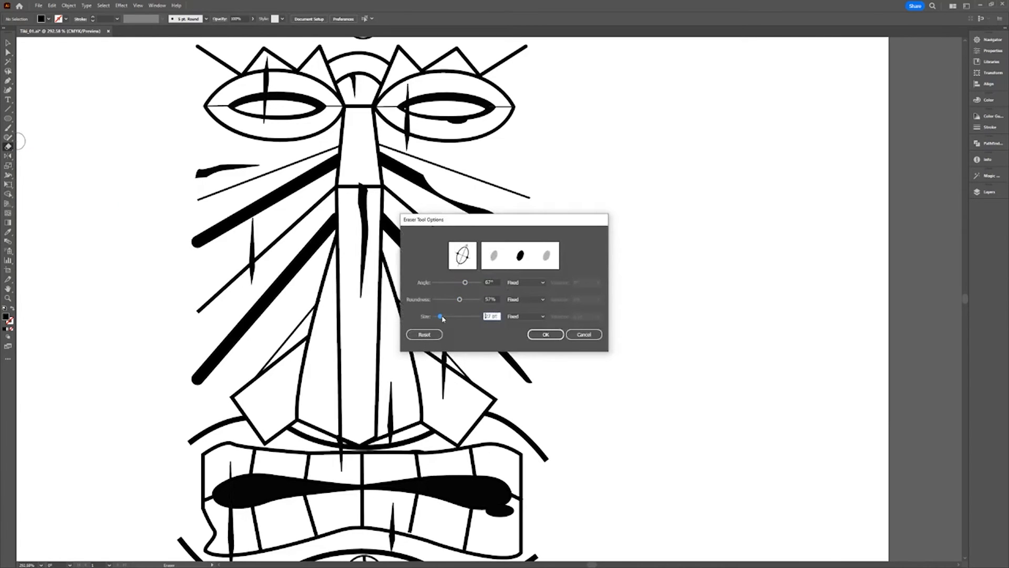
pyautogui.click(545, 334)
pyautogui.moveTo(195, 381); pyautogui.dragTo(210, 355)
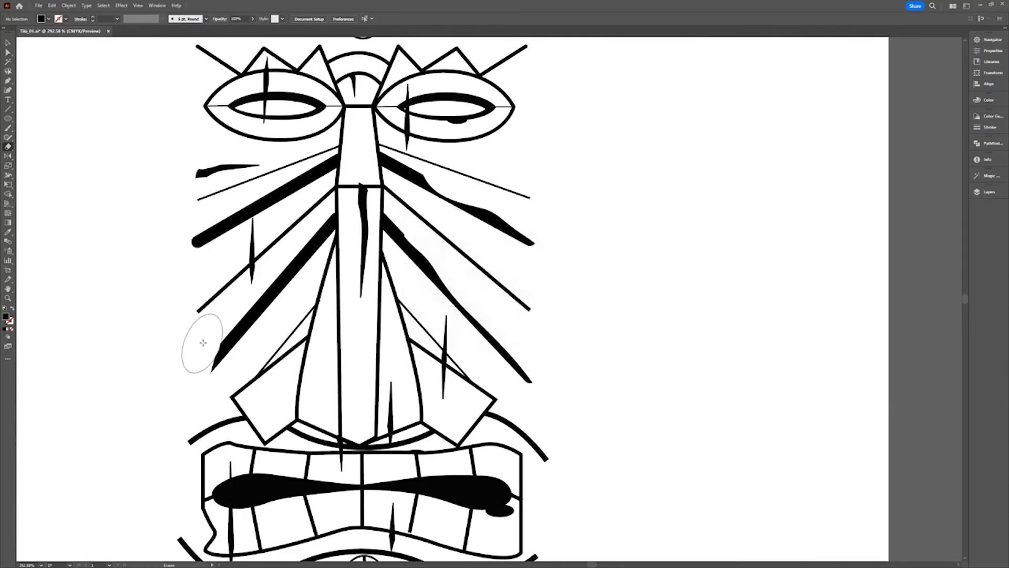
# - Reduce the eraser size and erase along the upper-left thick stripe, a right-hand stripe end and the mouth's right end
pyautogui.press('[')
pyautogui.moveTo(284, 187); pyautogui.dragTo(194, 243)
pyautogui.moveTo(519, 203); pyautogui.dragTo(530, 198)
pyautogui.moveTo(491, 469); pyautogui.dragTo(506, 481)
pyautogui.moveTo(506, 481); pyautogui.dragTo(489, 461)
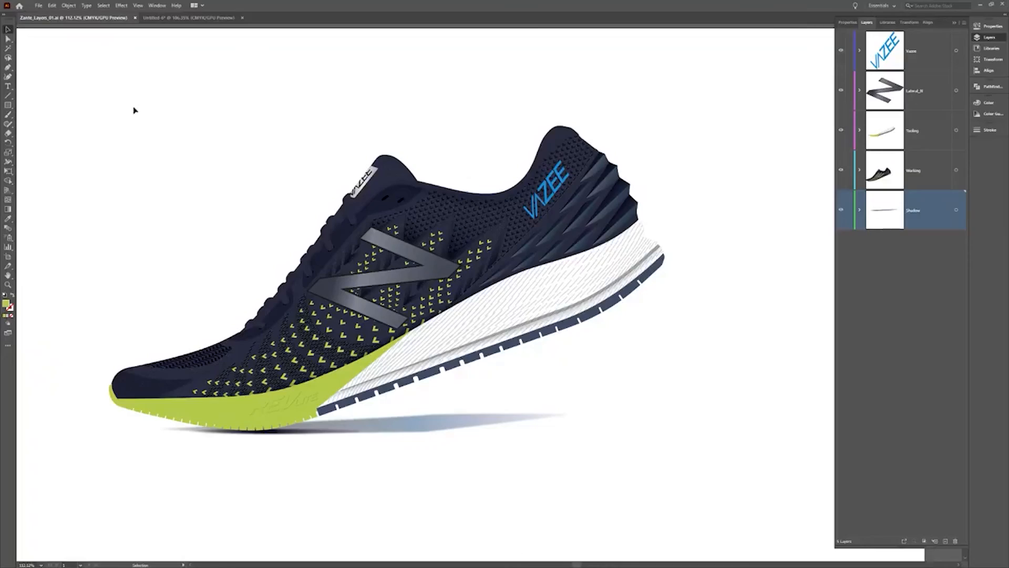
# - Select the entire shoe with its shadow, cut it and paste it in place
pyautogui.moveTo(75, 76); pyautogui.dragTo(734, 484)
pyautogui.press('a')
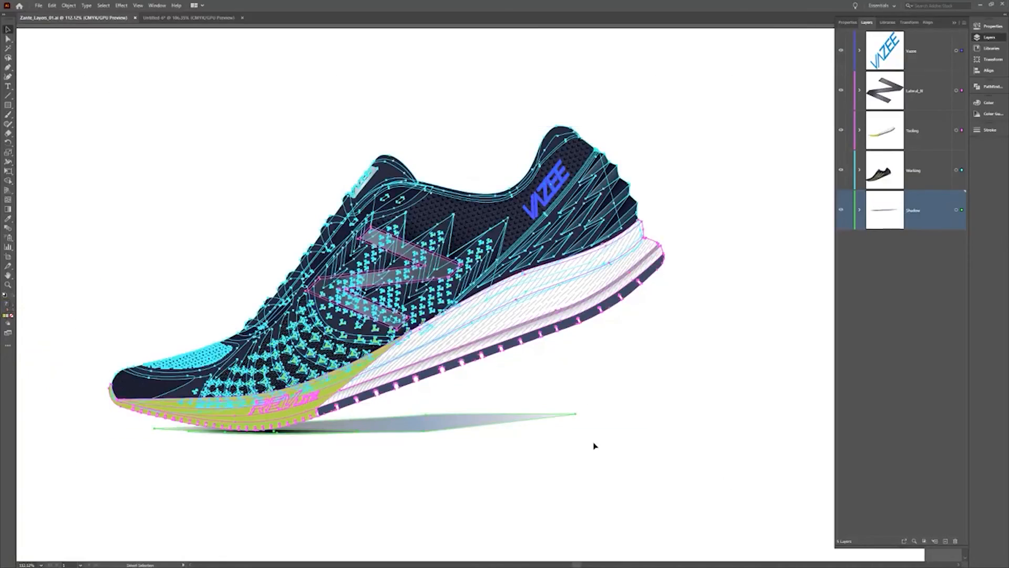
pyautogui.hotkey('ctrl', 'x')
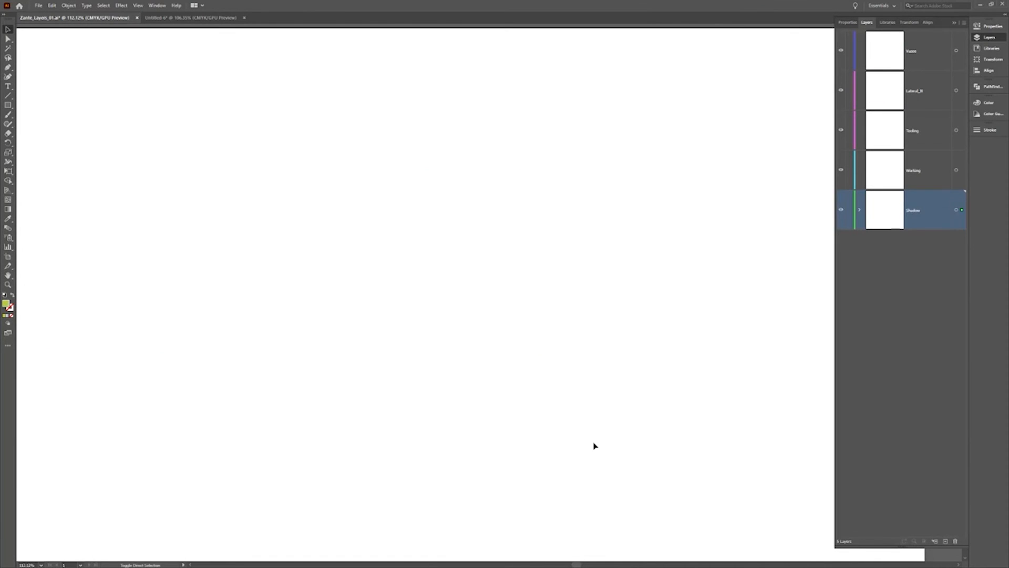
pyautogui.hotkey('ctrl', 'shift', 'v')
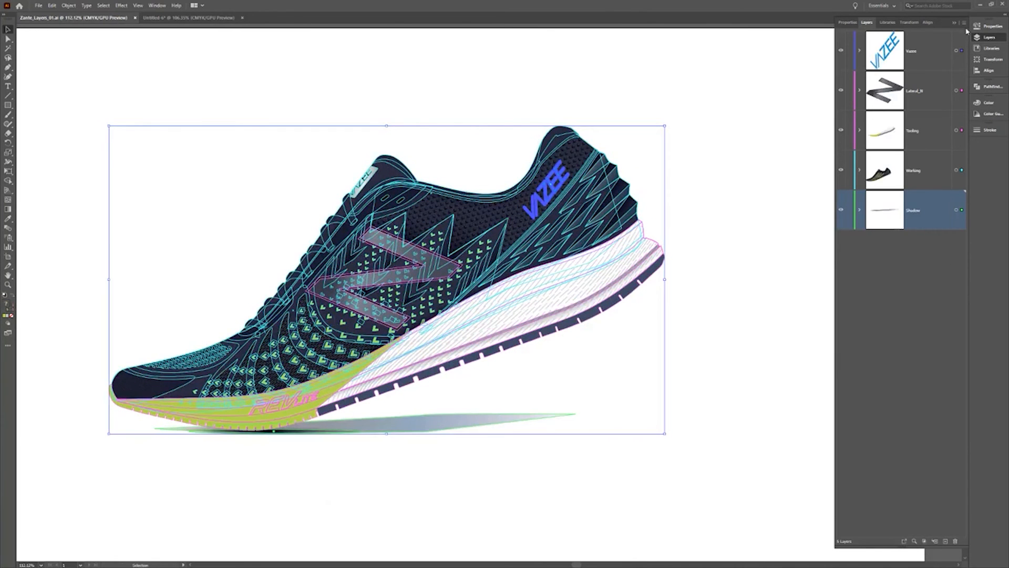
# - Turn on Paste Remembers Layers, then cut the whole shoe artwork and paste it in place on its original layers
pyautogui.click(964, 23)
pyautogui.click(927, 214)
pyautogui.press('a')
pyautogui.hotkey('ctrl', 'x')
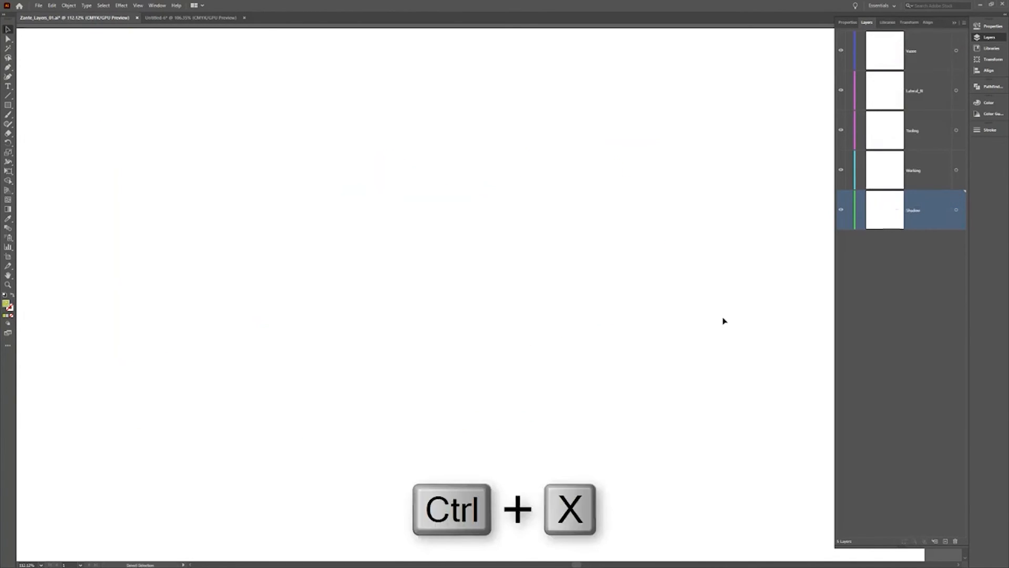
pyautogui.hotkey('ctrl', 'shift', 'v')
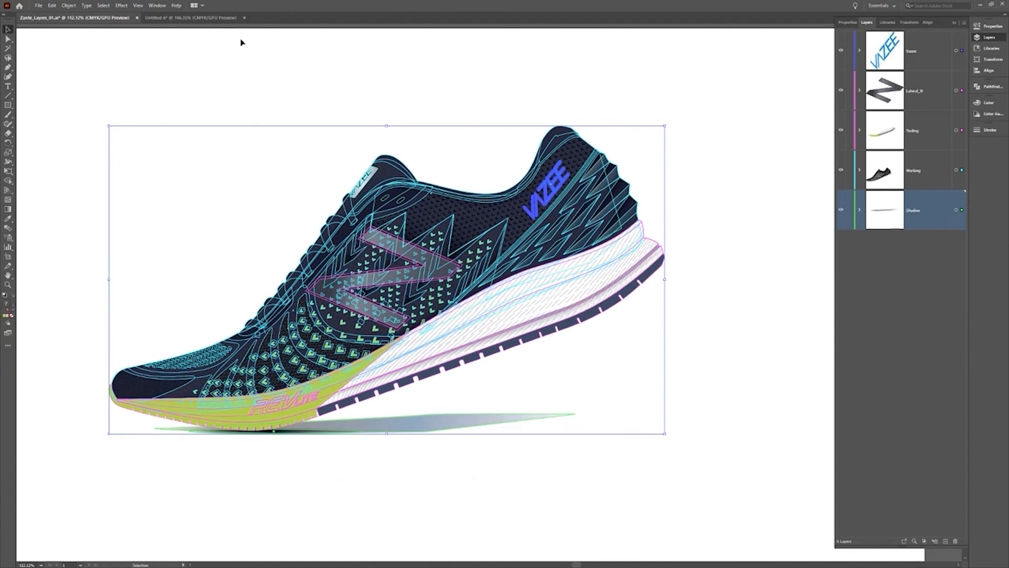
# - Switch to the blank Untitled-6 document and paste the layered shoe artwork in place
pyautogui.click(203, 21)
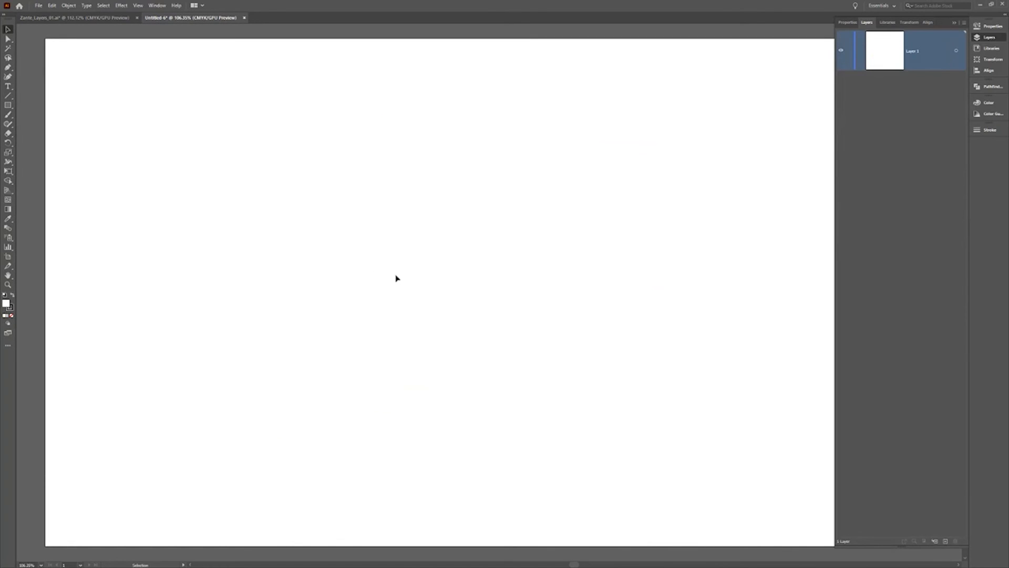
pyautogui.hotkey('ctrl', 'shift', 'v')
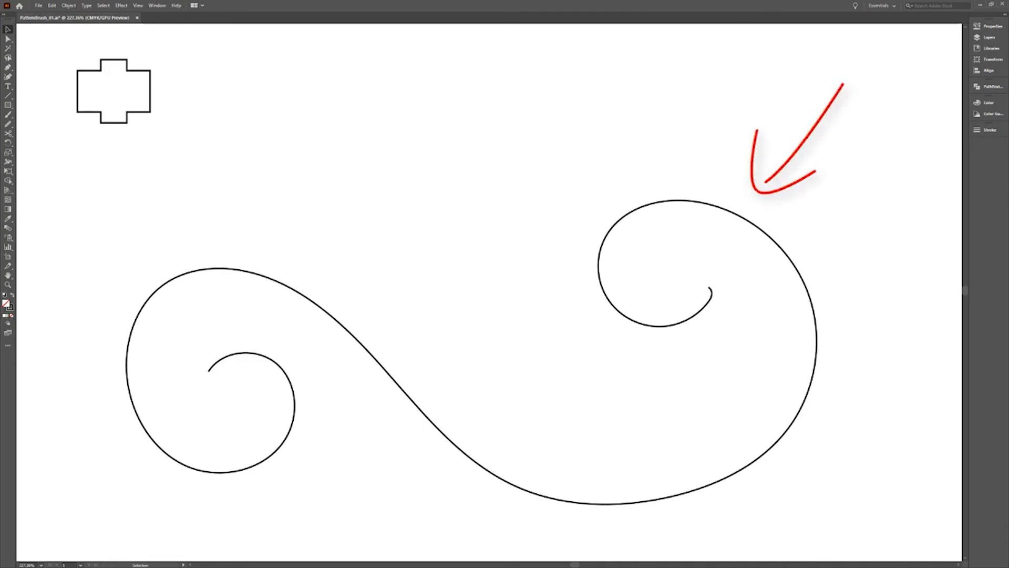
# - Select the small cross shape, show the brushes and start a new Pattern Brush from the shape
pyautogui.moveTo(173, 158); pyautogui.dragTo(63, 50)
pyautogui.click(155, 6)
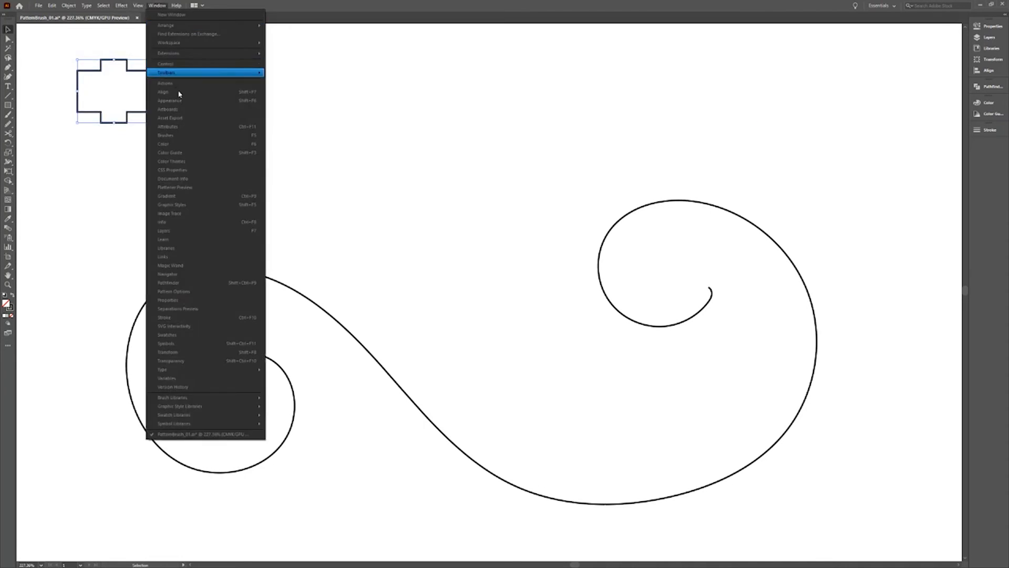
pyautogui.click(189, 132)
pyautogui.click(934, 238)
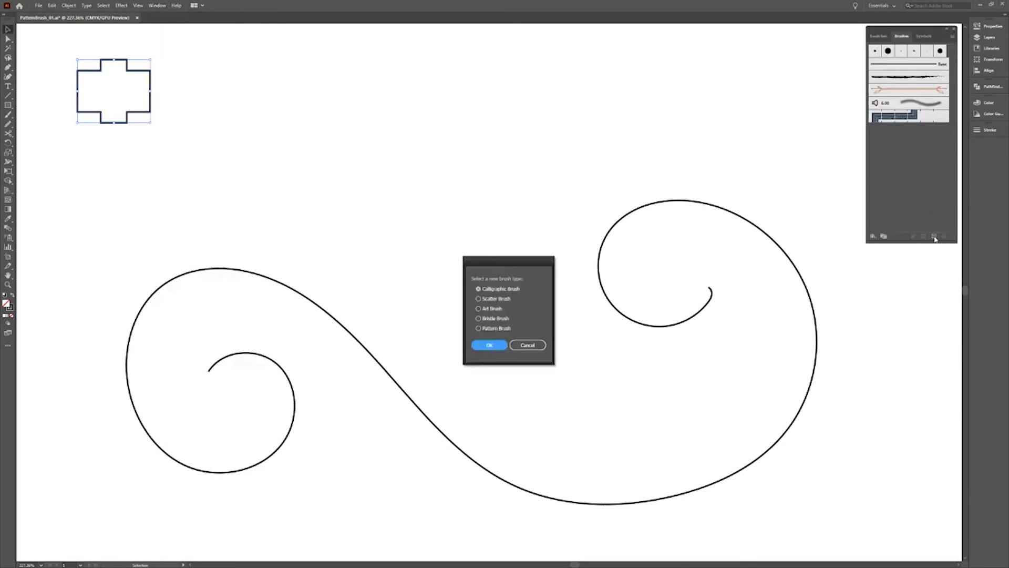
pyautogui.click(479, 329)
pyautogui.click(489, 345)
# - Name the pattern brush Cross, set its spacing to 30% and create it
pyautogui.write('Cros')
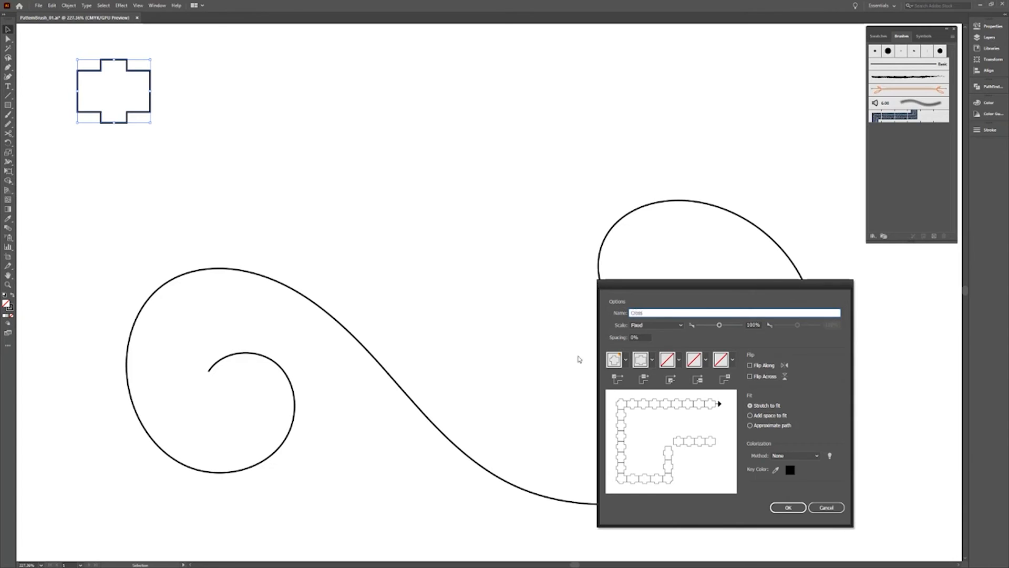
pyautogui.write('s')
pyautogui.press('Tab')
pyautogui.write('30')
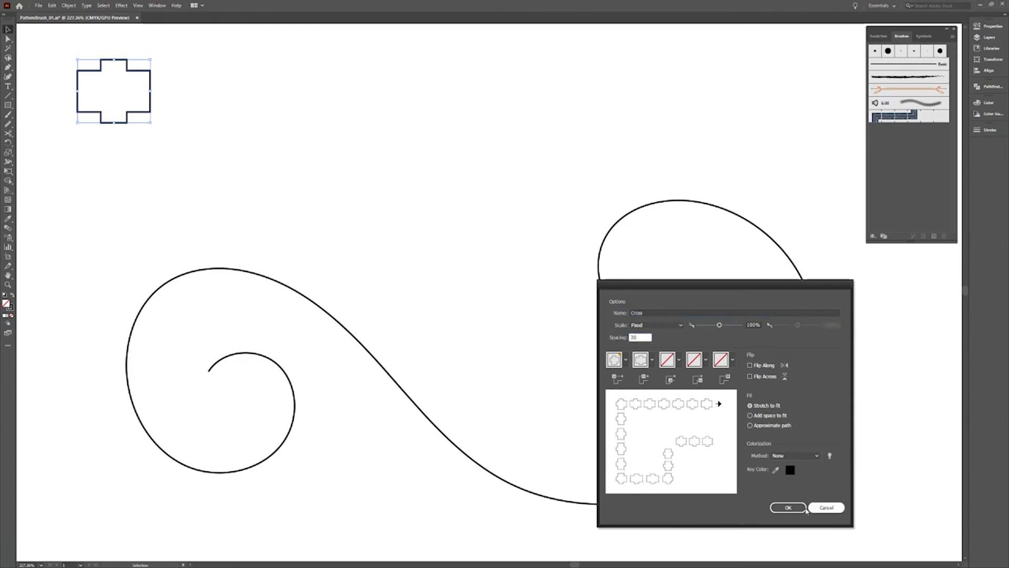
pyautogui.press('Return')
# - Select the large S-shaped spiral curve and apply the new cross pattern brush to it
pyautogui.click(765, 456)
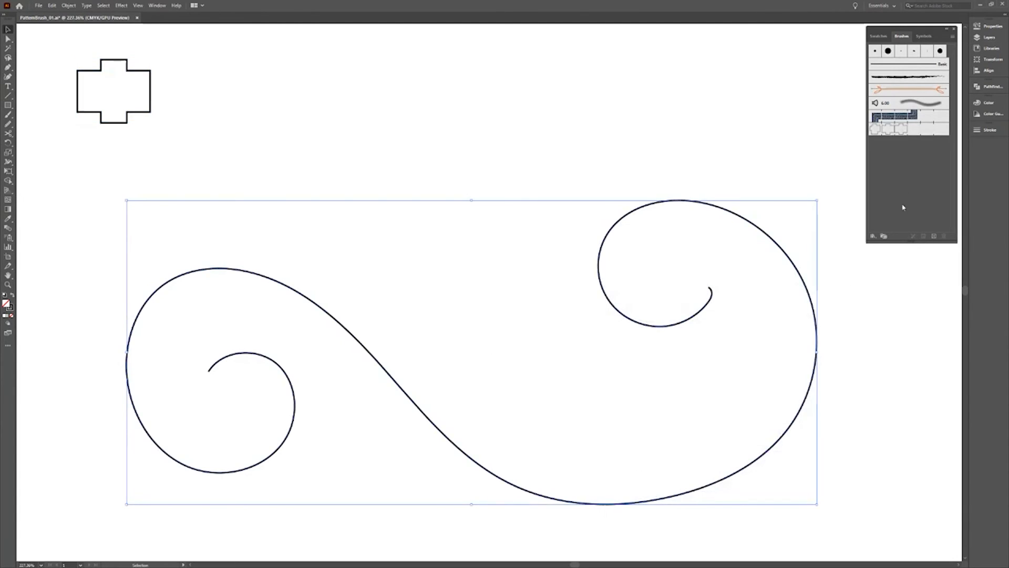
pyautogui.click(876, 130)
pyautogui.click(911, 308)
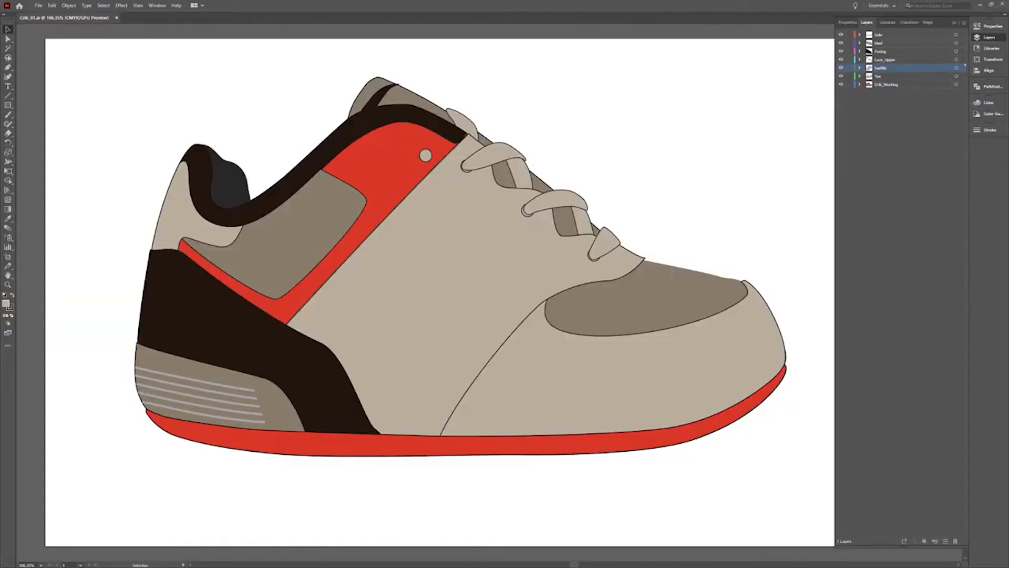
# - Set the layer list's row size to a custom value of 100 and apply it
pyautogui.click(964, 24)
pyautogui.click(930, 214)
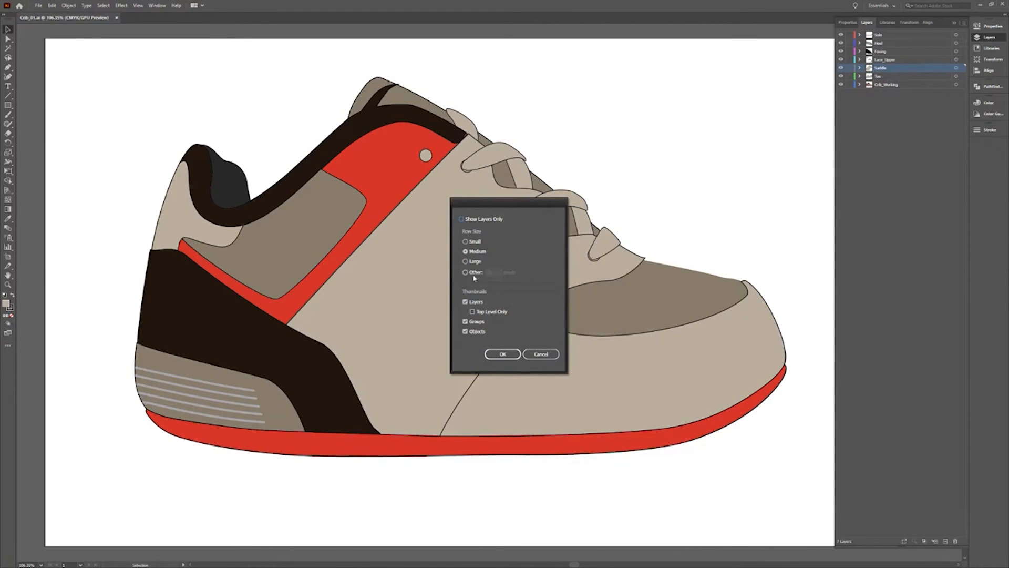
pyautogui.click(470, 273)
pyautogui.write('100')
pyautogui.click(501, 355)
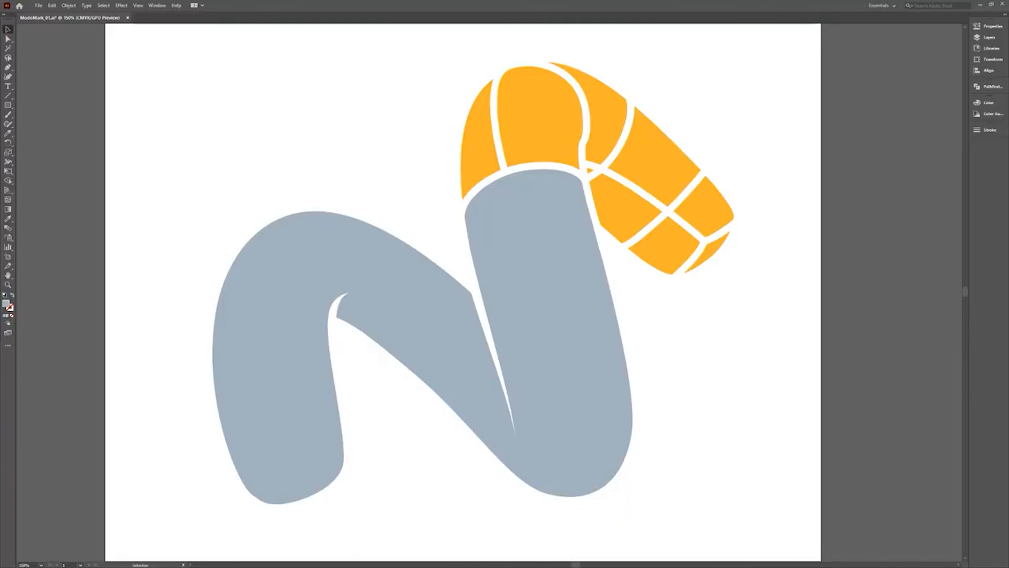
# - Make two freehand Knife cuts down through the middle diagonal section of the gray N shape
pyautogui.click(8, 133)
pyautogui.moveTo(449, 221)
pyautogui.mouseDown()
pyautogui.moveTo(457, 342)
pyautogui.moveTo(434, 415)
pyautogui.mouseUp()
pyautogui.moveTo(362, 198)
pyautogui.mouseDown()
pyautogui.moveTo(394, 335)
pyautogui.moveTo(384, 379)
pyautogui.moveTo(336, 371)
pyautogui.mouseUp()
# - Make straight Knife cuts across the lower left leg of the gray N shape and return to the Selection tool
pyautogui.press('alt')
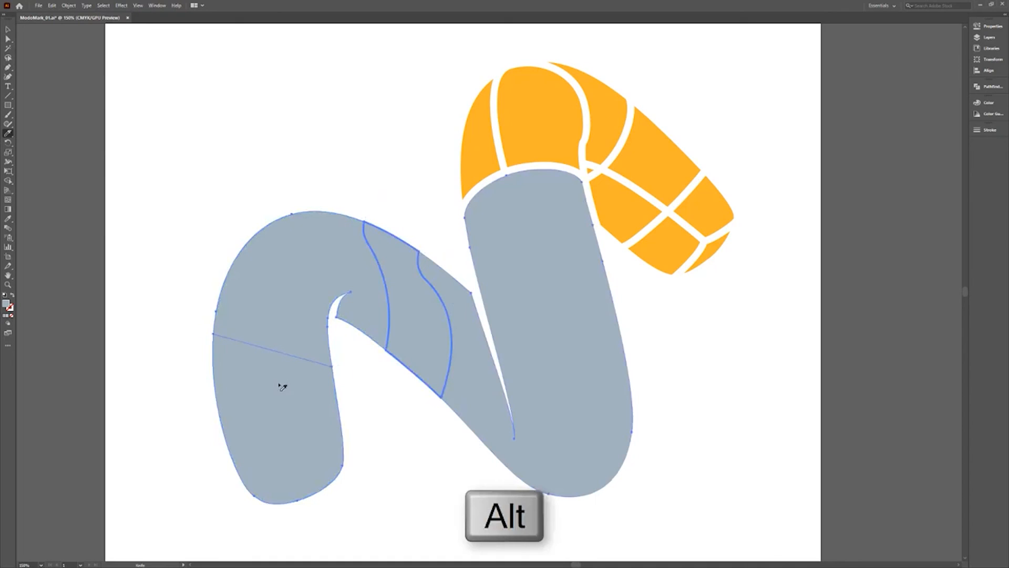
pyautogui.moveTo(204, 364); pyautogui.dragTo(374, 435)
pyautogui.moveTo(200, 415); pyautogui.dragTo(372, 480)
pyautogui.click(7, 30)
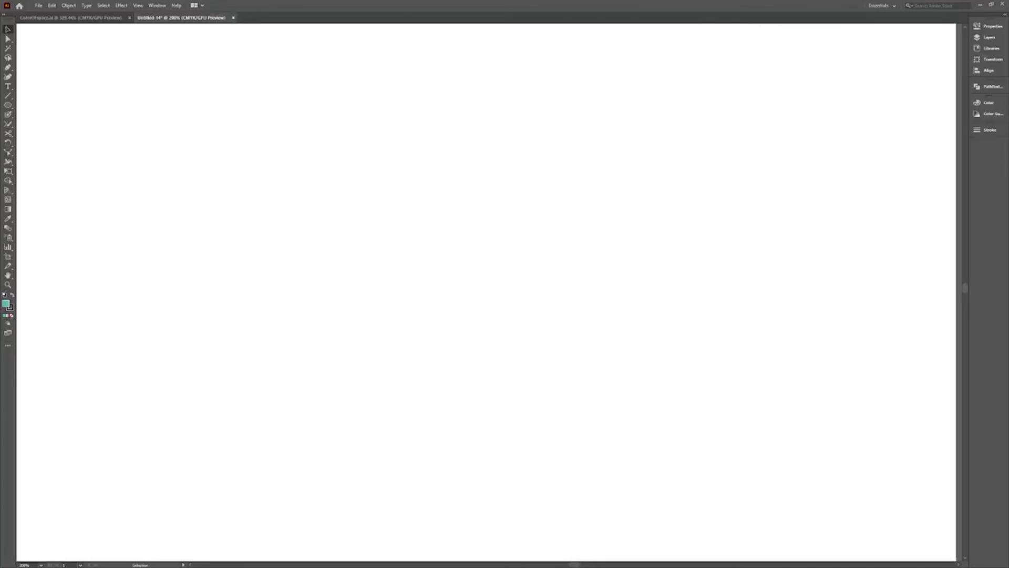
# - In the blank Untitled-14 document, draw a wide shallow arch through three points with the Curvature tool
pyautogui.click(8, 77)
pyautogui.click(145, 197)
pyautogui.click(410, 138)
pyautogui.click(714, 196)
pyautogui.press('Escape')
# - Draw straight line segments below the arch for the left side, base, slanted central notch and right side, overlapping at most corners
pyautogui.click(8, 95)
pyautogui.moveTo(171, 150); pyautogui.dragTo(152, 475)
pyautogui.moveTo(116, 447)
pyautogui.mouseDown()
pyautogui.moveTo(480, 447)
pyautogui.moveTo(416, 452)
pyautogui.moveTo(414, 324)
pyautogui.mouseUp()
pyautogui.moveTo(389, 373); pyautogui.dragTo(547, 293)
pyautogui.moveTo(513, 284); pyautogui.dragTo(511, 462)
pyautogui.moveTo(491, 446); pyautogui.dragTo(727, 441)
pyautogui.moveTo(713, 382); pyautogui.dragTo(714, 210)
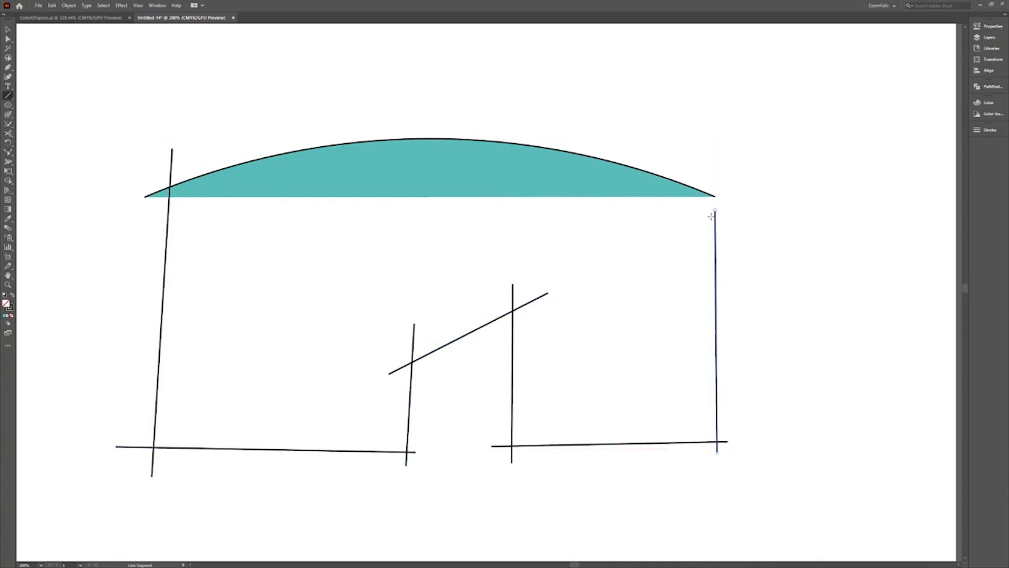
# - Deselect everything and use the Join tool to trim the overlapping corners and close the upper right gap into one continuous outline
pyautogui.click(8, 30)
pyautogui.hotkey('ctrl', 'shift', 'a')
pyautogui.click(8, 124)
pyautogui.moveTo(179, 160); pyautogui.dragTo(165, 192)
pyautogui.moveTo(137, 435); pyautogui.dragTo(150, 461)
pyautogui.moveTo(415, 451); pyautogui.dragTo(418, 447)
pyautogui.moveTo(418, 337); pyautogui.dragTo(399, 382)
pyautogui.moveTo(497, 297); pyautogui.dragTo(522, 320)
pyautogui.moveTo(496, 435); pyautogui.dragTo(518, 457)
pyautogui.moveTo(723, 438); pyautogui.dragTo(724, 443)
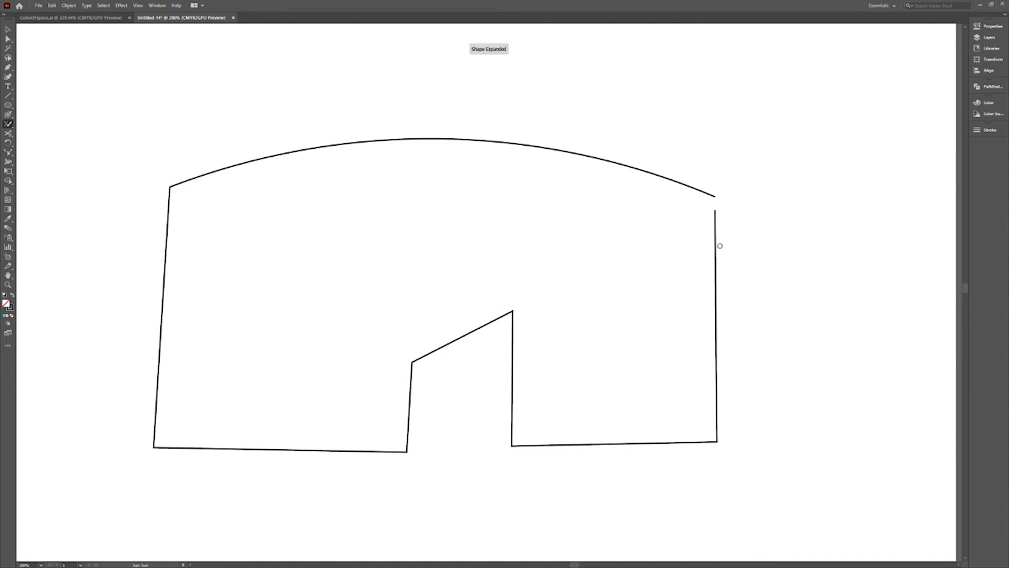
pyautogui.moveTo(716, 216); pyautogui.dragTo(711, 188)
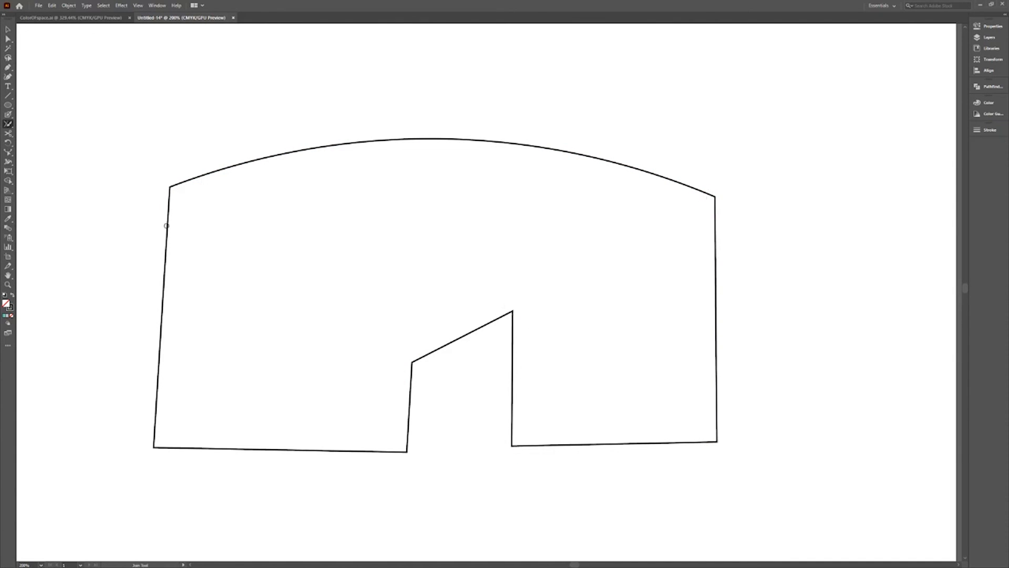
# - Select the joined outline and choose a fill color for it
pyautogui.click(9, 30)
pyautogui.click(208, 174)
pyautogui.doubleClick(6, 303)
pyautogui.click(287, 345)
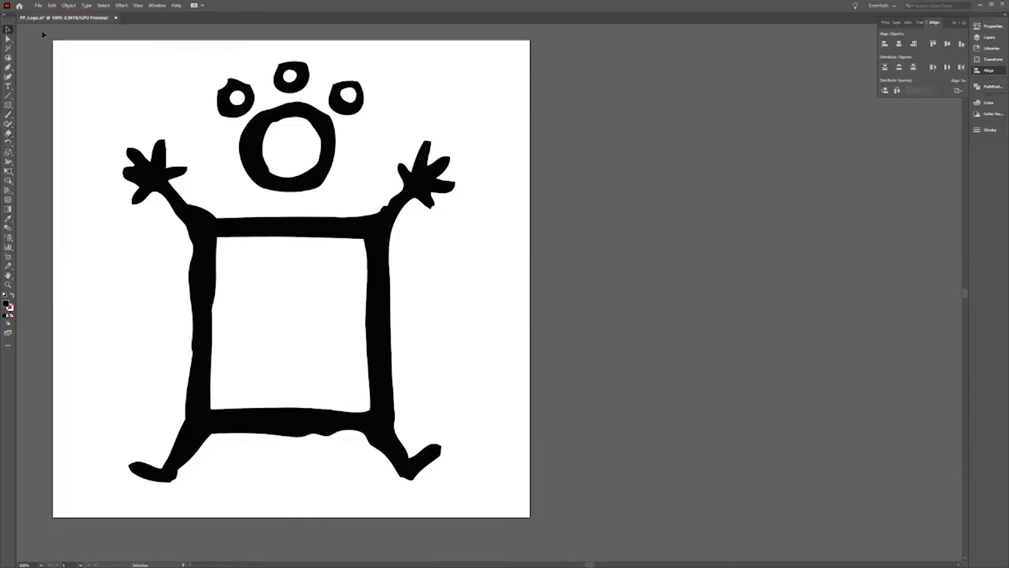
# - Open the User Interface preferences and try each brightness level, finishing on the medium dark one
pyautogui.click(52, 5)
pyautogui.moveTo(127, 248)
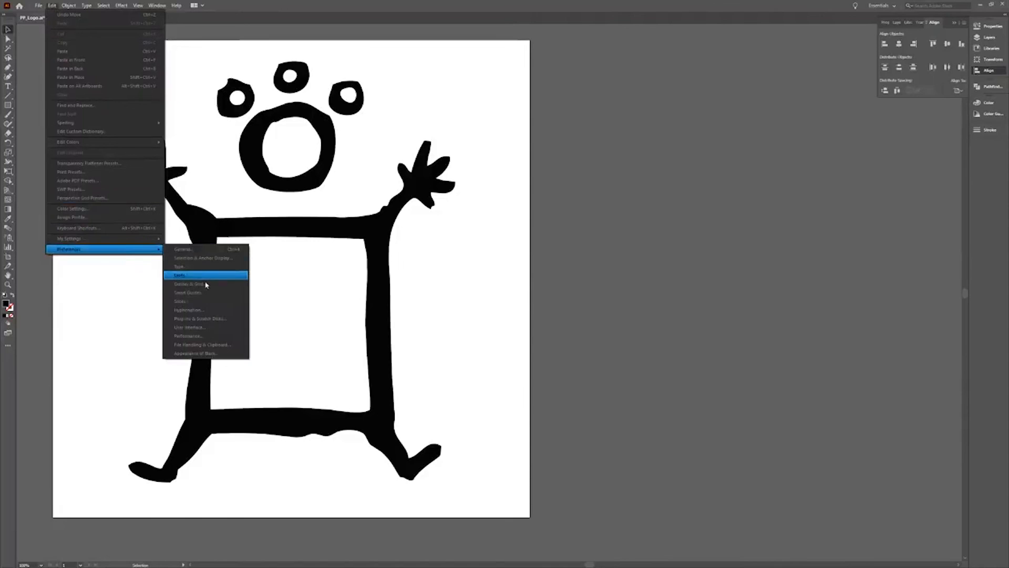
pyautogui.click(200, 327)
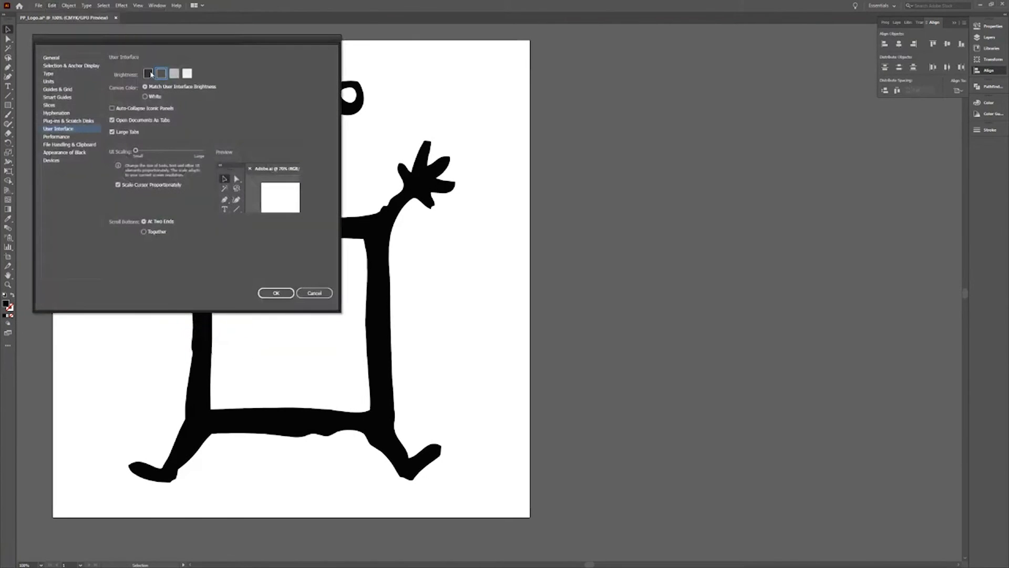
pyautogui.click(149, 74)
pyautogui.click(176, 75)
pyautogui.click(187, 73)
pyautogui.click(174, 73)
pyautogui.click(162, 73)
pyautogui.click(149, 75)
pyautogui.click(161, 74)
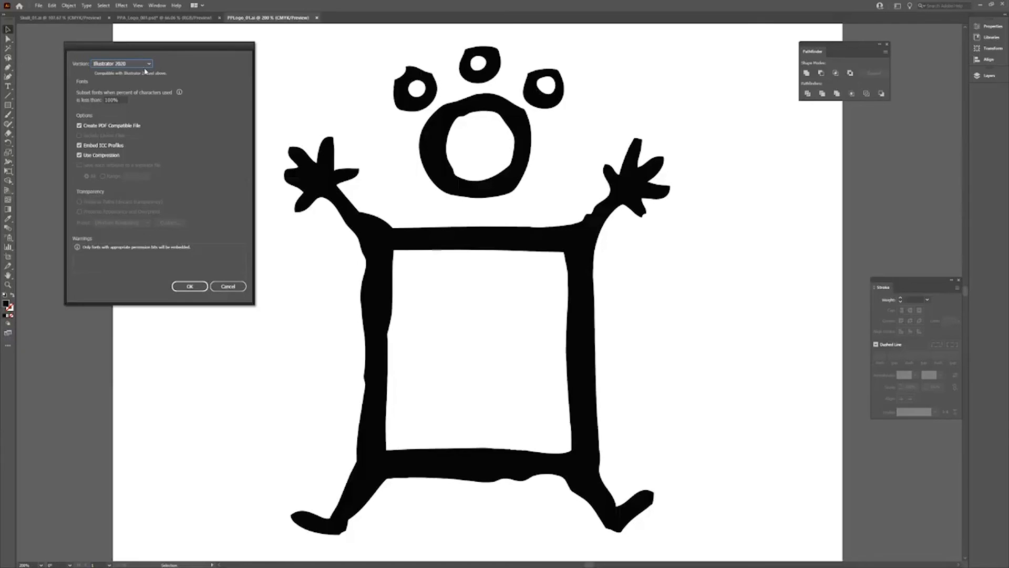
# - Save the PPLogo_01.ai artwork in the Illustrator 8 format and accept the older-format conversion
pyautogui.click(145, 63)
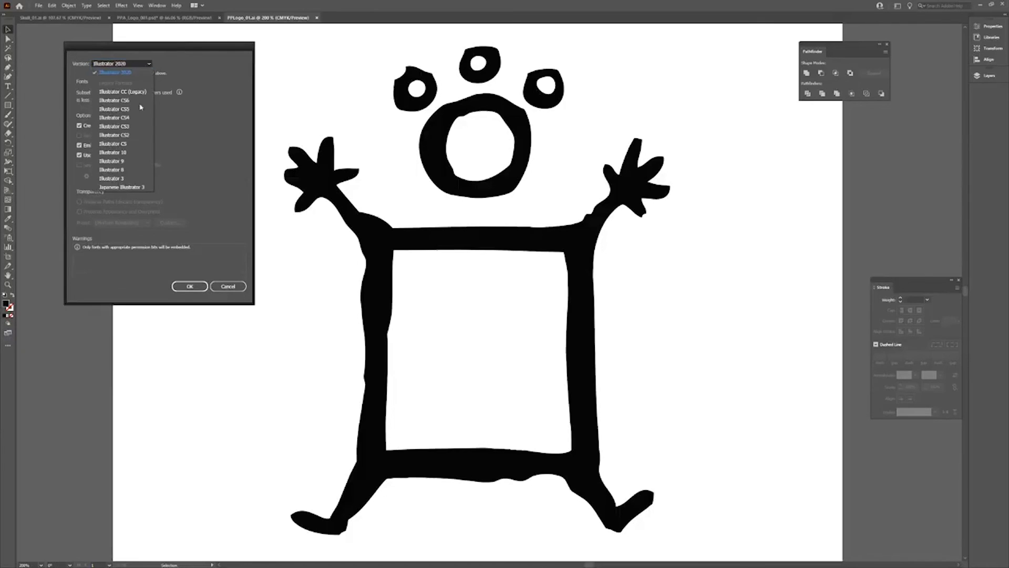
pyautogui.click(140, 170)
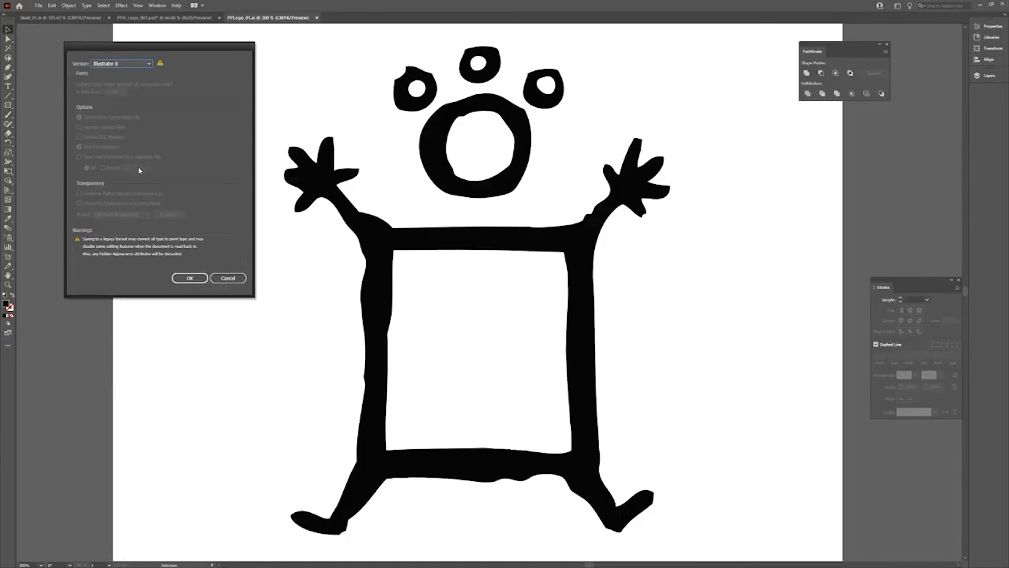
pyautogui.click(191, 280)
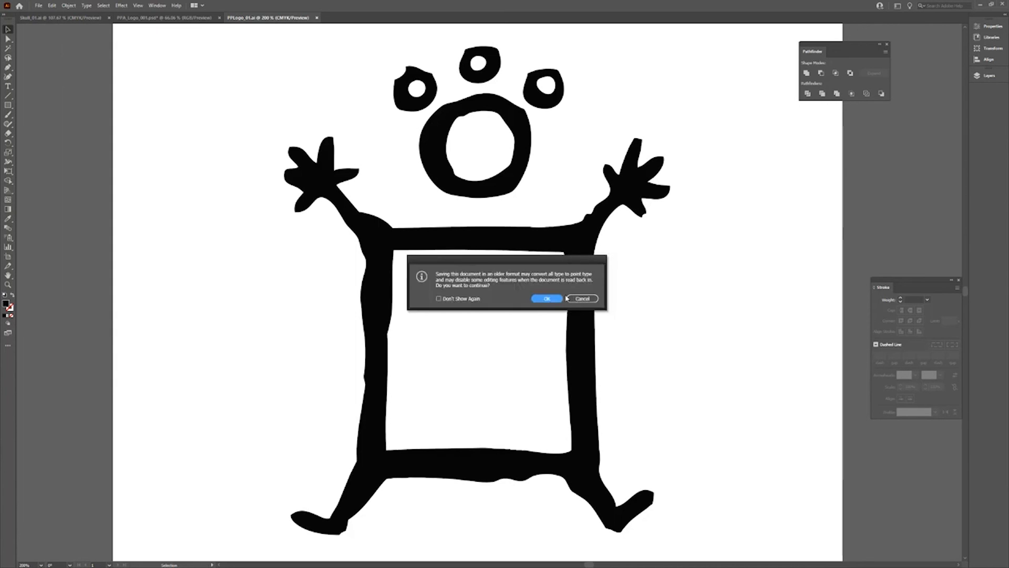
pyautogui.click(547, 298)
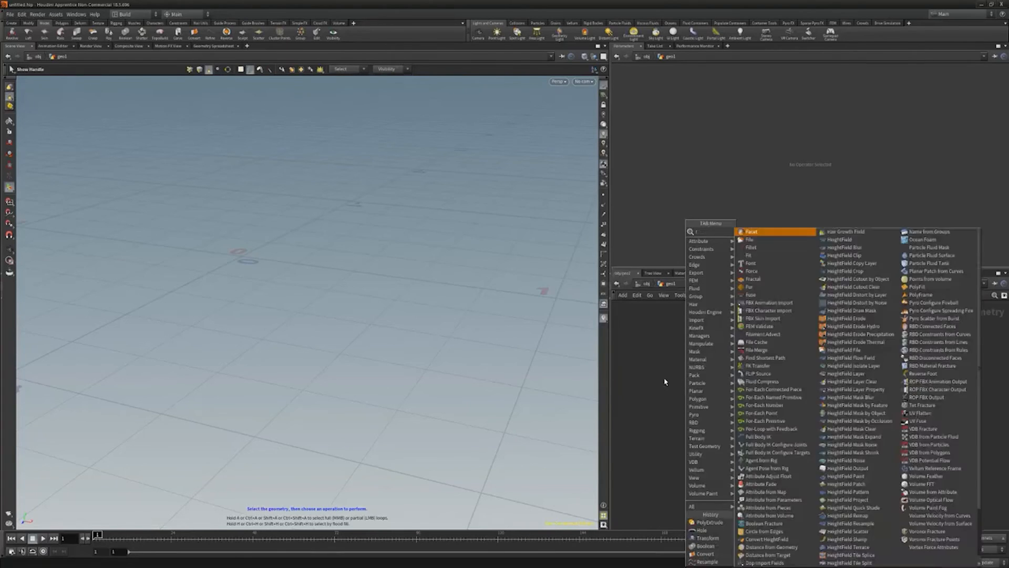
# - Switch to Houdini and place a File node in the geometry network that loads PPLogo_01.ai
pyautogui.write('file')
pyautogui.press('Return')
pyautogui.click(695, 355)
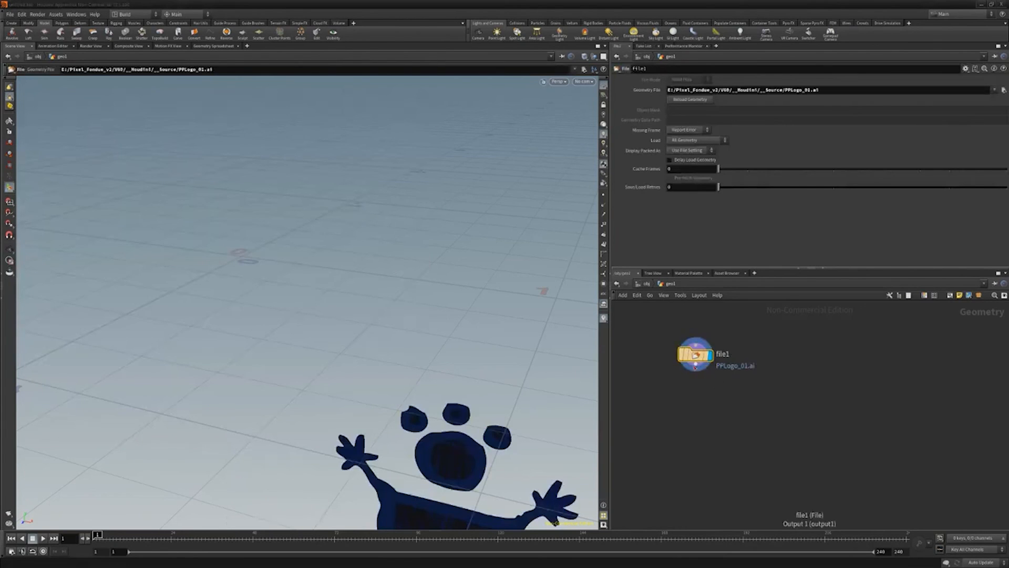
# - Add a Transform node after the File node, move its centroid to the origin and display its output
pyautogui.press('Tab')
pyautogui.write('trans')
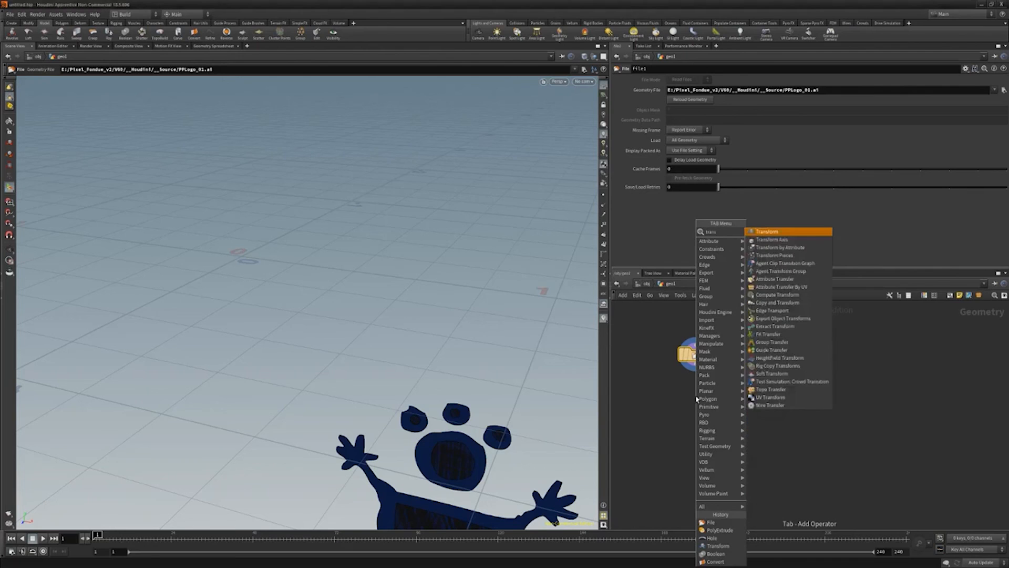
pyautogui.press('Return')
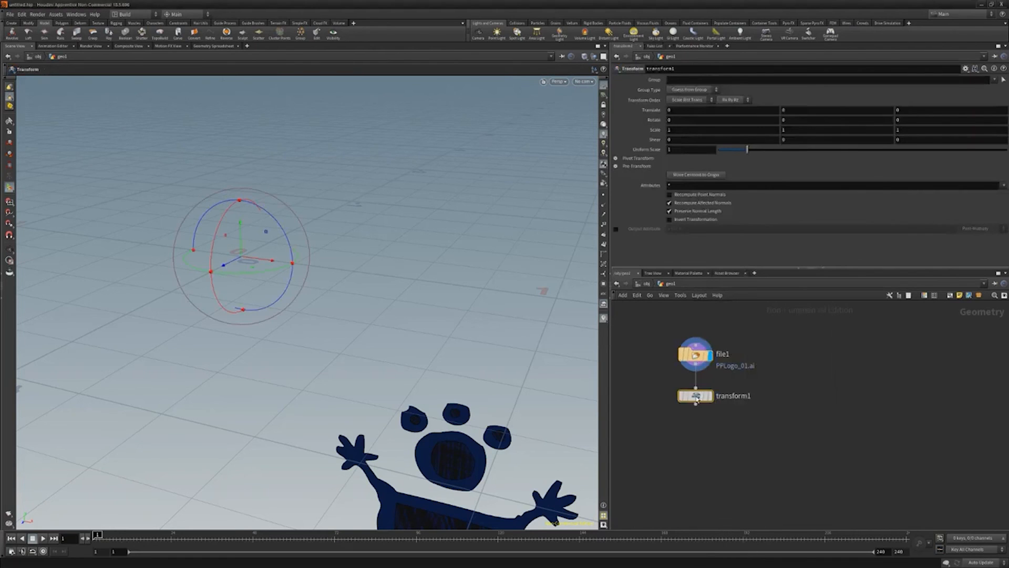
pyautogui.click(683, 176)
pyautogui.click(709, 395)
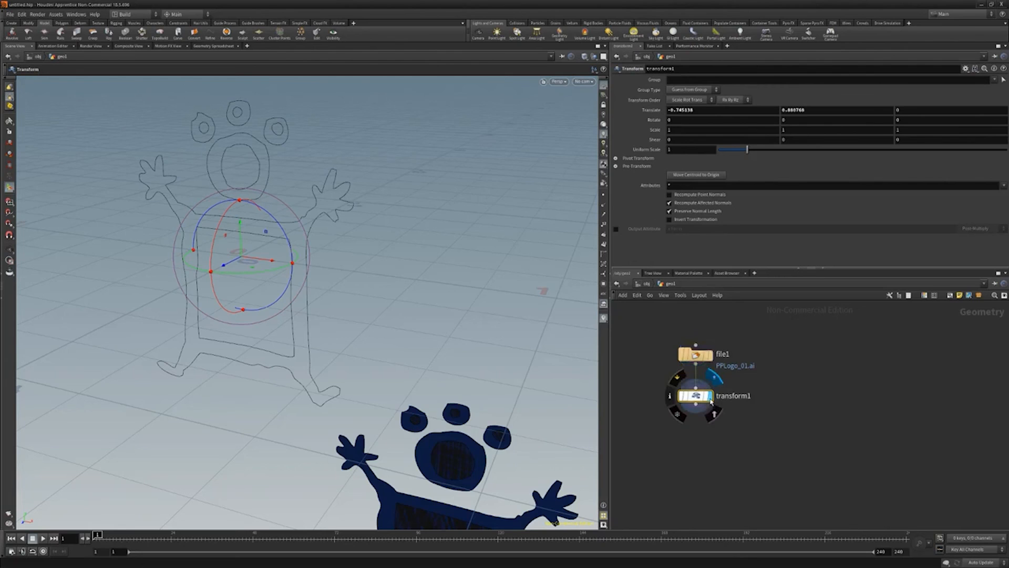
# - Connect a Hole node to the Transform node's output and display it to cut out the logo's inner shapes
pyautogui.click(696, 404)
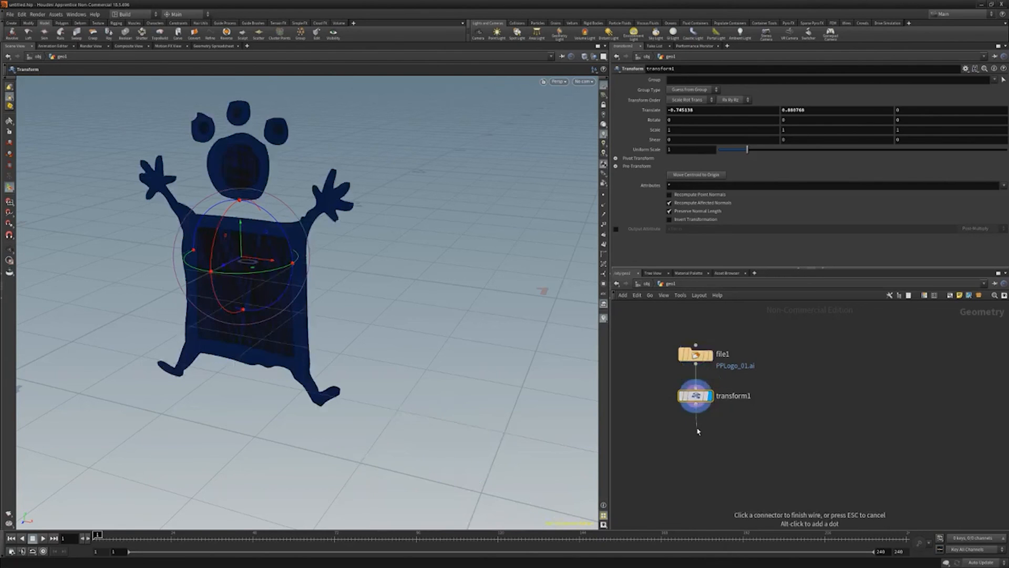
pyautogui.press('Tab')
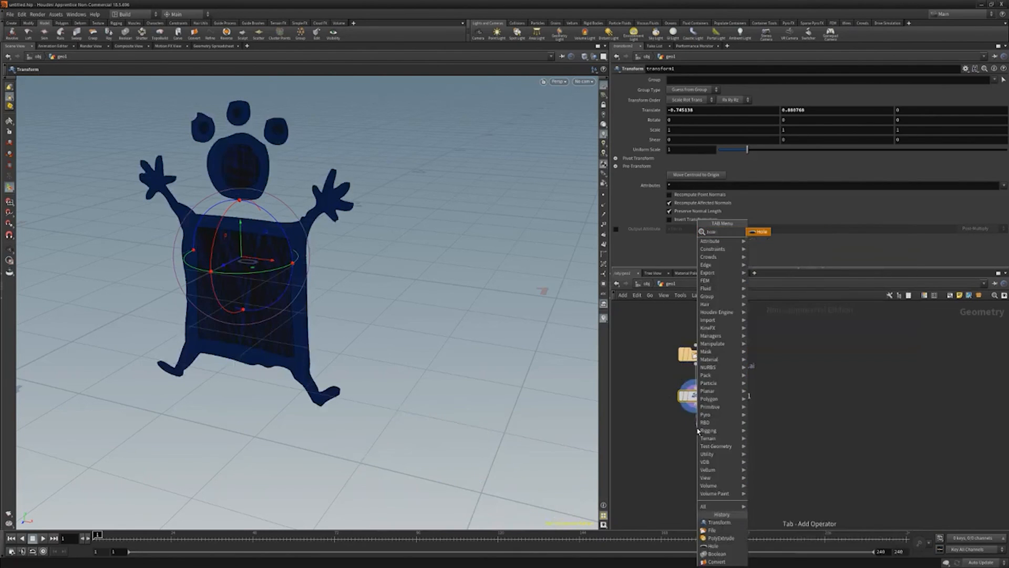
pyautogui.write('hole')
pyautogui.press('Return')
pyautogui.click(712, 431)
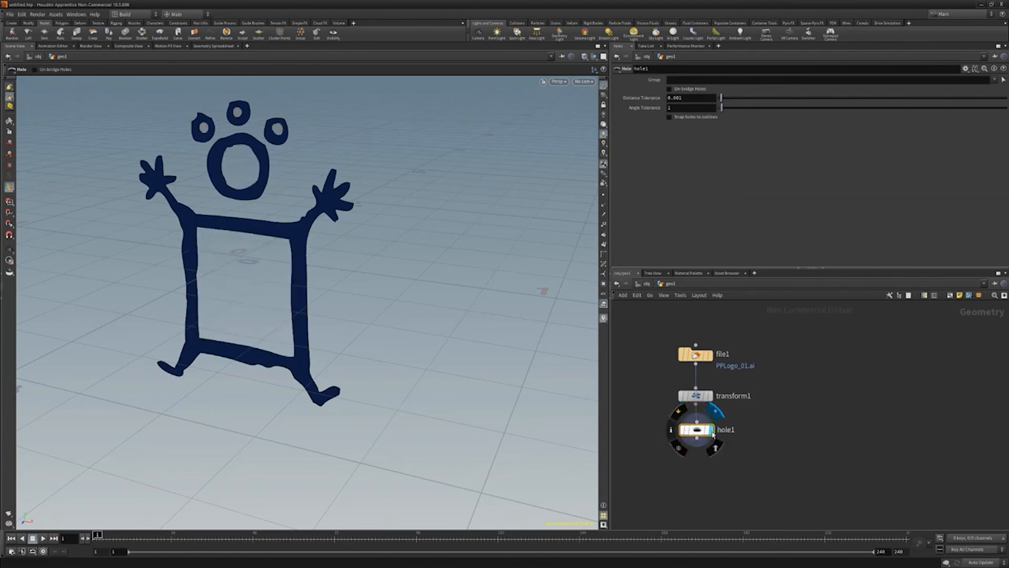